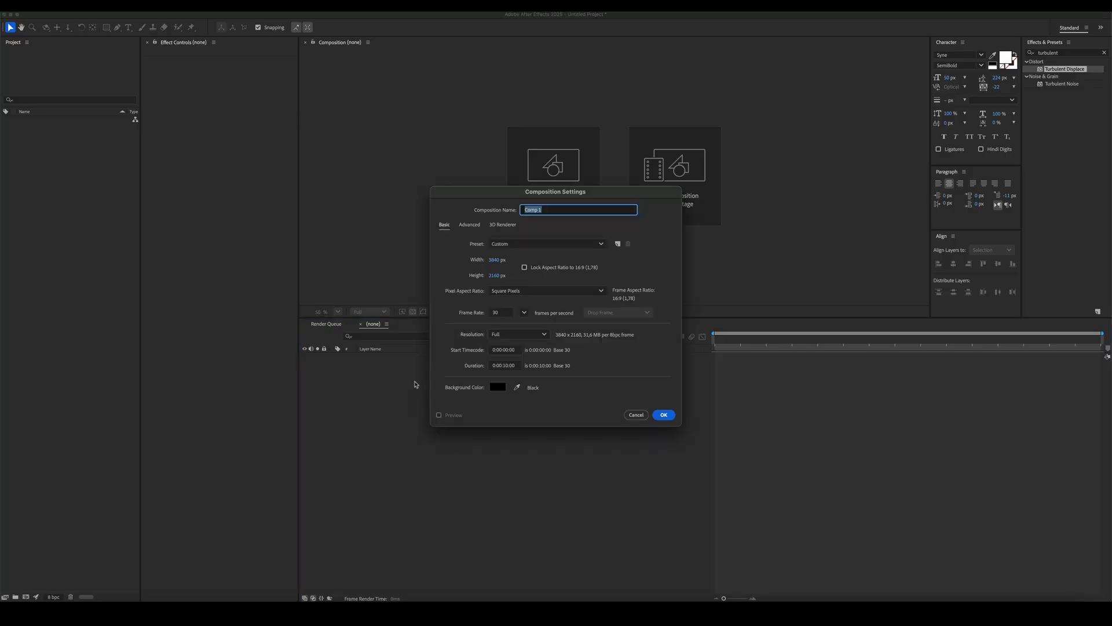
# Create a composition named 'Main' at 1920×1080 with locked aspect ratio and 60 fps
pyautogui.click(524, 267)
pyautogui.click(495, 260)
pyautogui.write('1')
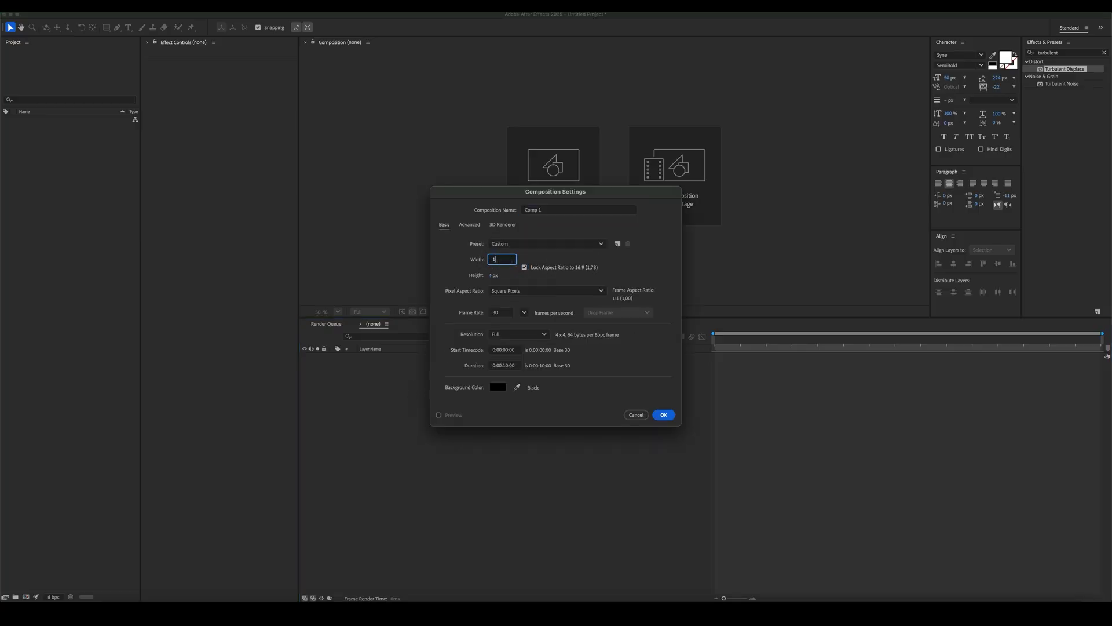
pyautogui.write('920')
pyautogui.click(499, 312)
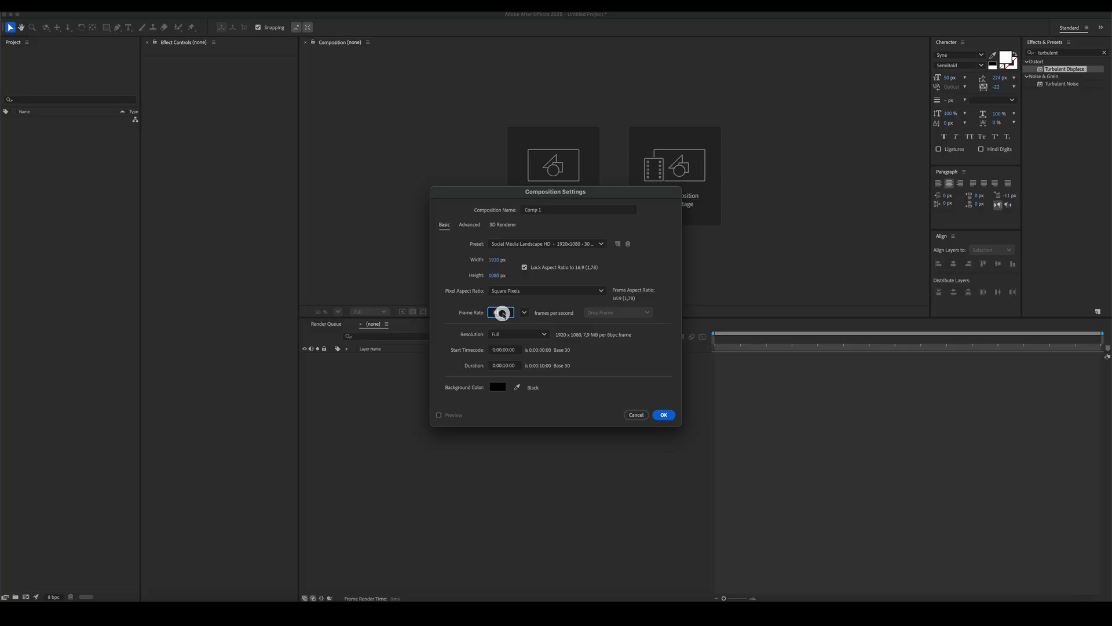
pyautogui.write('60')
pyautogui.click(551, 210)
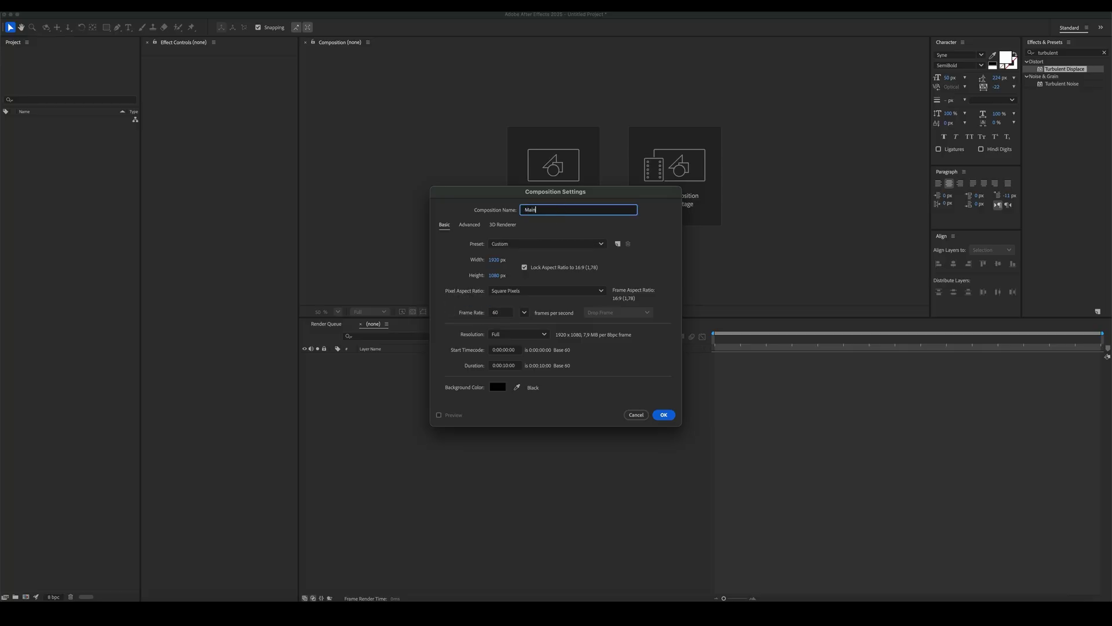
pyautogui.write('Main')
pyautogui.press('Return')
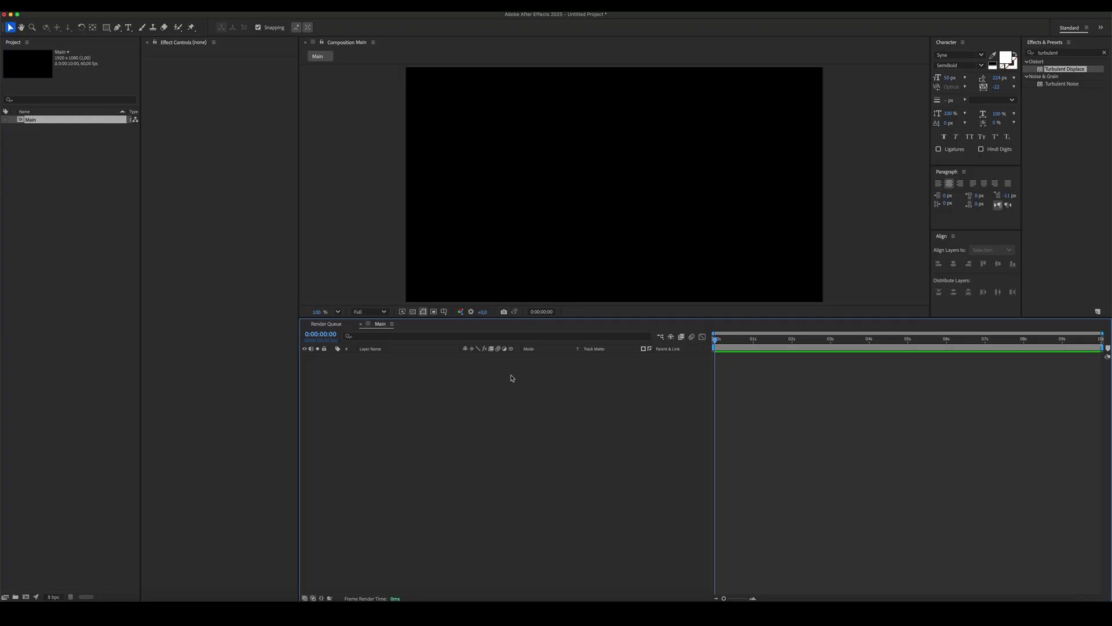
# Add a text layer reading 'Grungy Displace' and centre it horizontally and vertically
pyautogui.press('super+t')
pyautogui.click(517, 182)
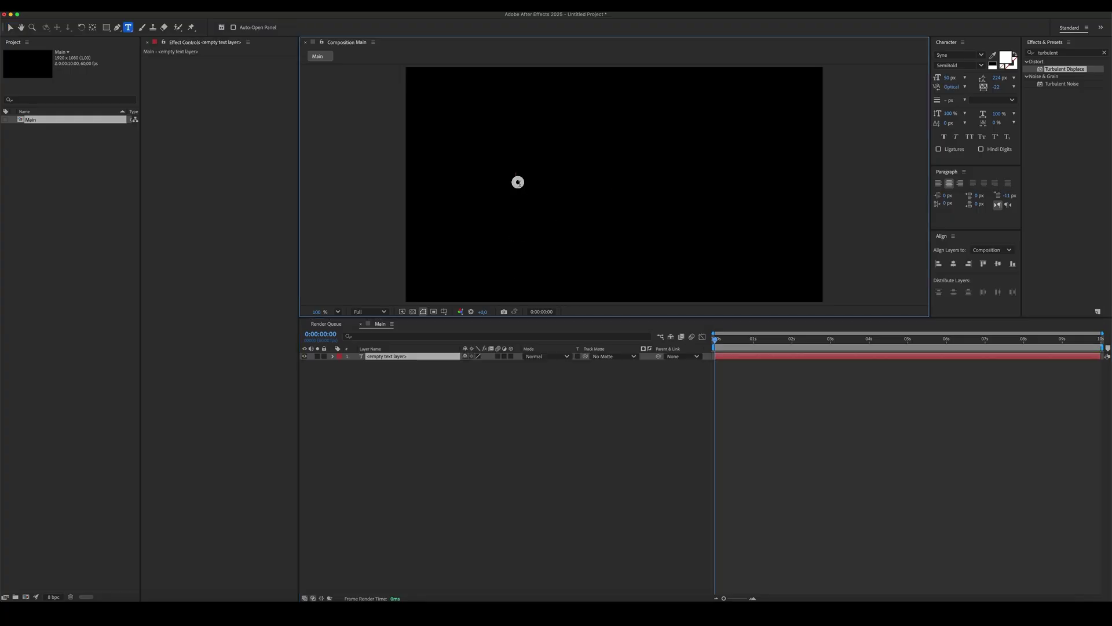
pyautogui.write('Grungy ')
pyautogui.write('Displace')
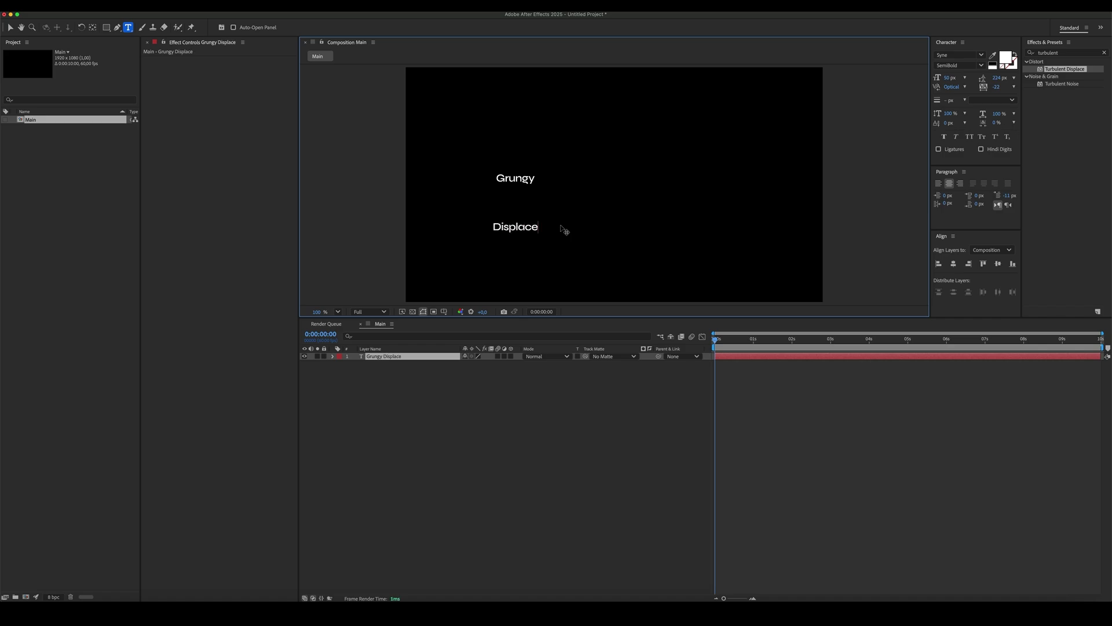
pyautogui.press('Escape')
pyautogui.click(954, 263)
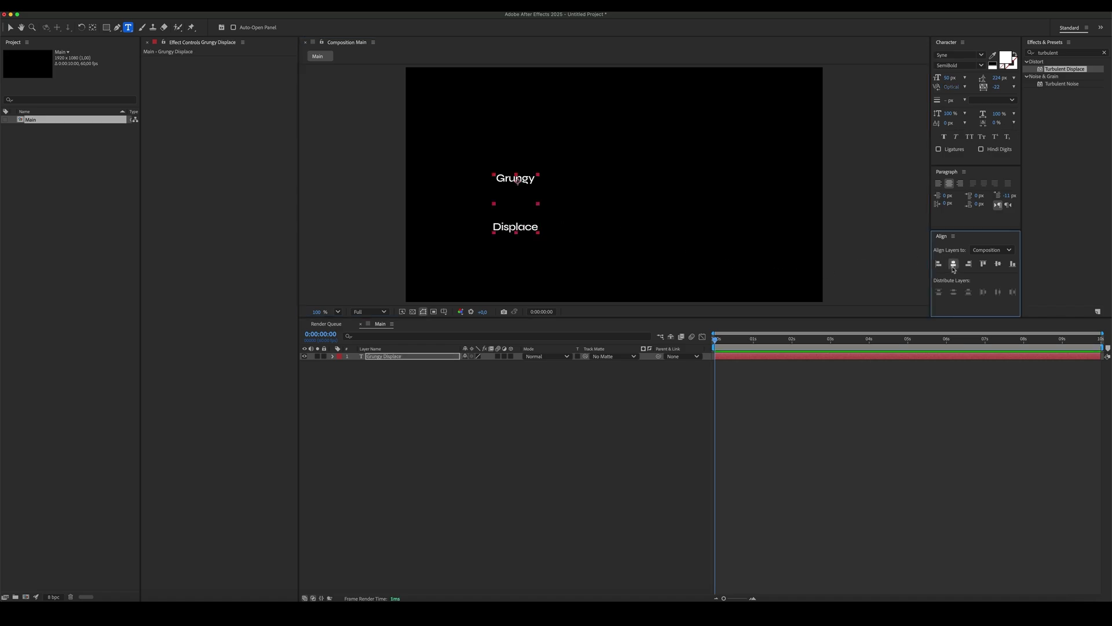
pyautogui.click(998, 263)
# Style the text ExtraBold at 227 px with -61 tracking and re-centre it vertically
pyautogui.moveTo(948, 77); pyautogui.dragTo(1031, 77)
pyautogui.click(981, 65)
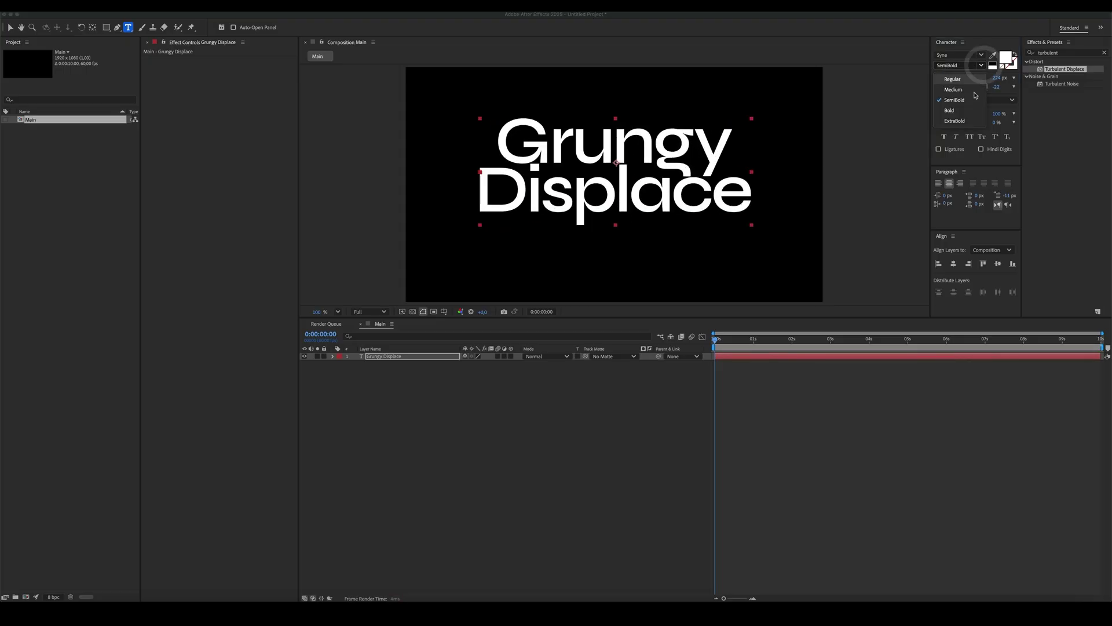
pyautogui.click(962, 87)
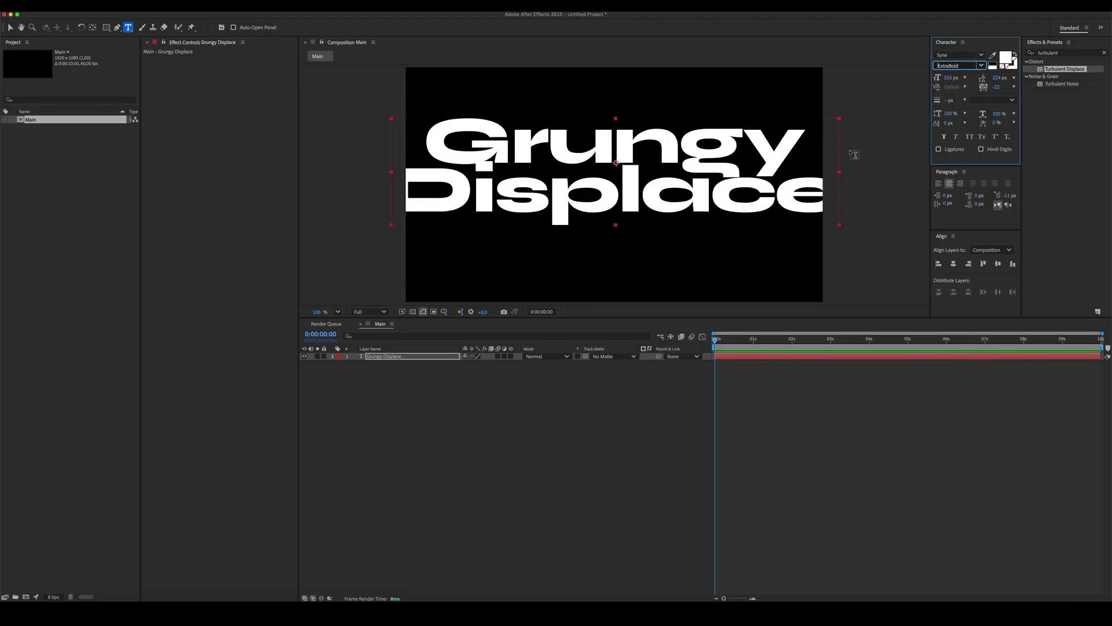
pyautogui.moveTo(948, 77); pyautogui.dragTo(917, 84)
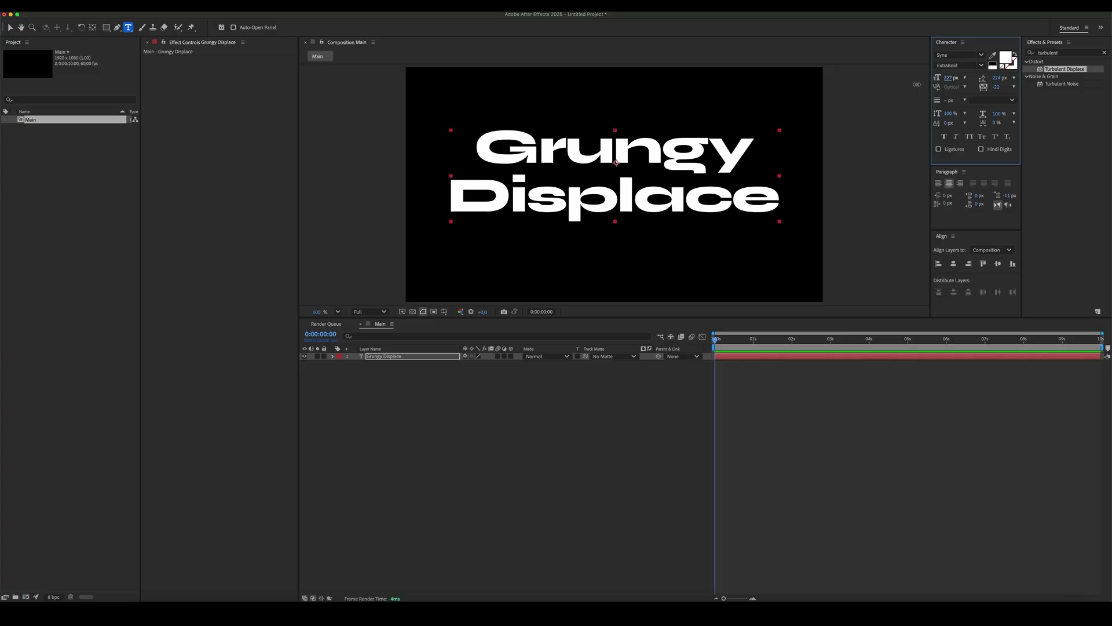
pyautogui.moveTo(996, 87); pyautogui.dragTo(981, 80)
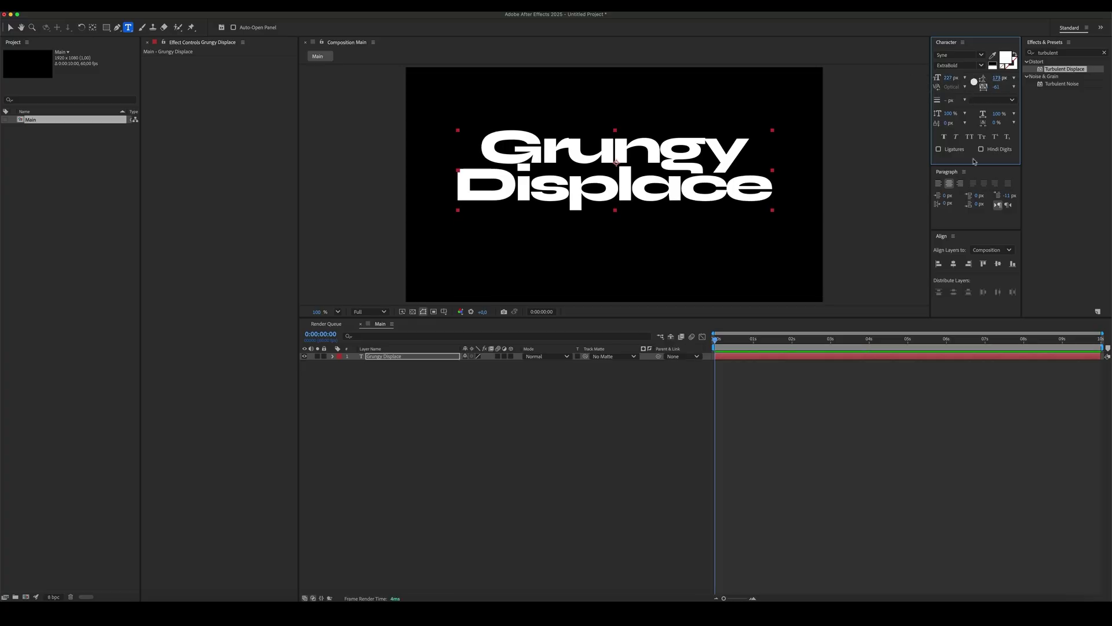
pyautogui.click(998, 264)
pyautogui.press('v')
pyautogui.click(541, 427)
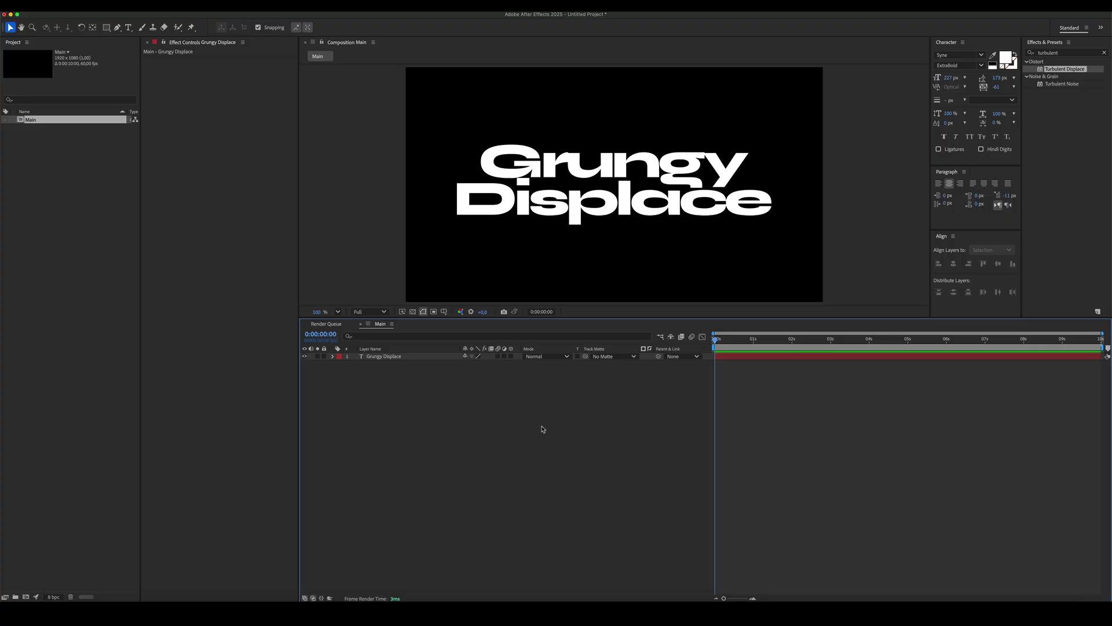
# Create a new full-frame solid named 'Displacement Map'
pyautogui.press('super+y')
pyautogui.write('Displacement Map')
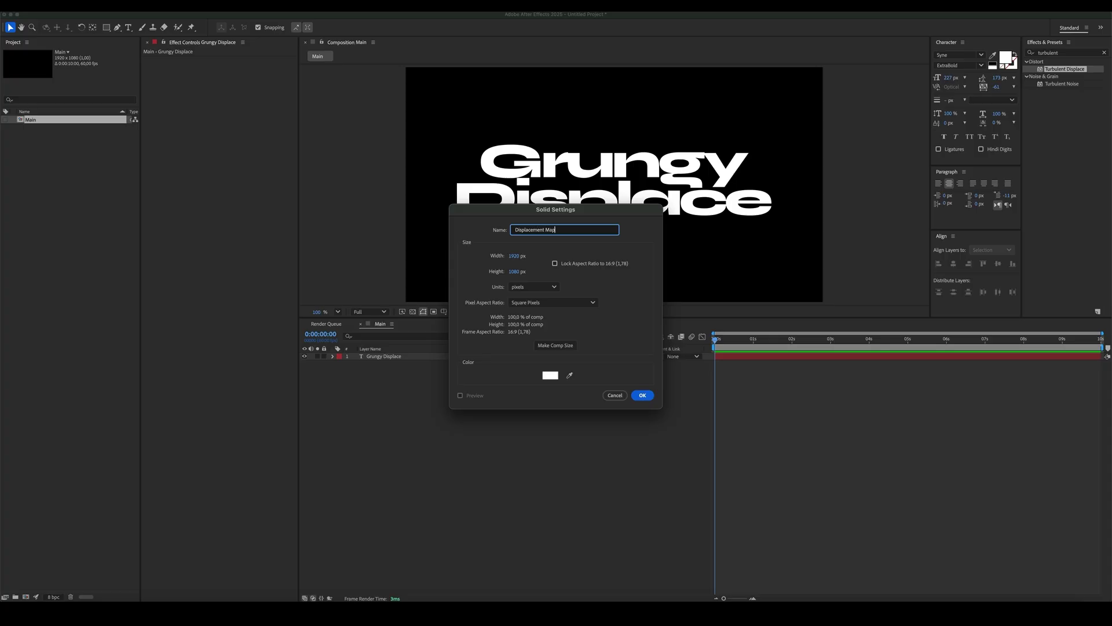
pyautogui.press('super+a')
pyautogui.press('Return')
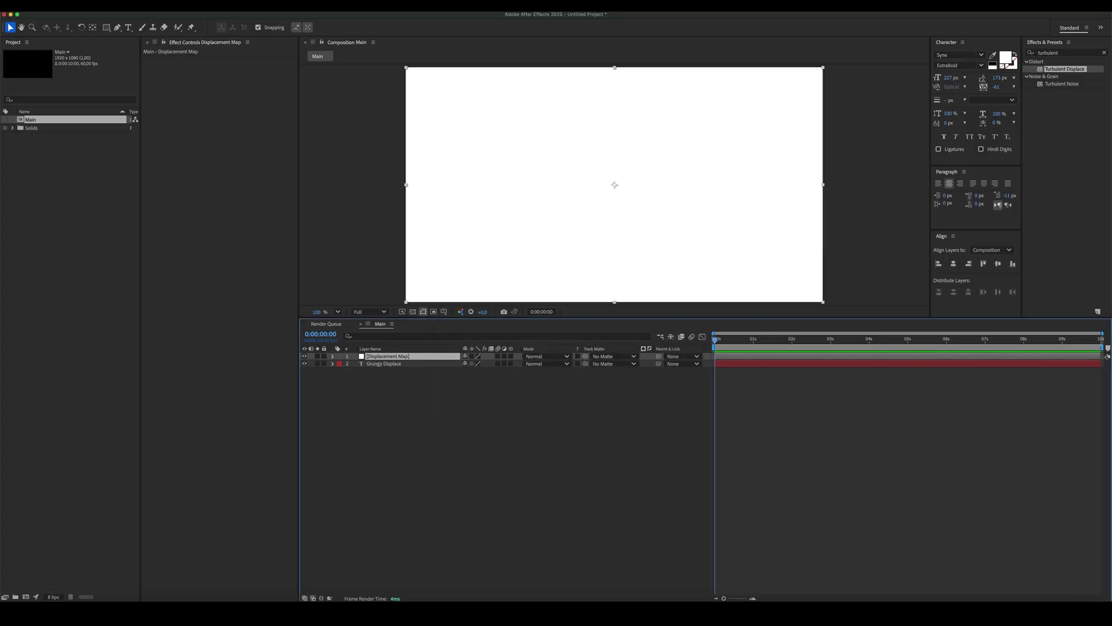
# Apply Gradient Ramp to the solid with its start point at 1920,0
pyautogui.click(1066, 53)
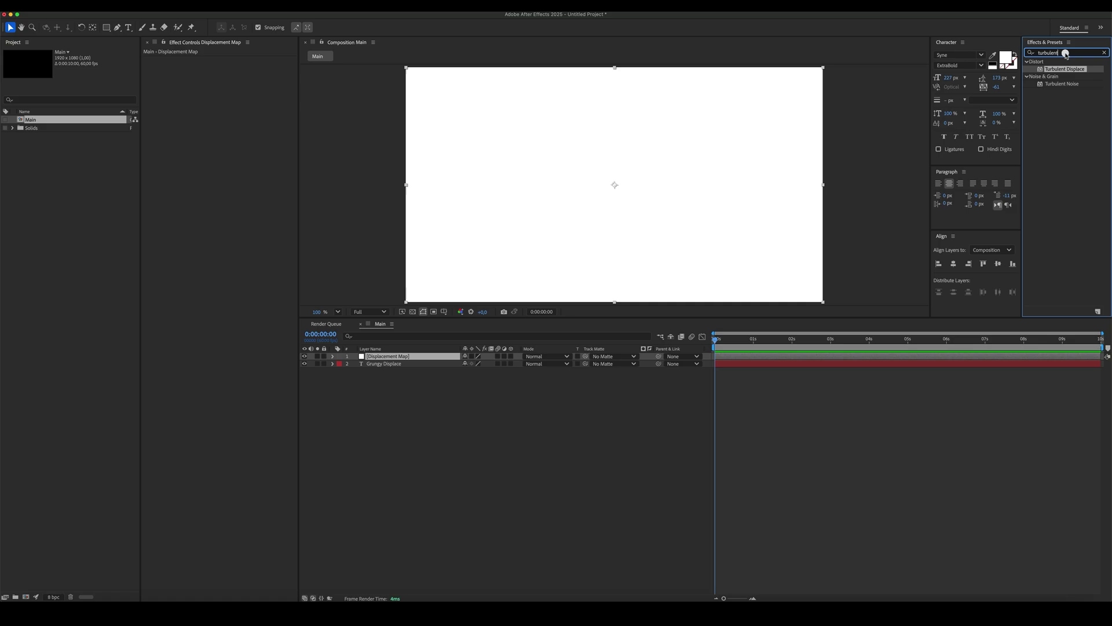
pyautogui.write('gradient')
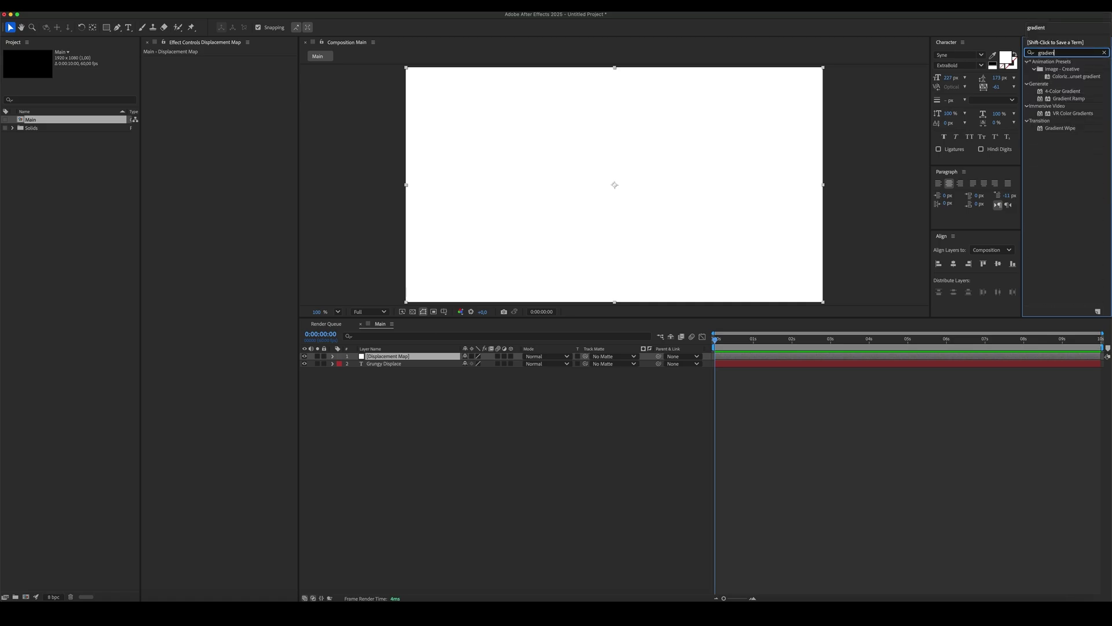
pyautogui.moveTo(1058, 101); pyautogui.dragTo(650, 154)
pyautogui.click(231, 67)
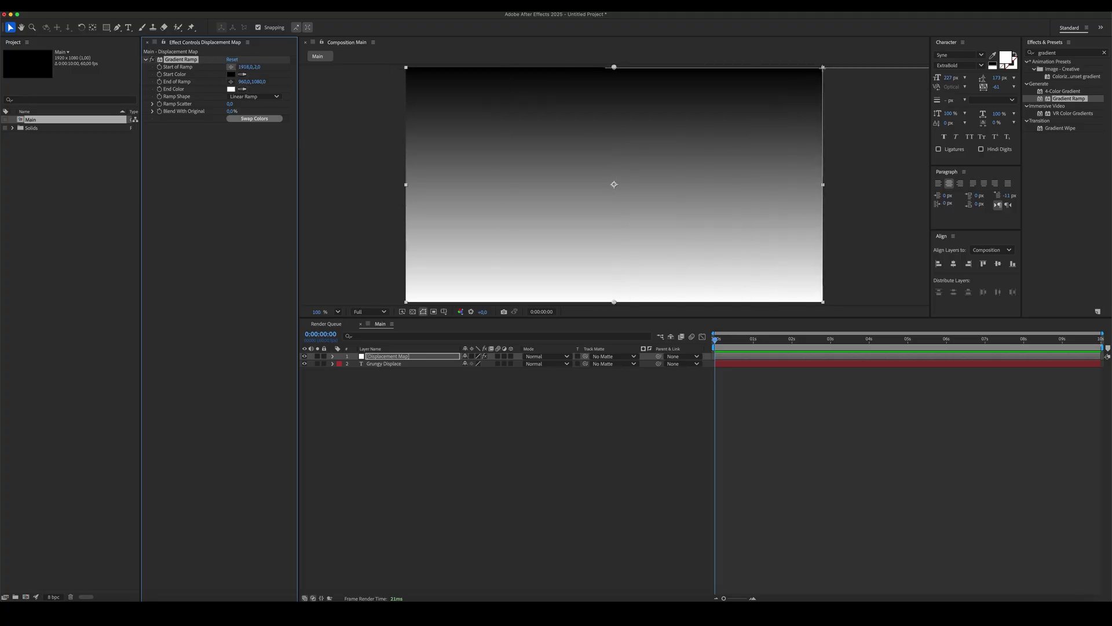
pyautogui.click(821, 67)
pyautogui.click(248, 67)
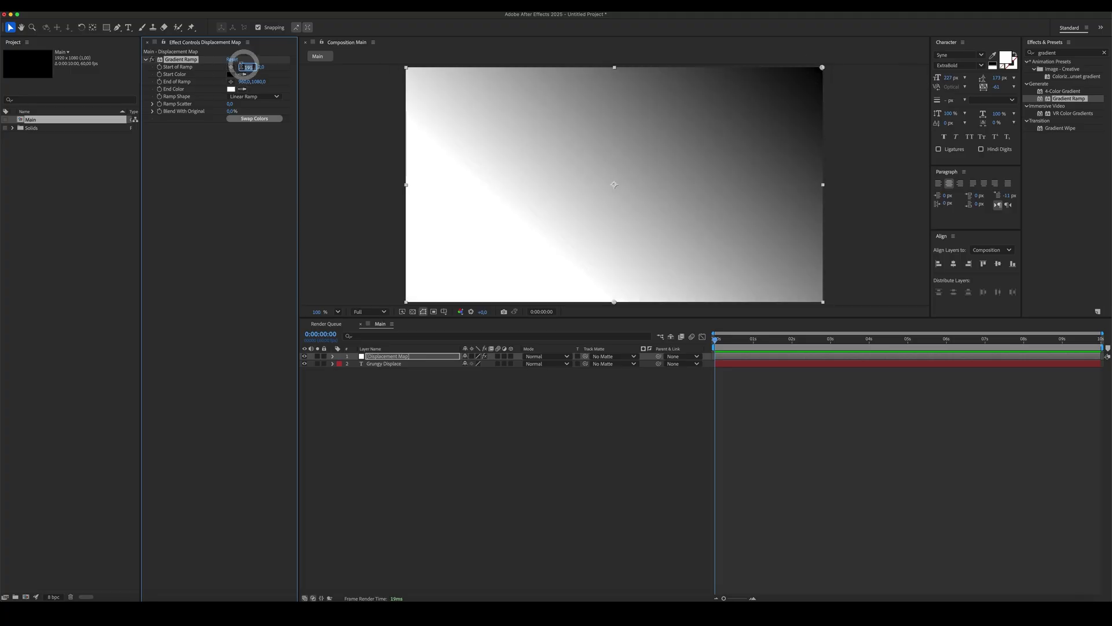
pyautogui.write('1920')
pyautogui.press('Tab')
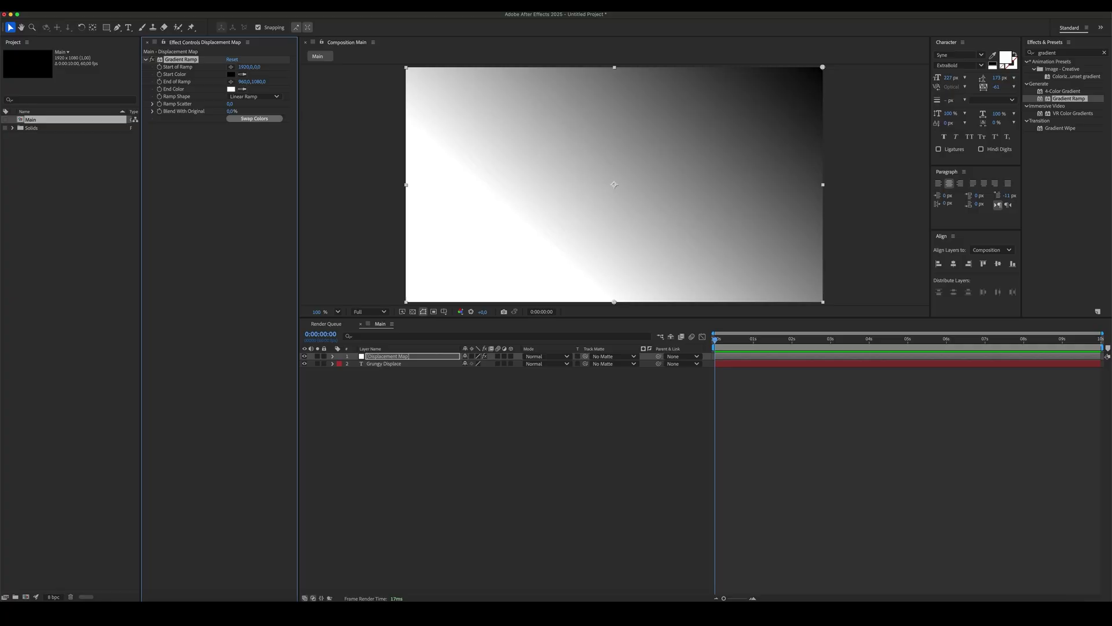
# Set the gradient end point to 0,1080 at the bottom-left corner
pyautogui.click(231, 83)
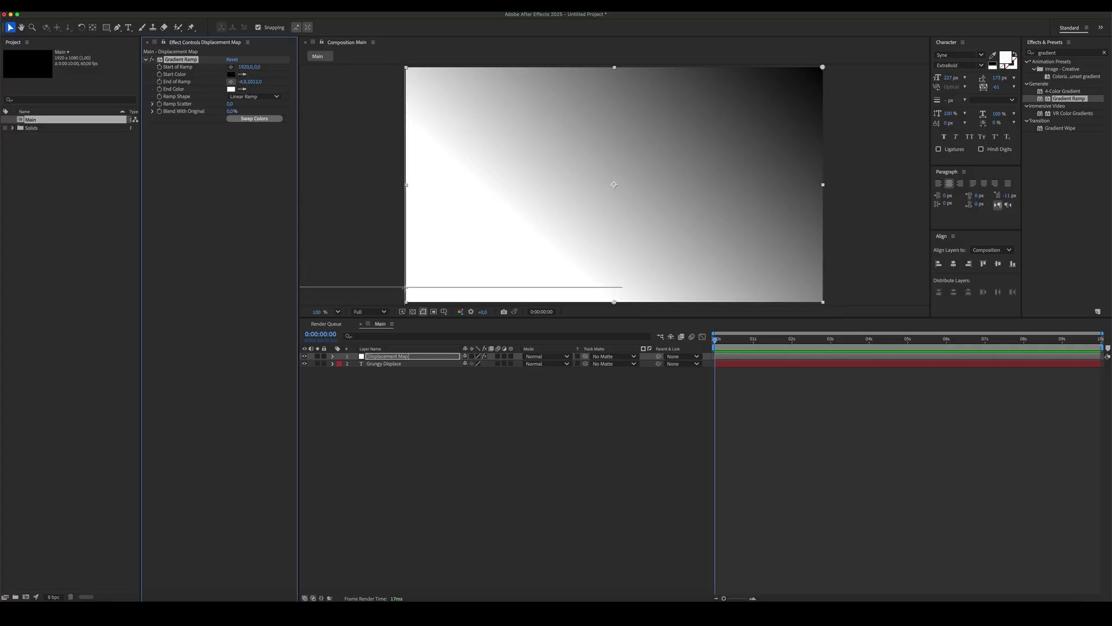
pyautogui.click(406, 301)
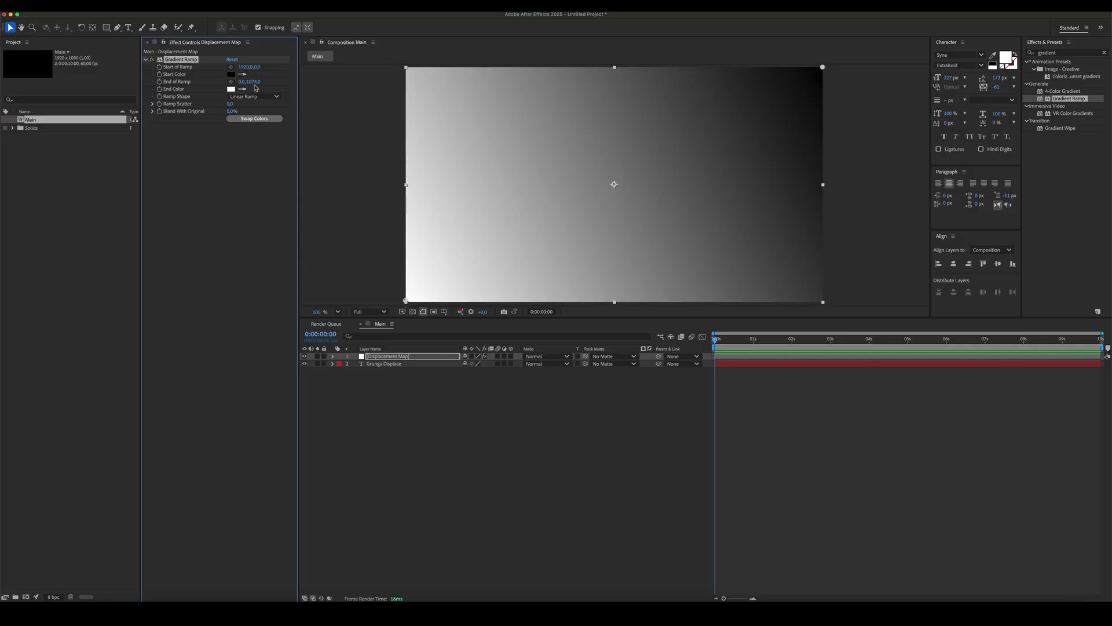
pyautogui.click(256, 82)
pyautogui.press('Return')
pyautogui.click(444, 467)
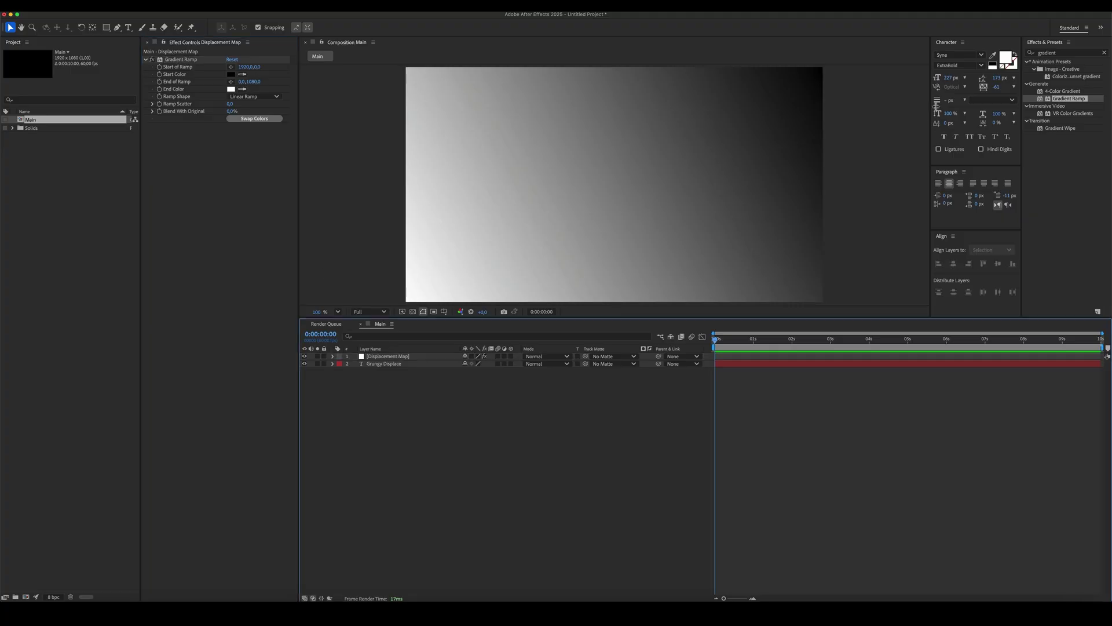
pyautogui.click(1066, 54)
# Apply Colorama and remove the red, magenta and yellow points from its Output Cycle
pyautogui.write('colorama')
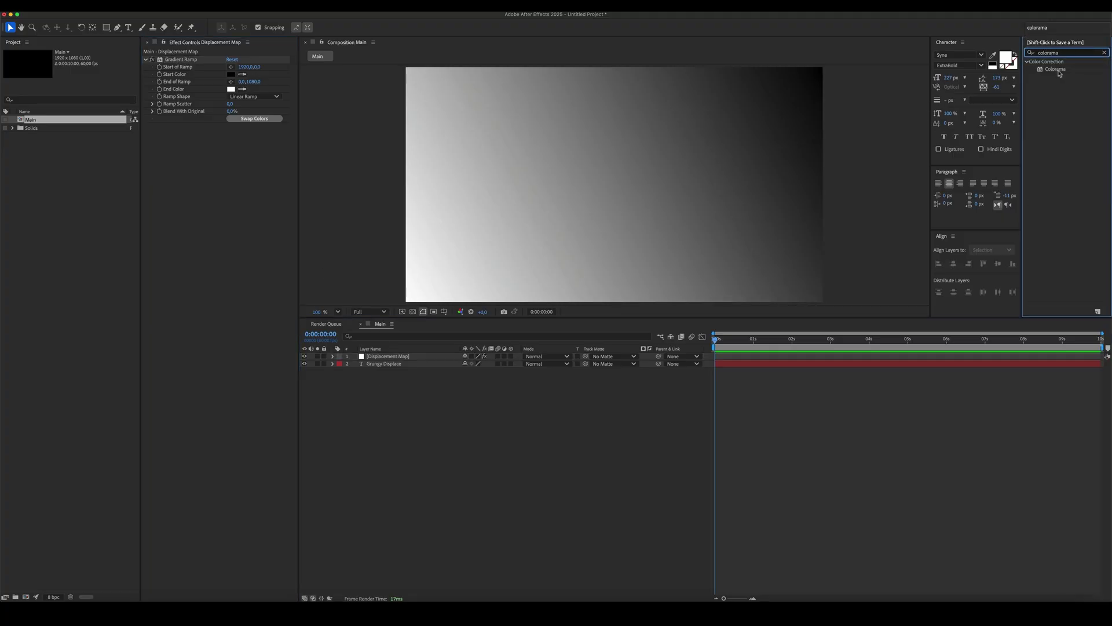
pyautogui.moveTo(1060, 73); pyautogui.dragTo(219, 175)
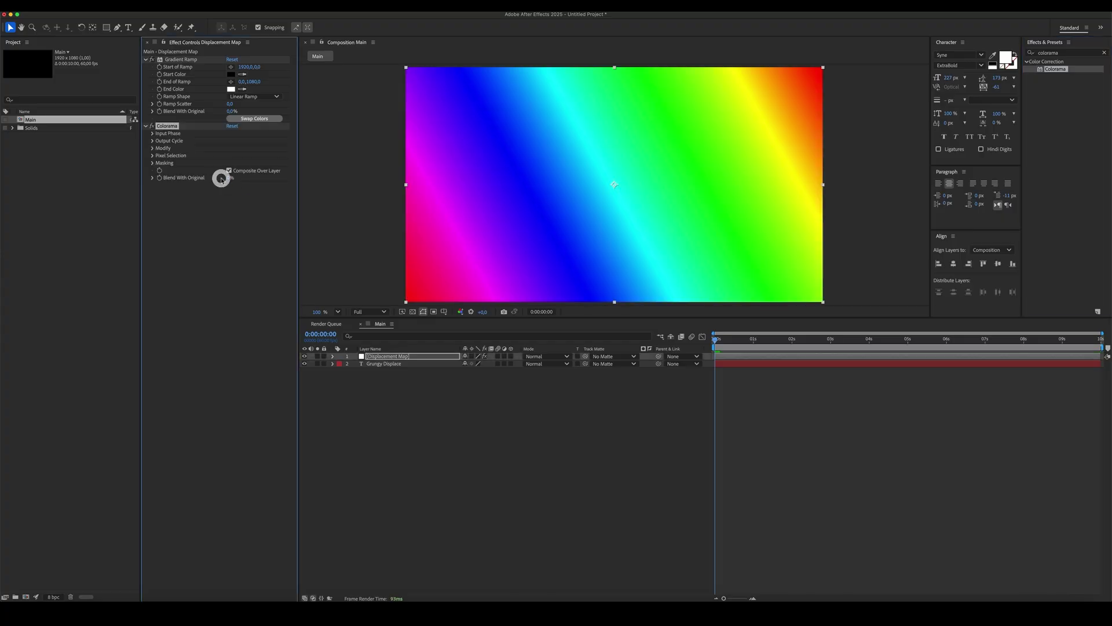
pyautogui.click(153, 140)
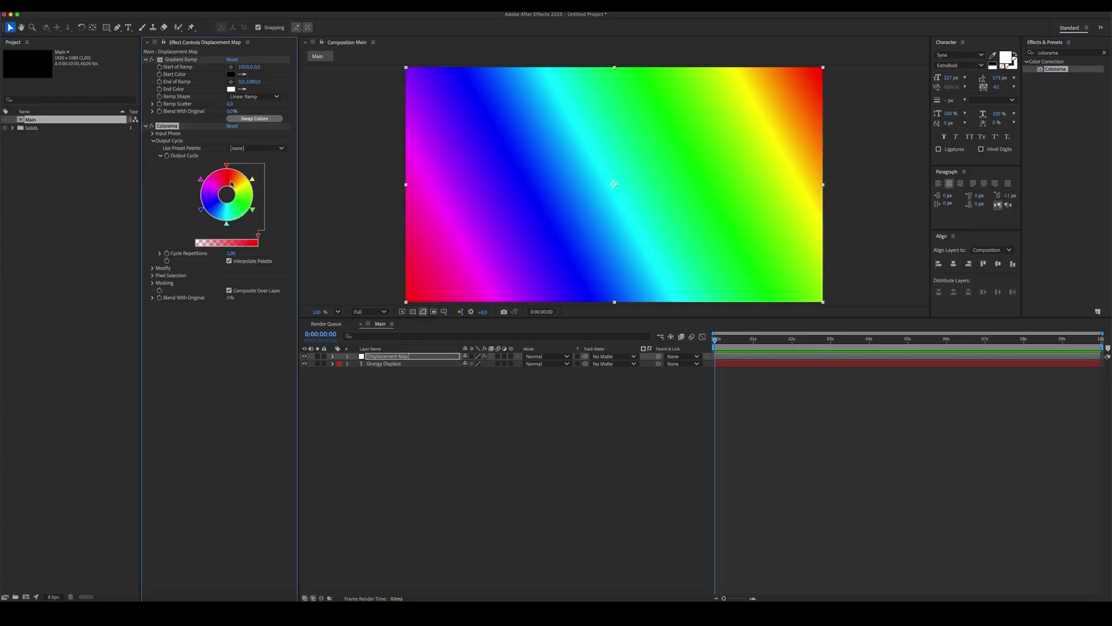
pyautogui.moveTo(227, 169); pyautogui.dragTo(169, 174)
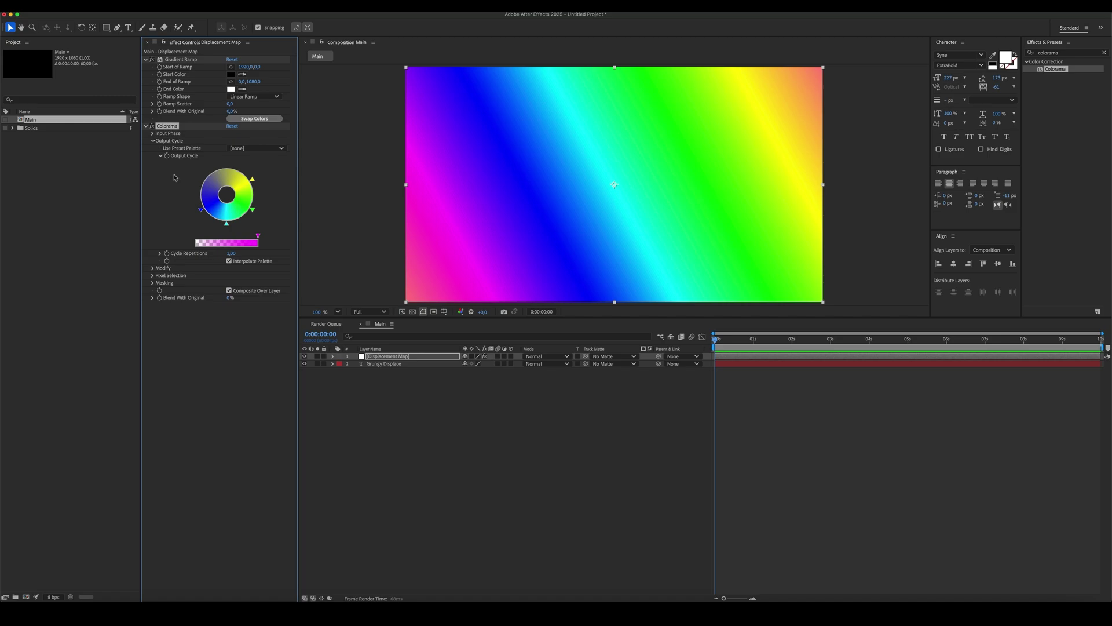
pyautogui.moveTo(252, 179); pyautogui.dragTo(289, 147)
# Recolour the cyan point white, green and blue black, then widen the white band
pyautogui.doubleClick(227, 224)
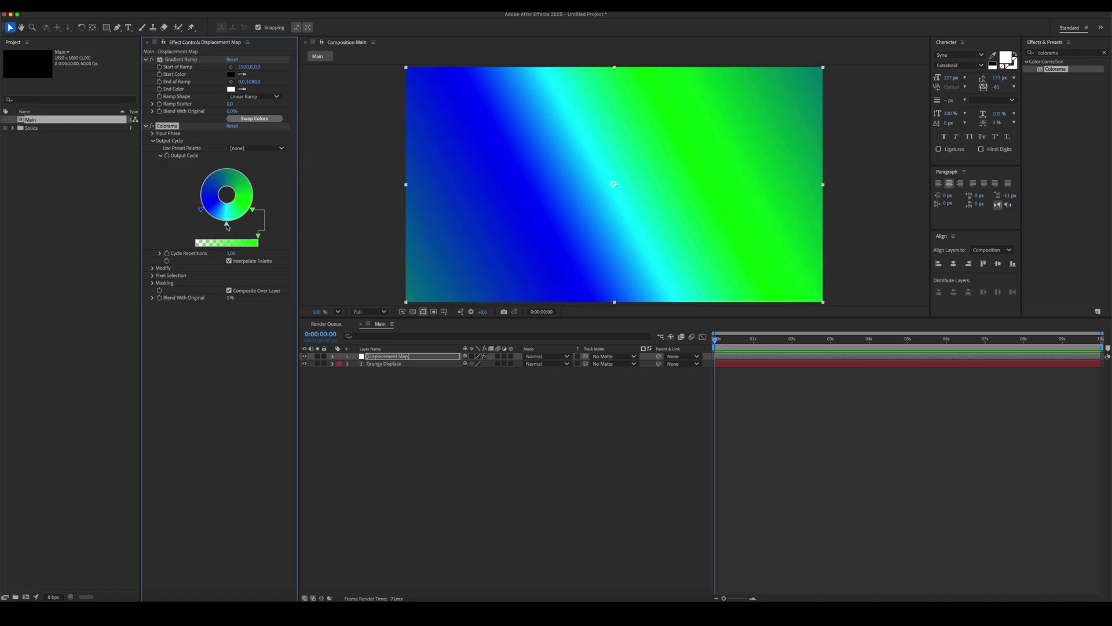
pyautogui.moveTo(521, 285); pyautogui.dragTo(397, 212)
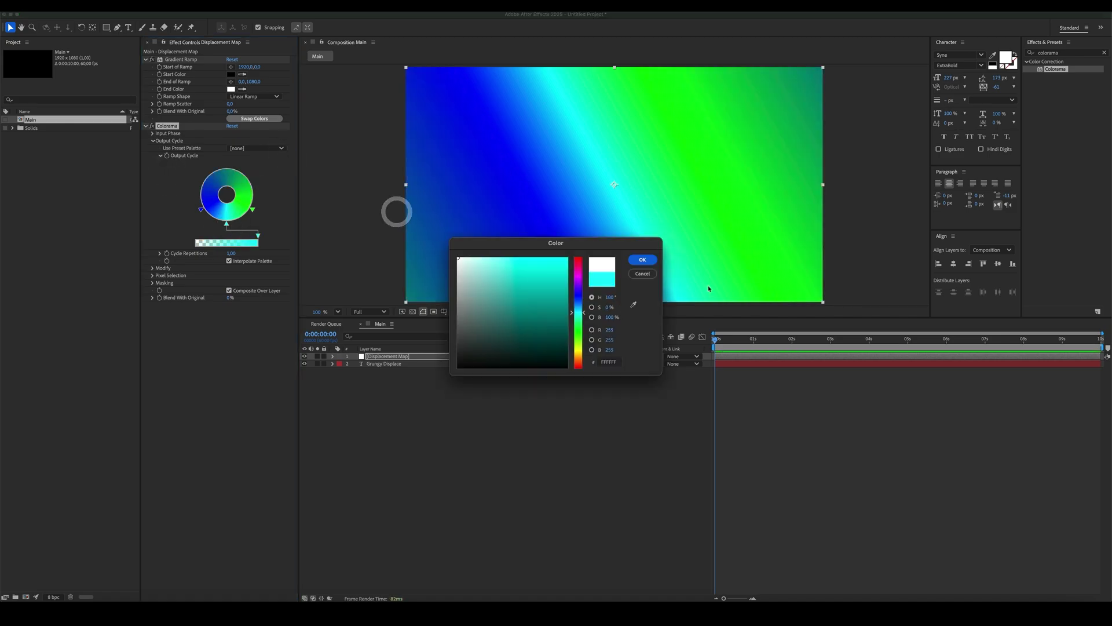
pyautogui.click(643, 260)
pyautogui.doubleClick(253, 210)
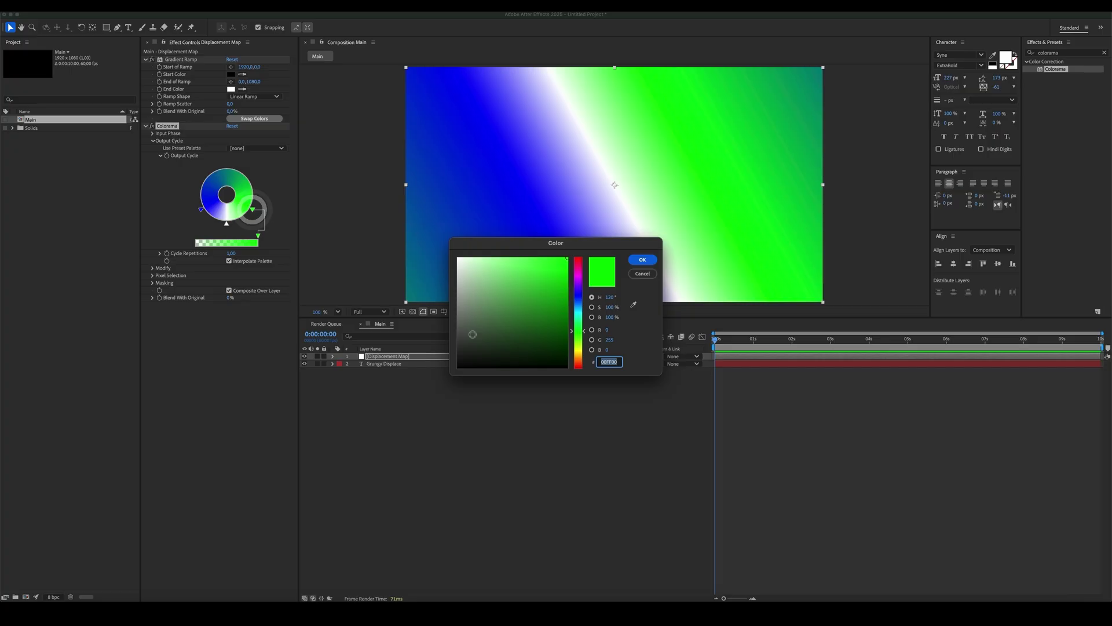
pyautogui.moveTo(469, 335); pyautogui.dragTo(357, 449)
pyautogui.click(643, 259)
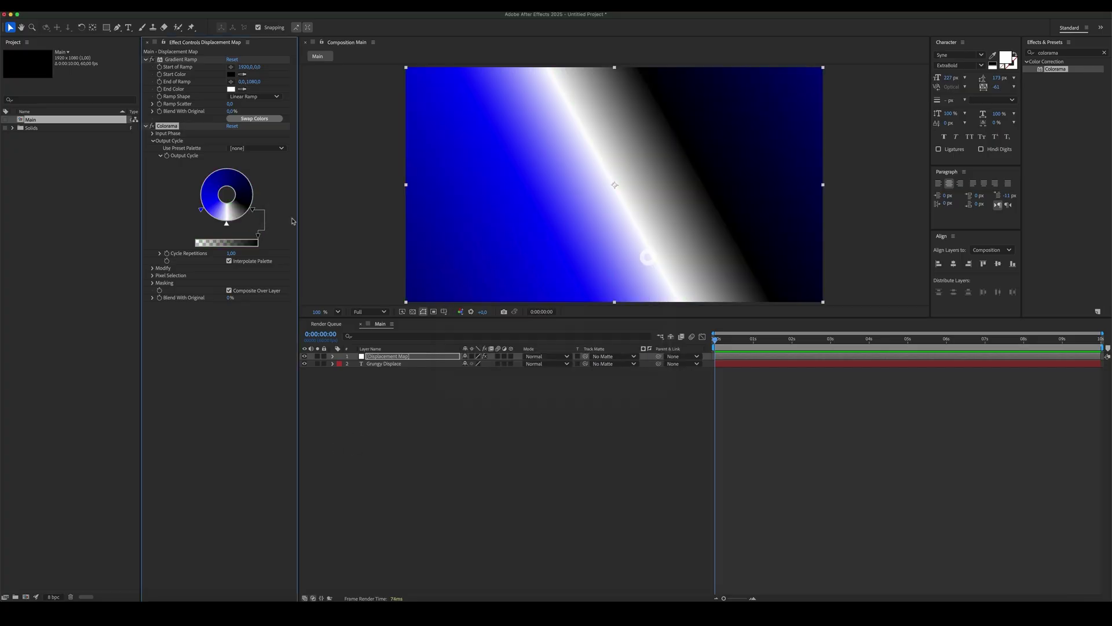
pyautogui.doubleClick(202, 211)
pyautogui.moveTo(485, 349); pyautogui.dragTo(345, 405)
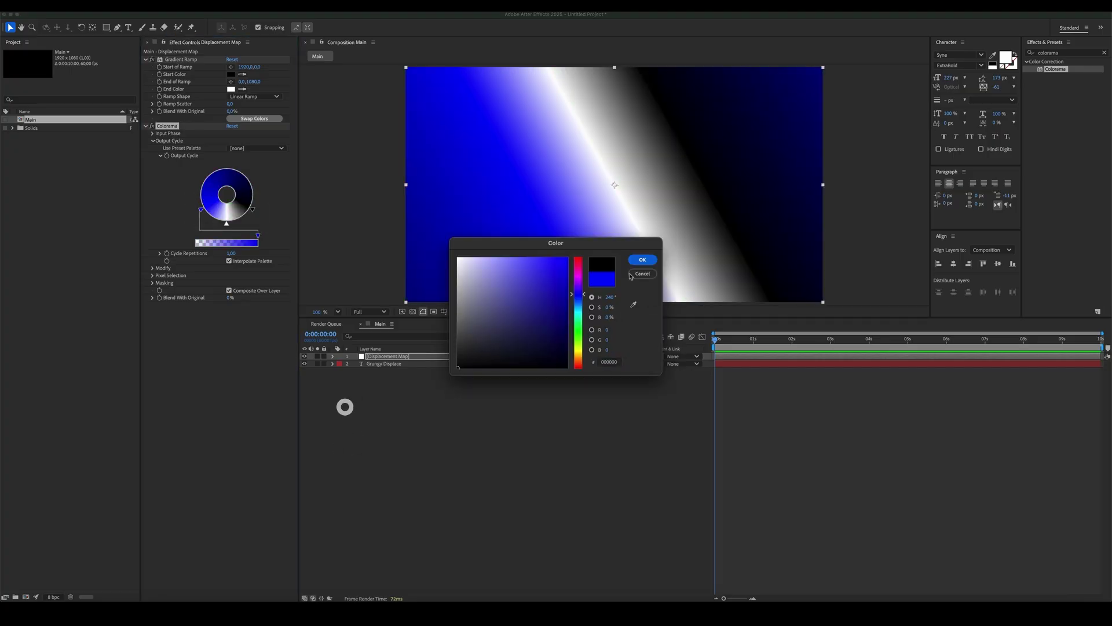
pyautogui.click(643, 260)
pyautogui.moveTo(253, 209); pyautogui.dragTo(197, 195)
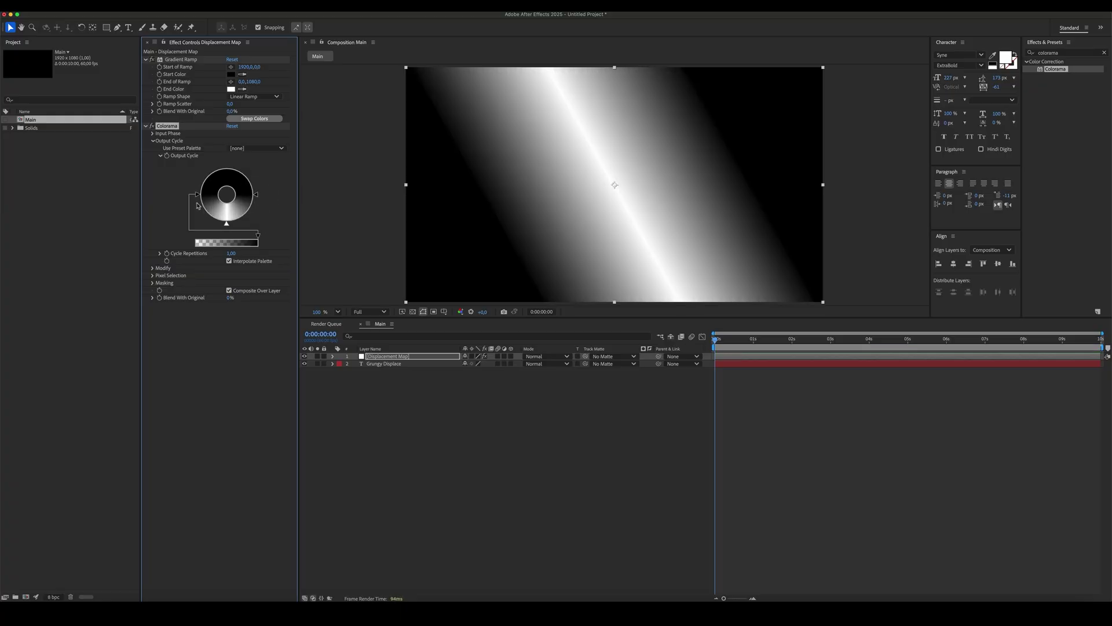
# Drive Colorama's Input Phase Shift with a time*30 expression
pyautogui.click(153, 133)
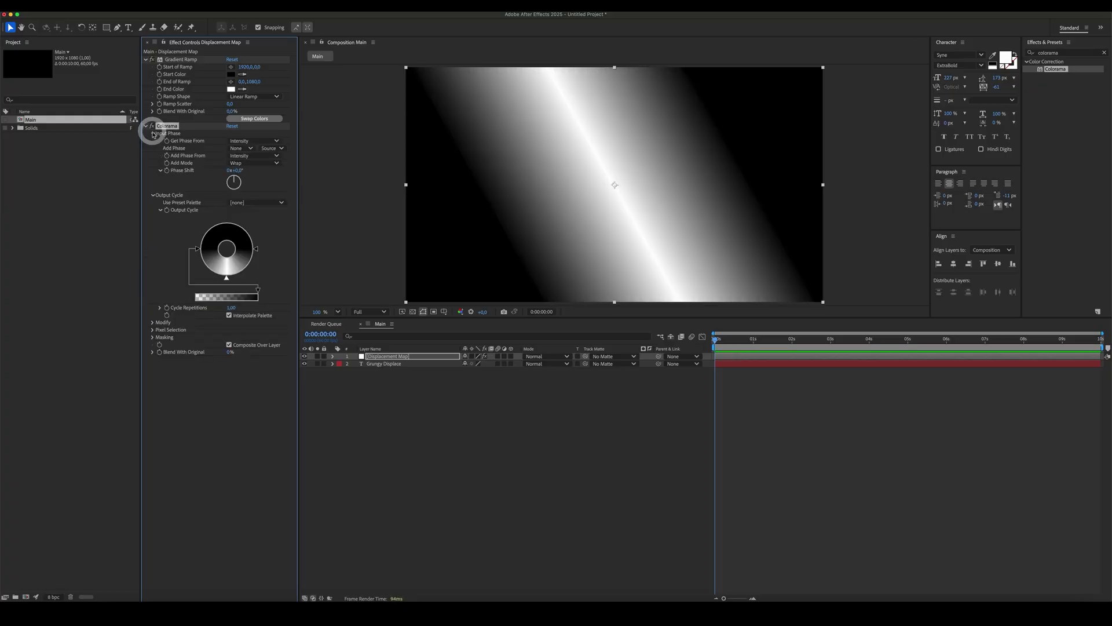
pyautogui.keyDown('alt'); pyautogui.click(167, 171); pyautogui.keyUp('alt')
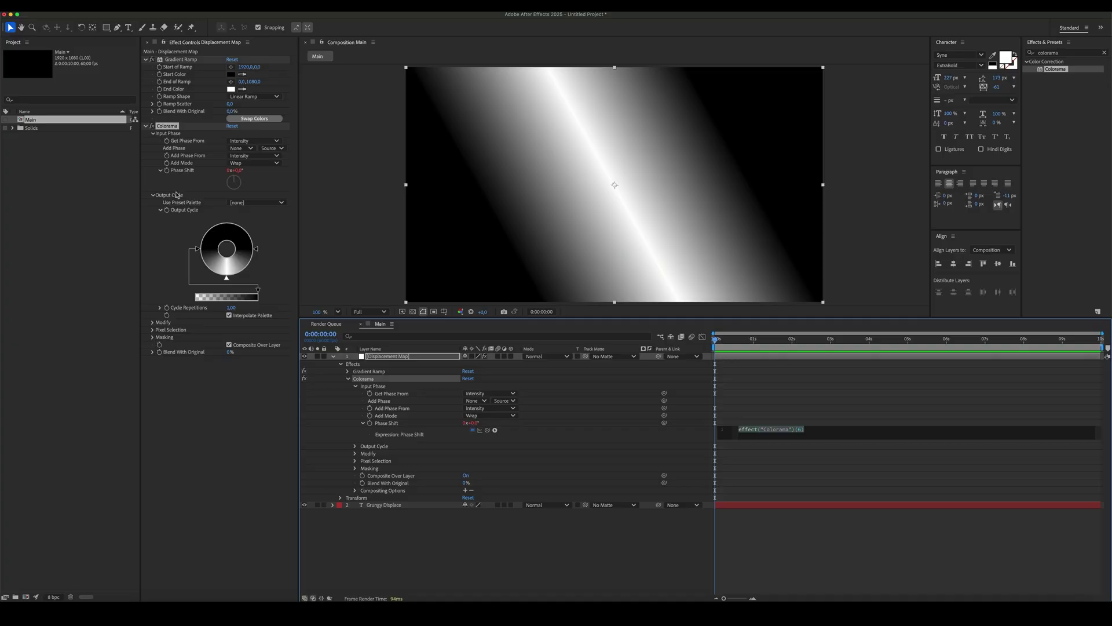
pyautogui.write('time')
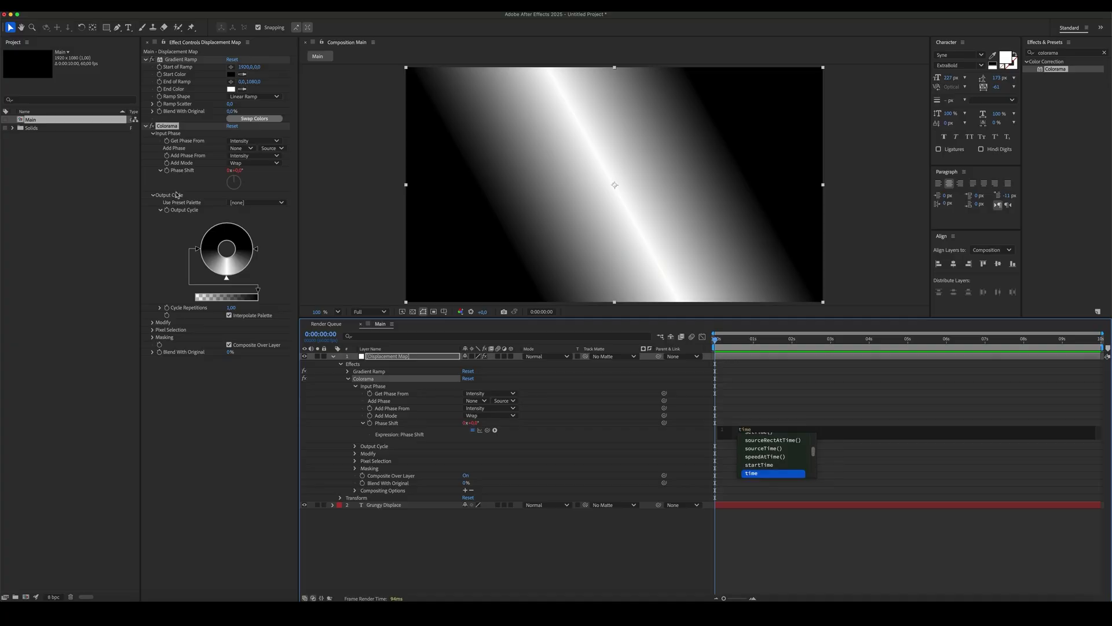
pyautogui.press('Return')
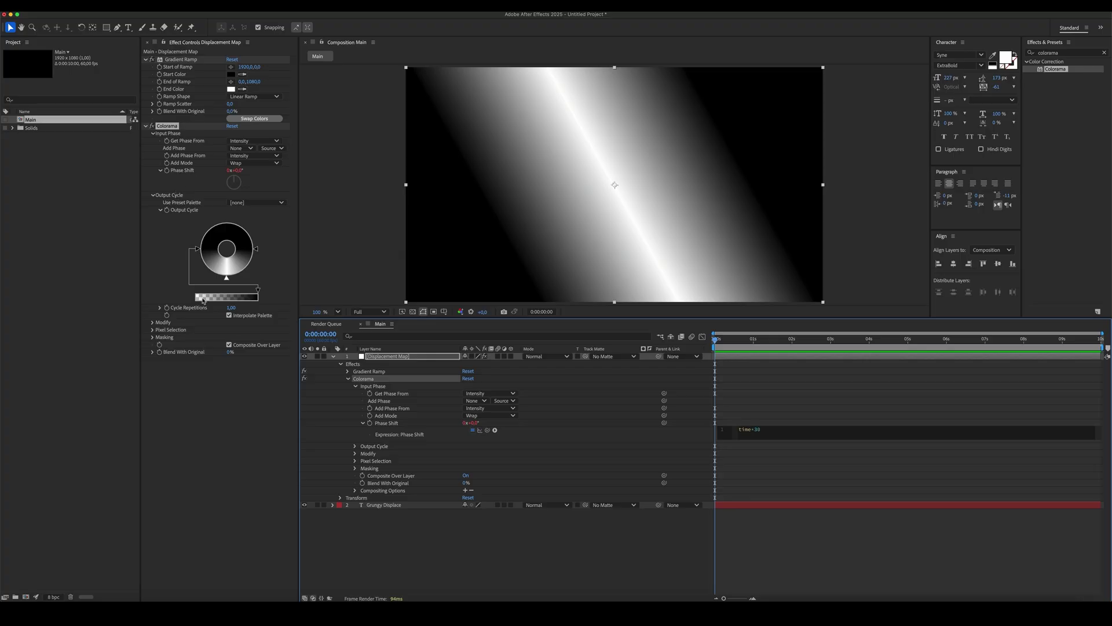
pyautogui.click(417, 544)
# Set Colorama's Cycle Repetitions to 4
pyautogui.click(333, 356)
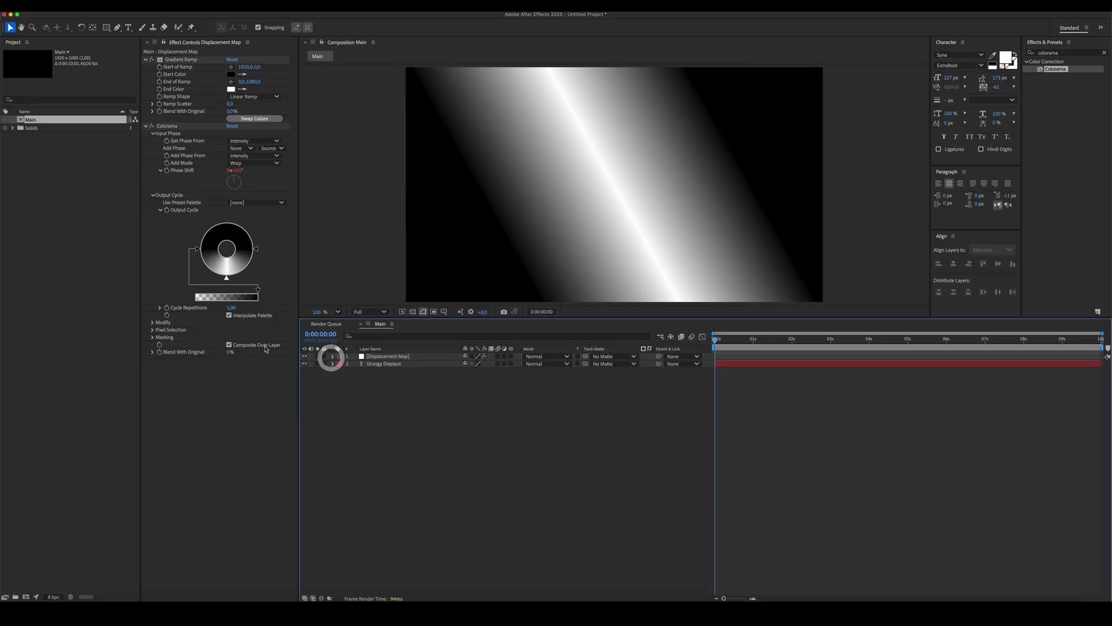
pyautogui.click(231, 308)
pyautogui.write('4')
pyautogui.click(262, 408)
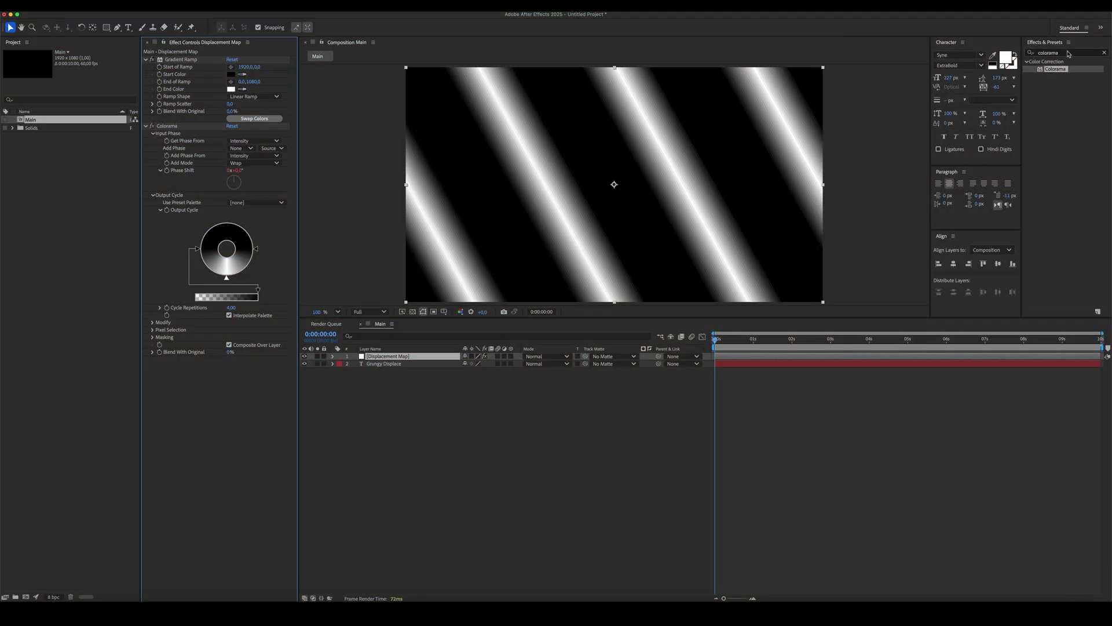
# Blur the displacement map layer with Fast Box Blur at radius 70, then search for Noise HLS
pyautogui.click(1066, 53)
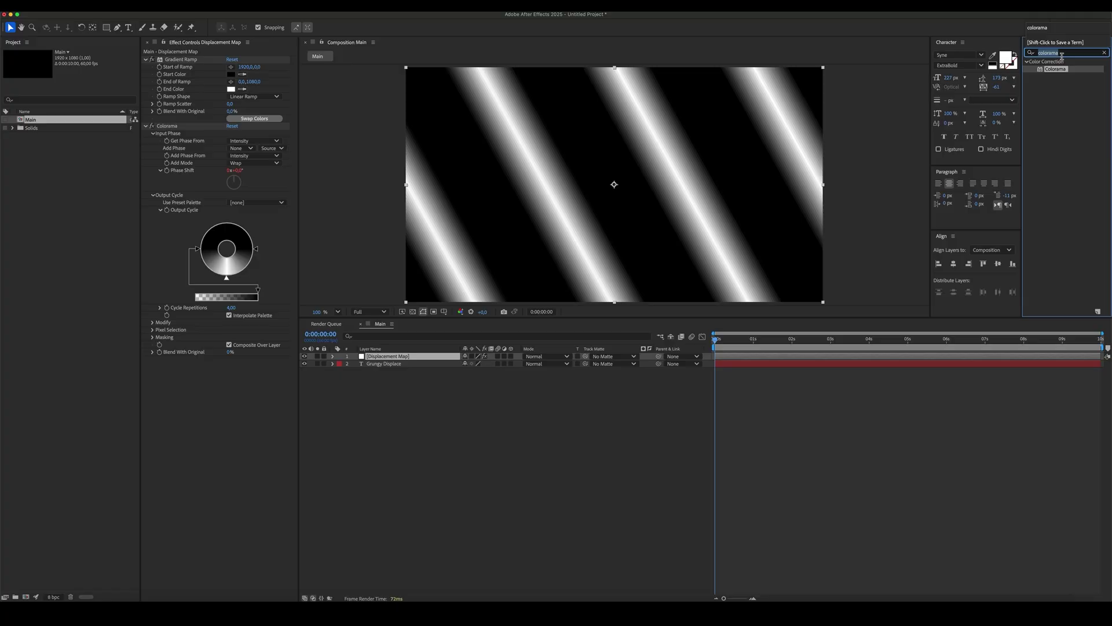
pyautogui.write('fast')
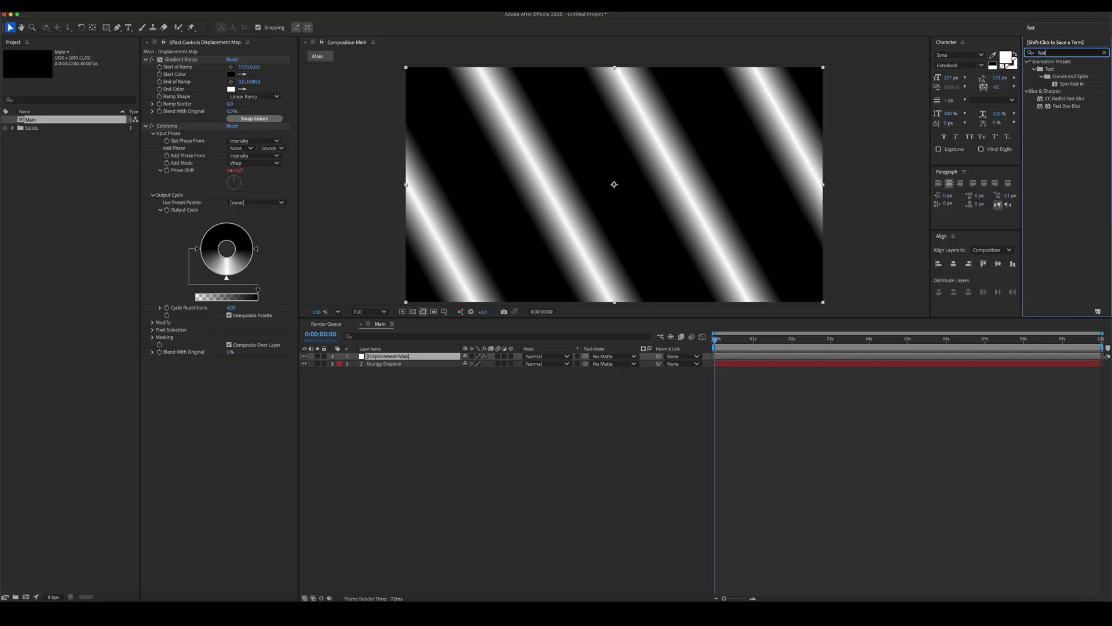
pyautogui.moveTo(1062, 106); pyautogui.dragTo(212, 451)
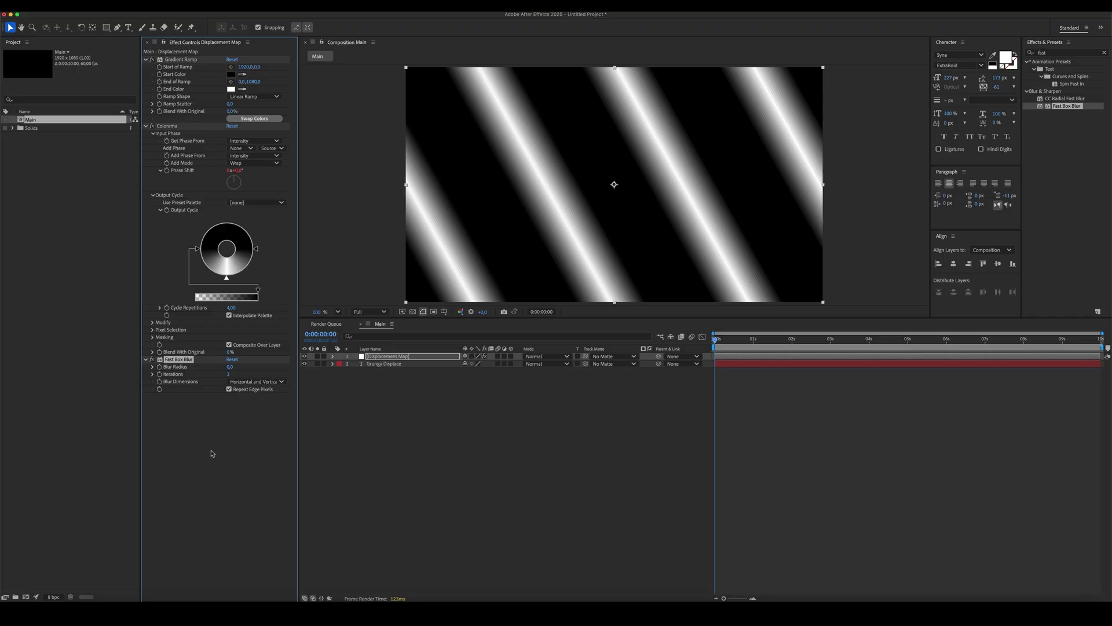
pyautogui.click(229, 368)
pyautogui.write('70')
pyautogui.click(243, 452)
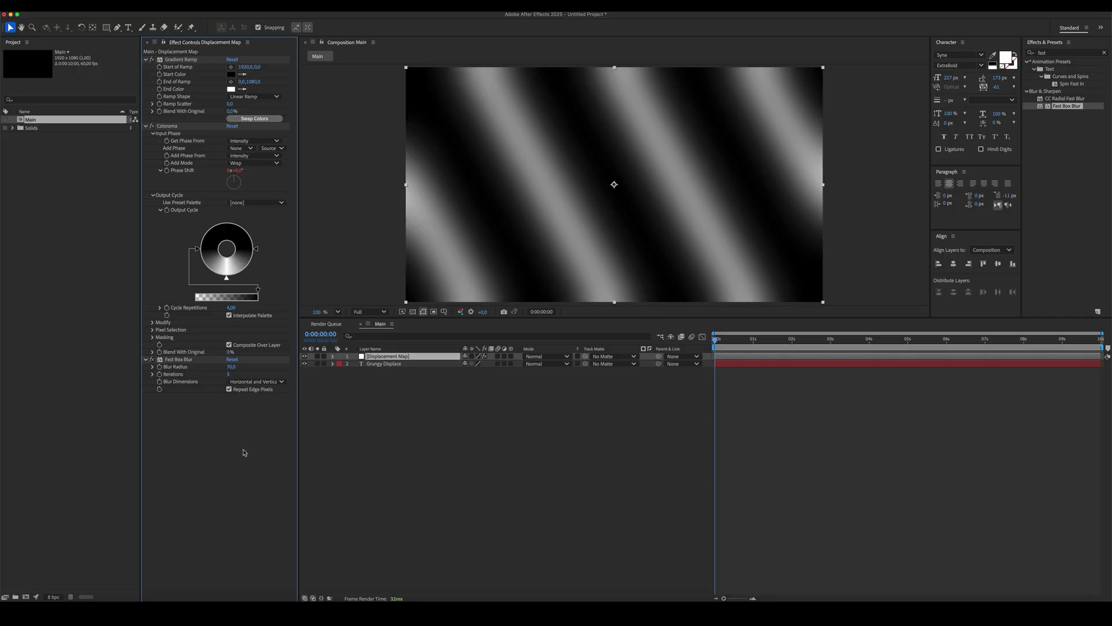
pyautogui.click(1042, 53)
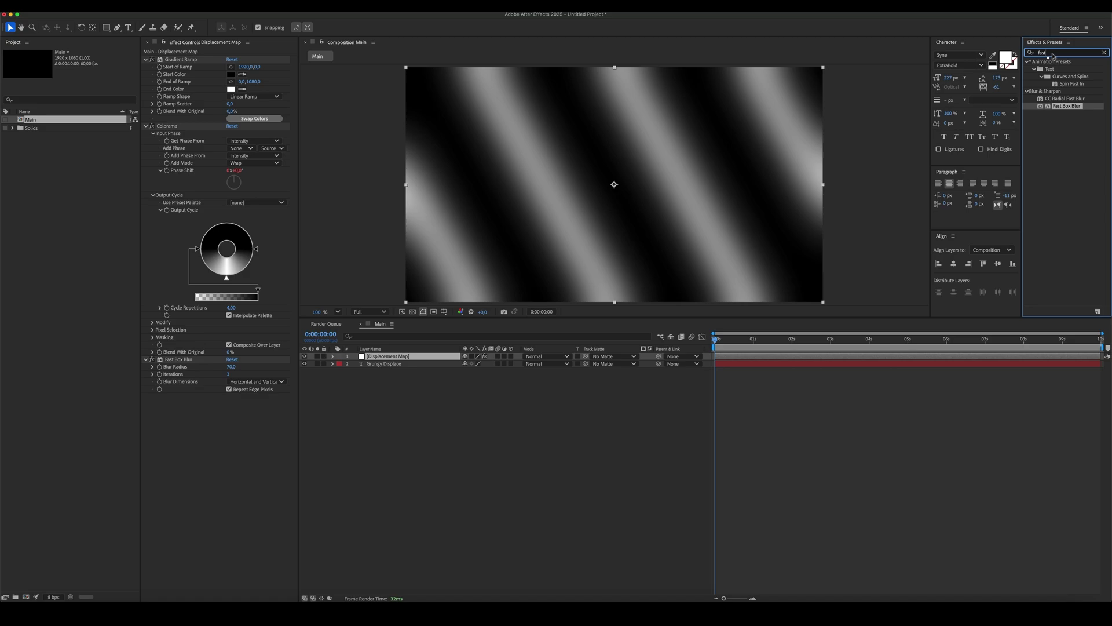
pyautogui.write('noise hls')
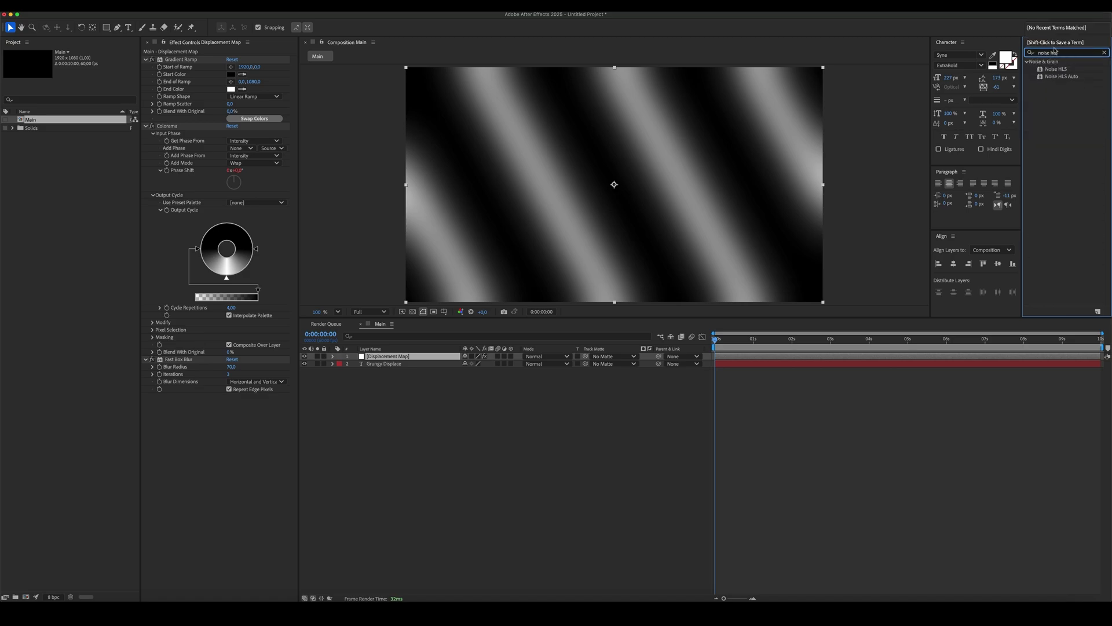
# Apply Noise HLS with Lightness 5% and a random(10000) Noise Phase expression, then collapse the layer
pyautogui.moveTo(1057, 71); pyautogui.dragTo(209, 481)
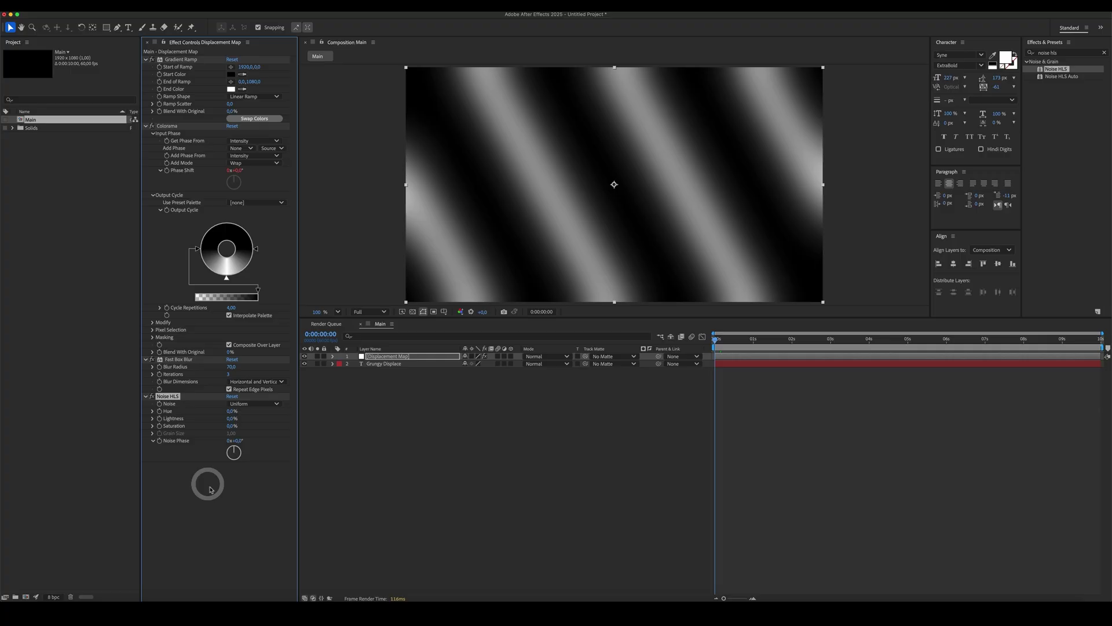
pyautogui.click(235, 418)
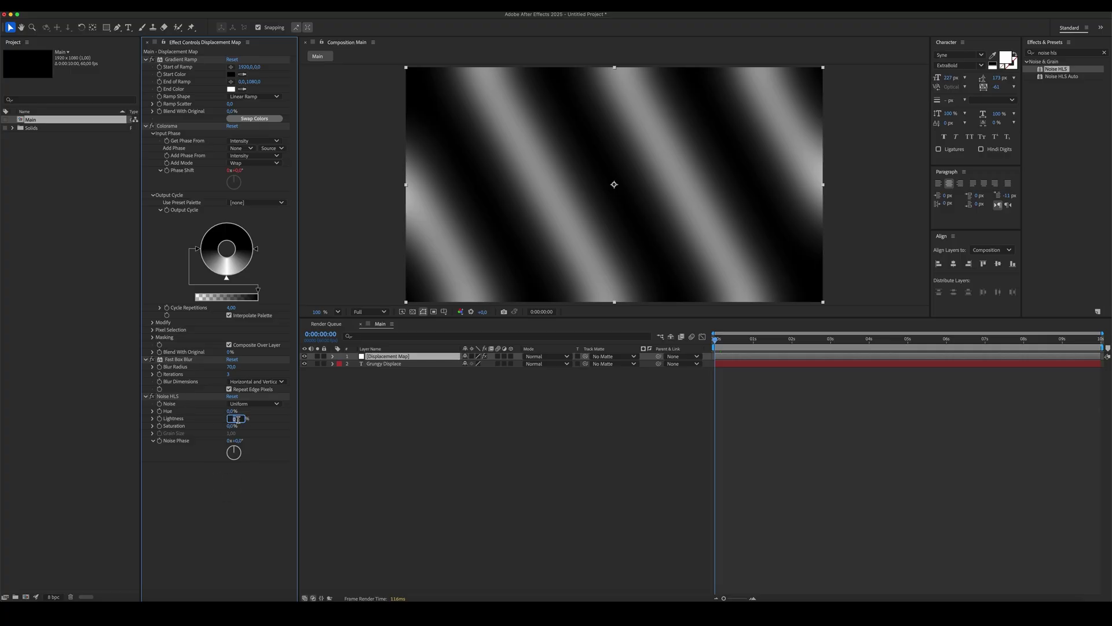
pyautogui.press('Return')
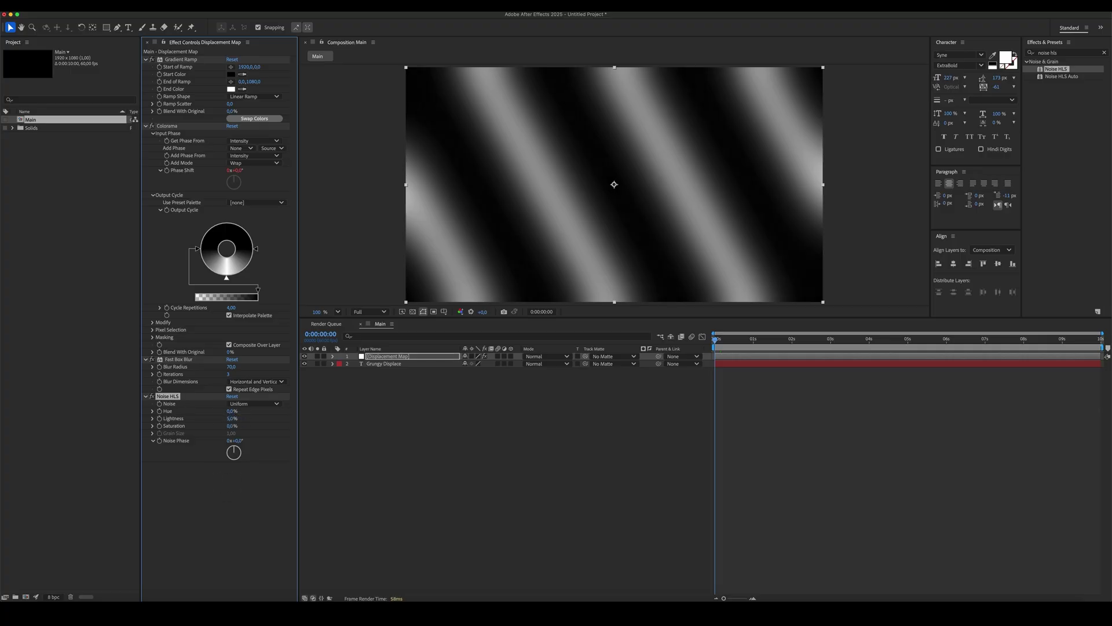
pyautogui.keyDown('alt'); pyautogui.click(160, 441); pyautogui.keyUp('alt')
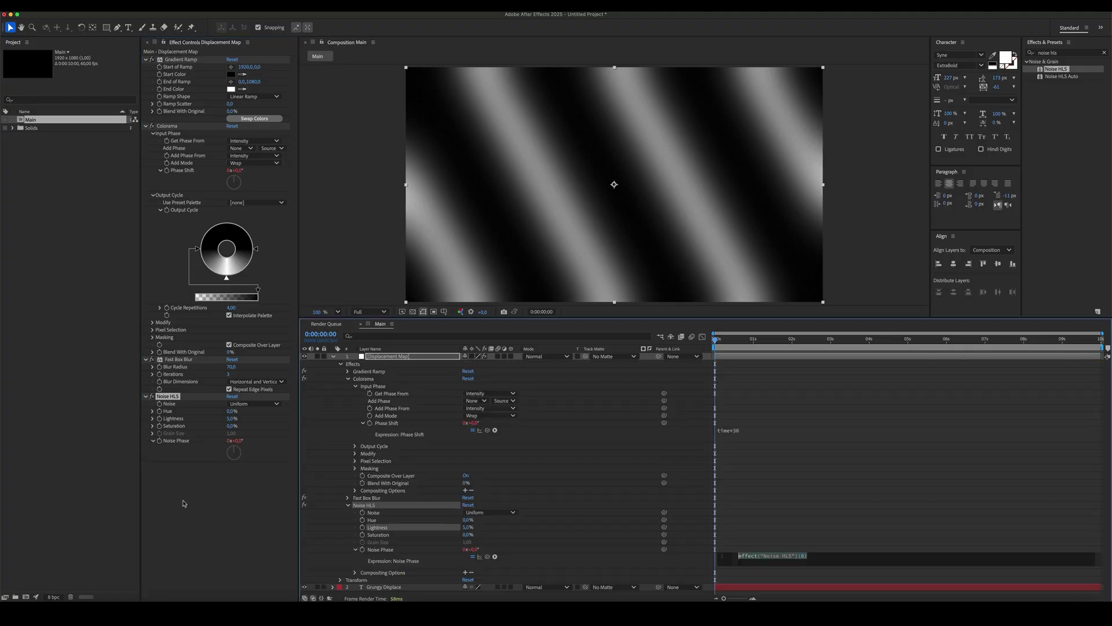
pyautogui.write('random')
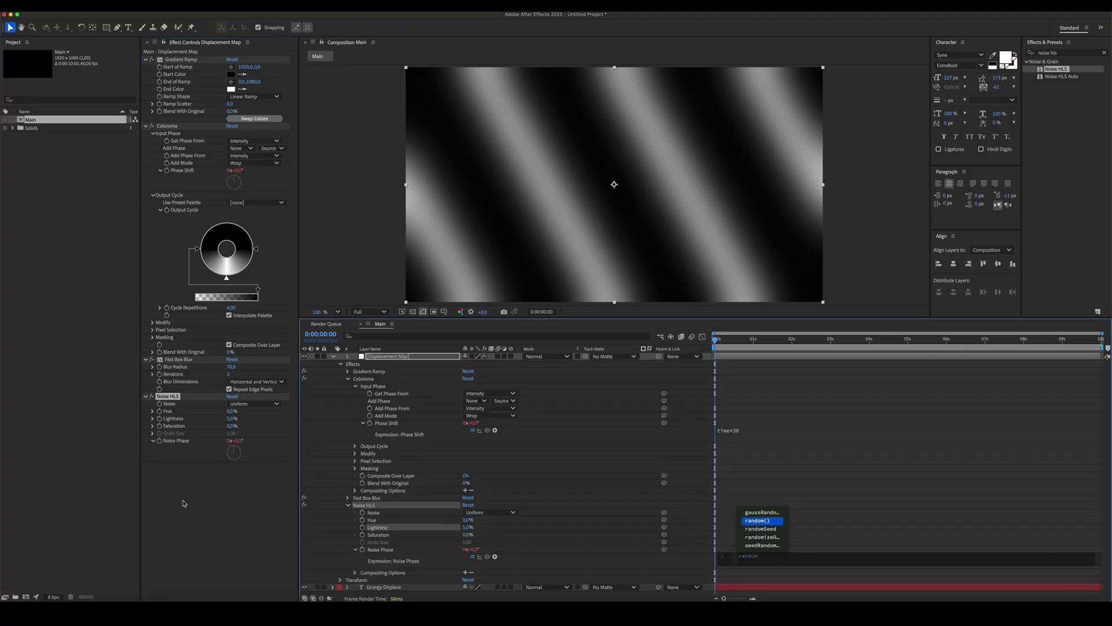
pyautogui.write('(10000')
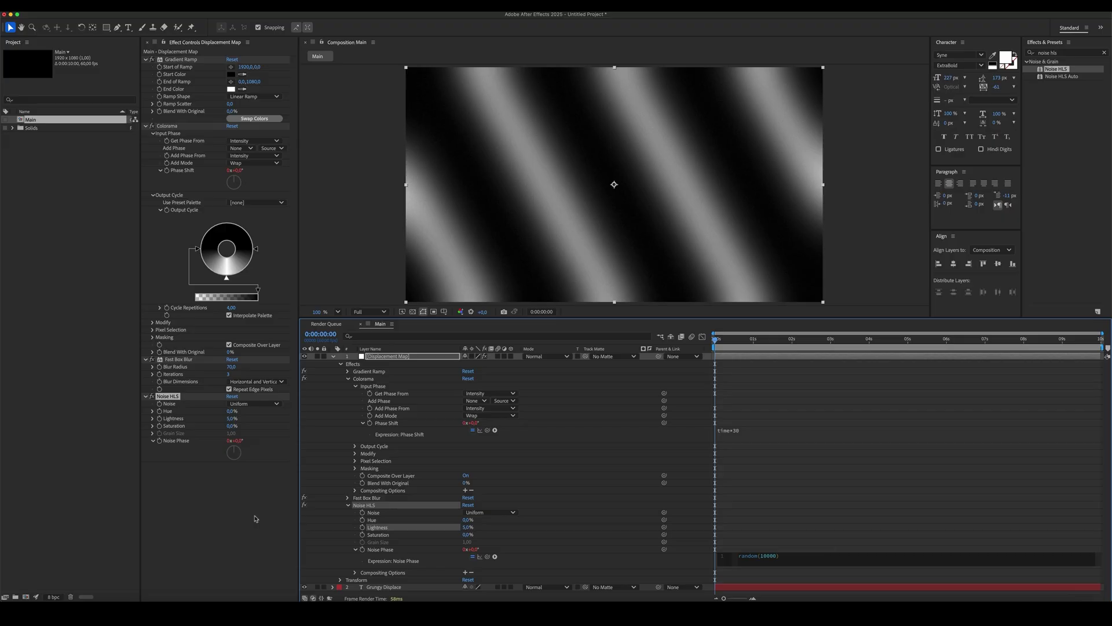
pyautogui.click(589, 449)
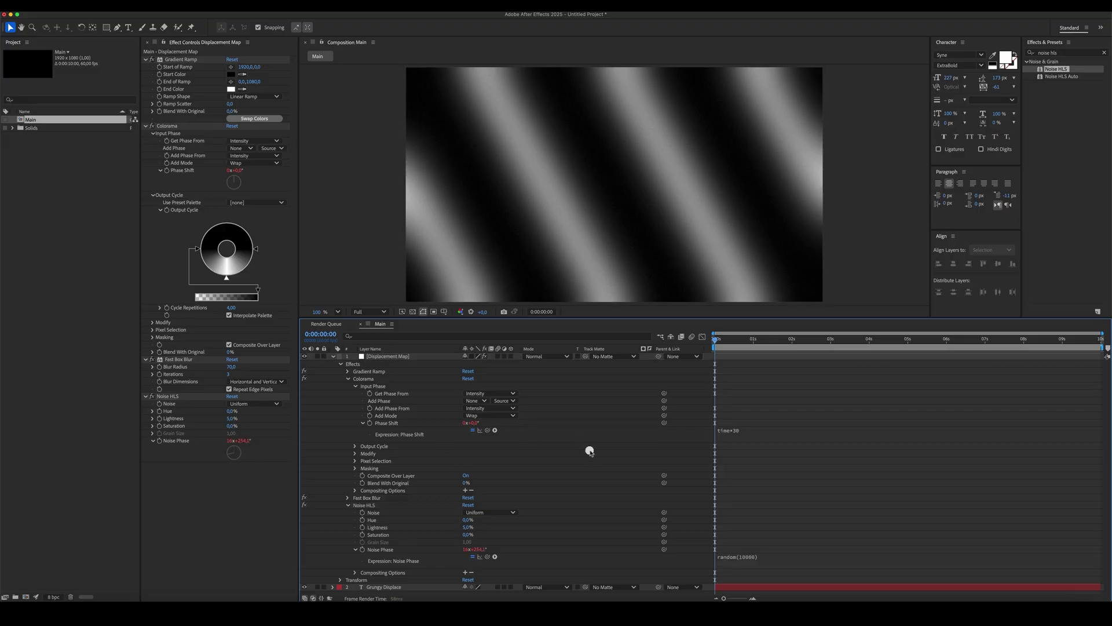
pyautogui.click(334, 356)
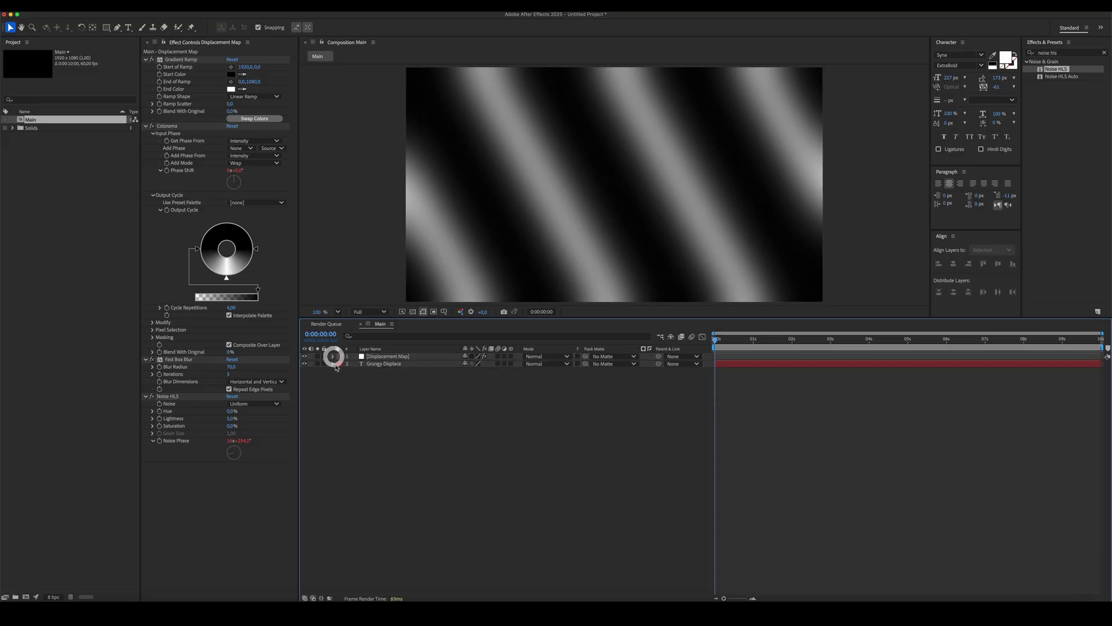
# Add an adjustment layer named 'Displacement' and place it below the Displacement Map layer
pyautogui.rightClick(358, 409)
pyautogui.moveTo(432, 415)
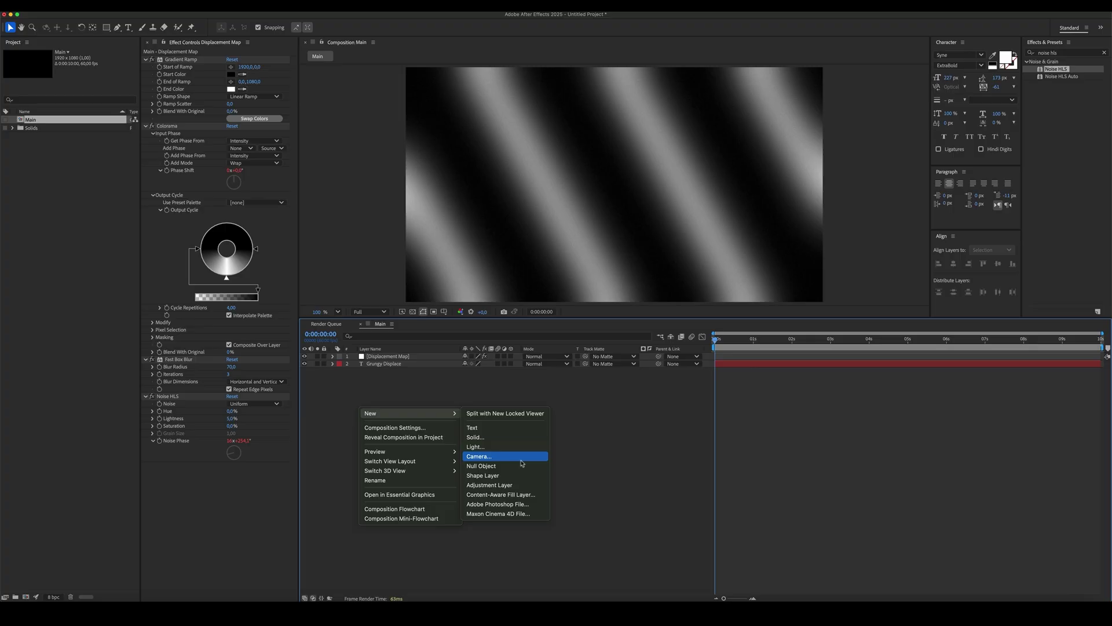
pyautogui.click(504, 485)
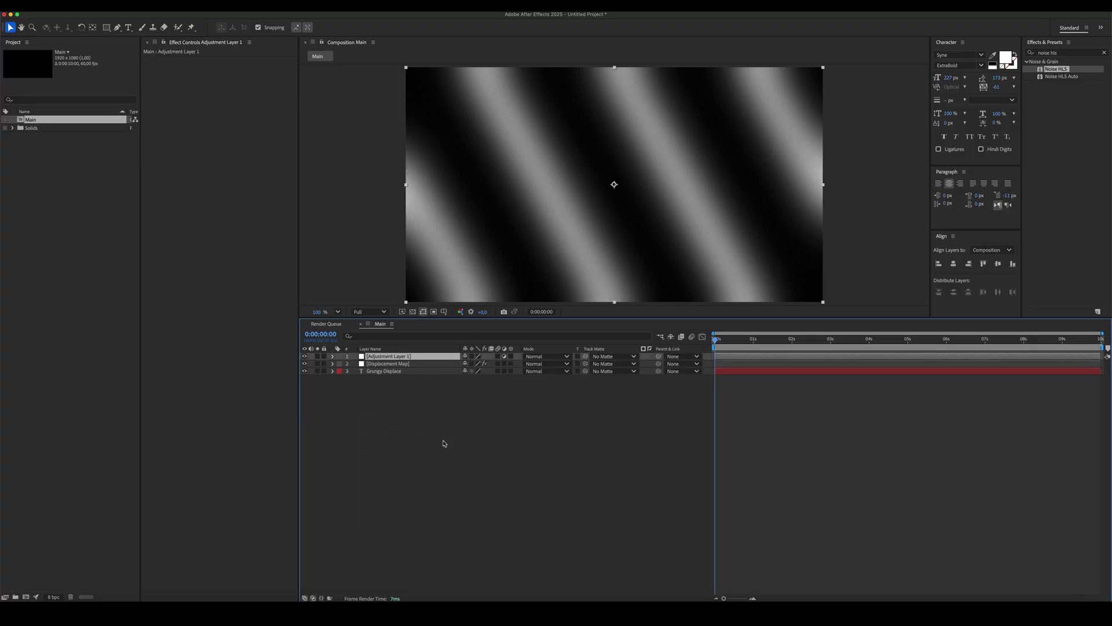
pyautogui.press('Return')
pyautogui.write('Displacement')
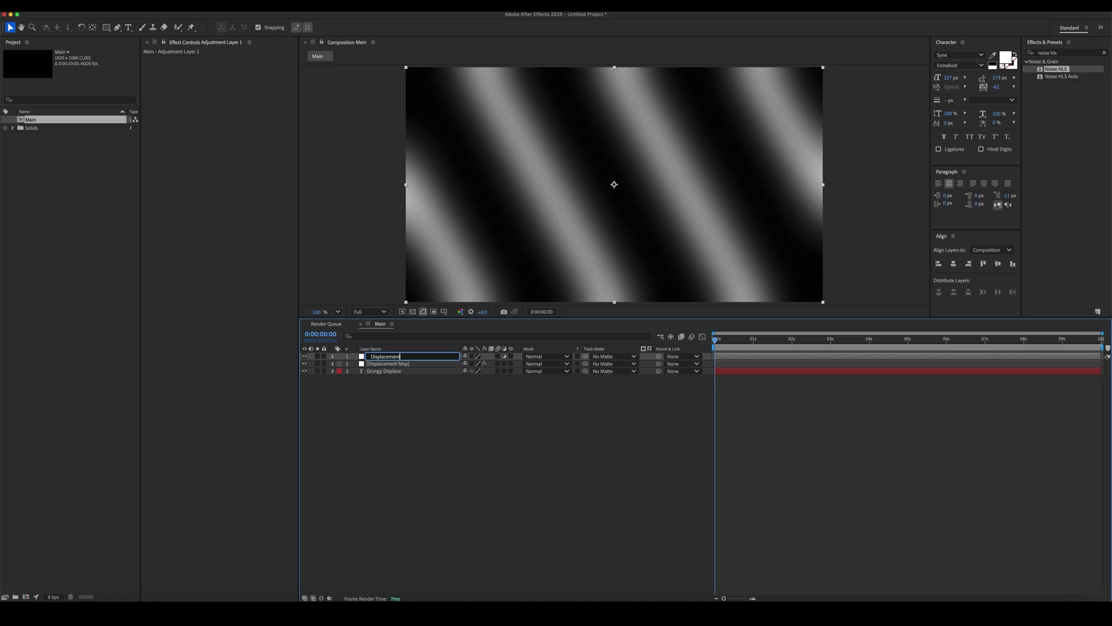
pyautogui.press('Return')
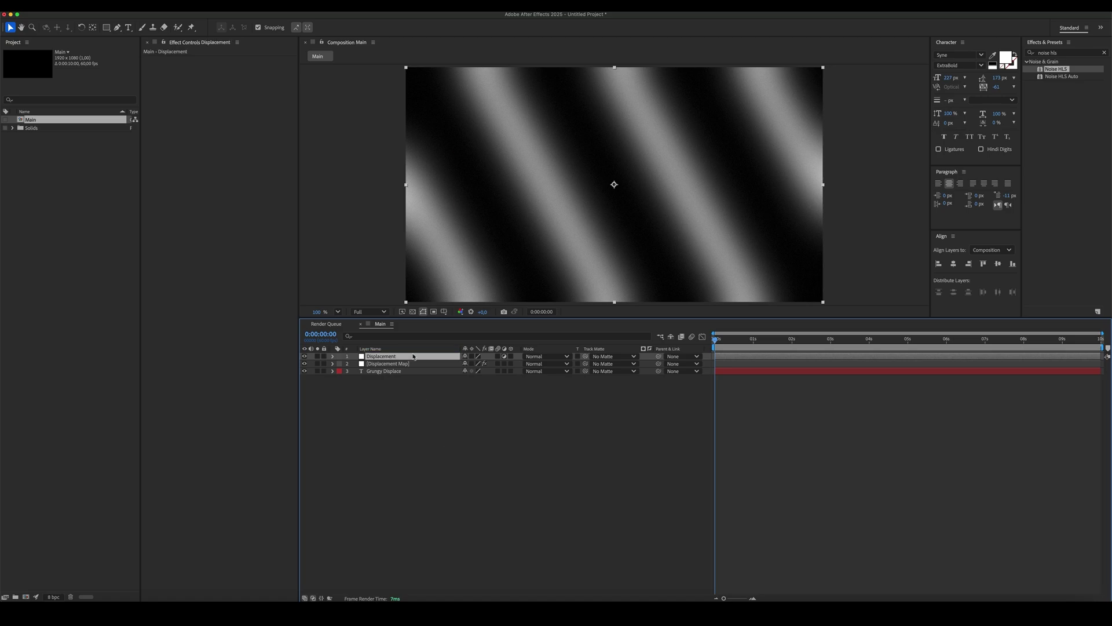
pyautogui.moveTo(413, 357); pyautogui.dragTo(412, 366)
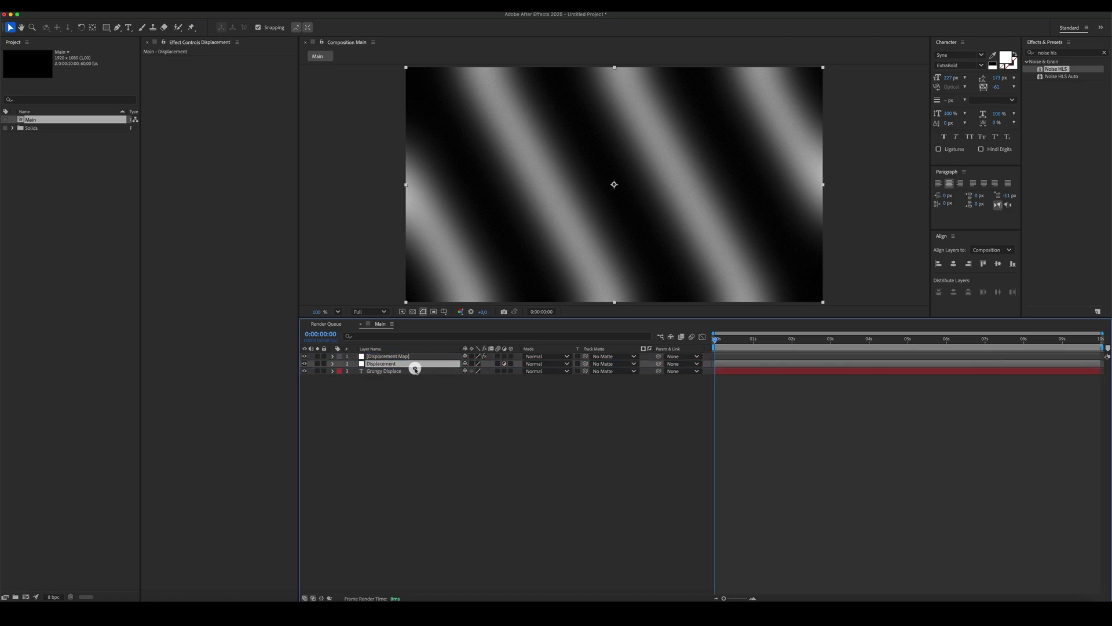
# Search Effects & Presets for the Displacement Map effect
pyautogui.click(1059, 56)
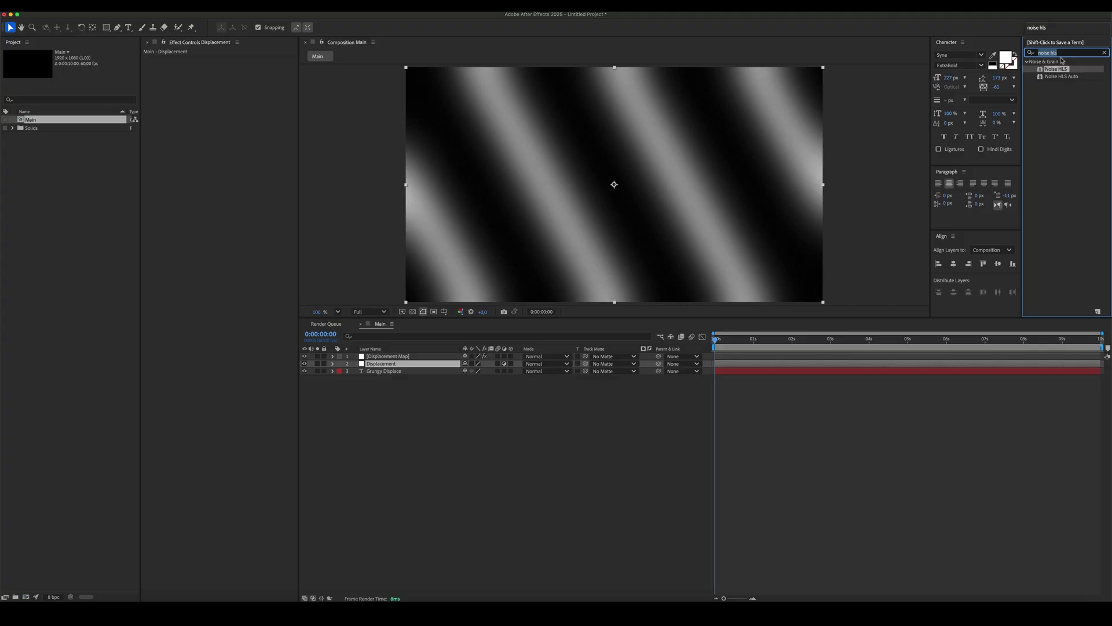
pyautogui.press('Escape')
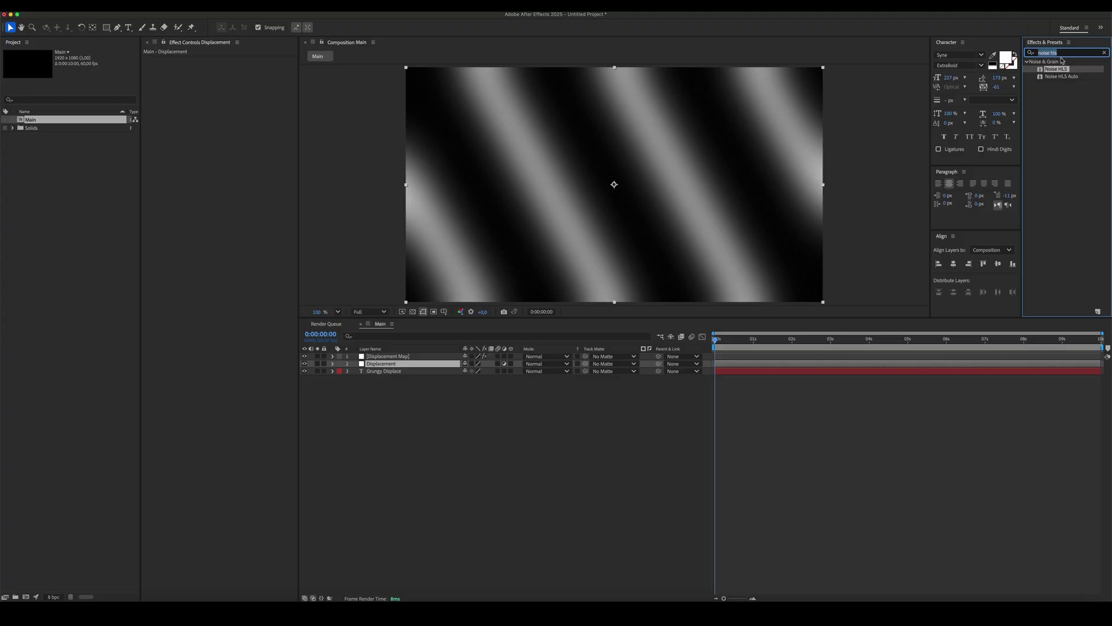
pyautogui.write('displacement')
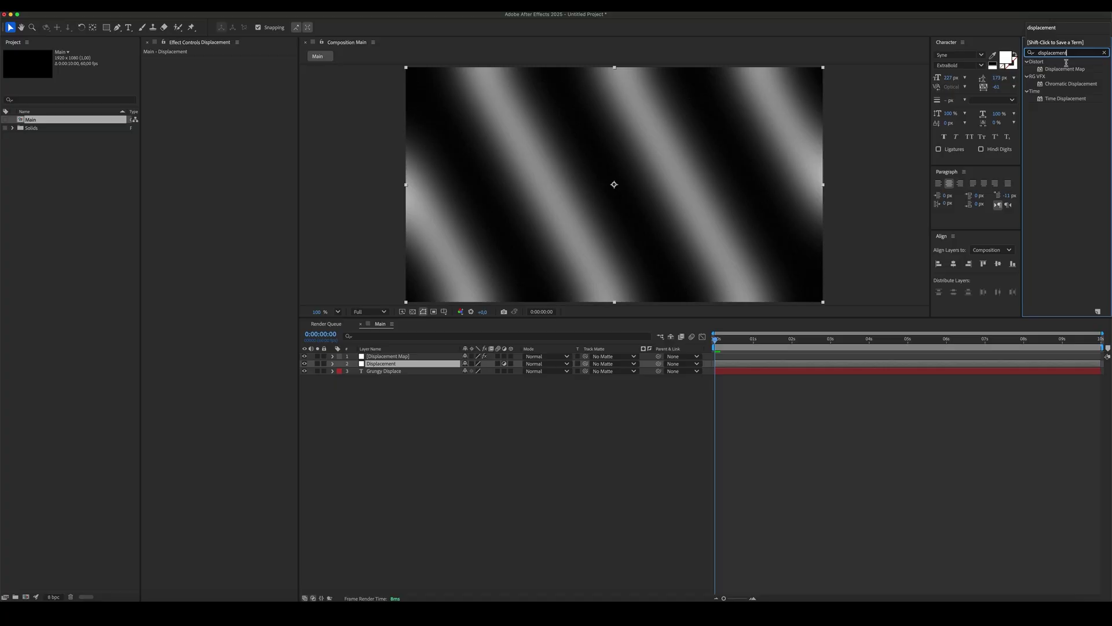
# Apply Displacement Map using the Displacement Map layer with Effects & Masks as source
pyautogui.moveTo(1065, 69); pyautogui.dragTo(391, 363)
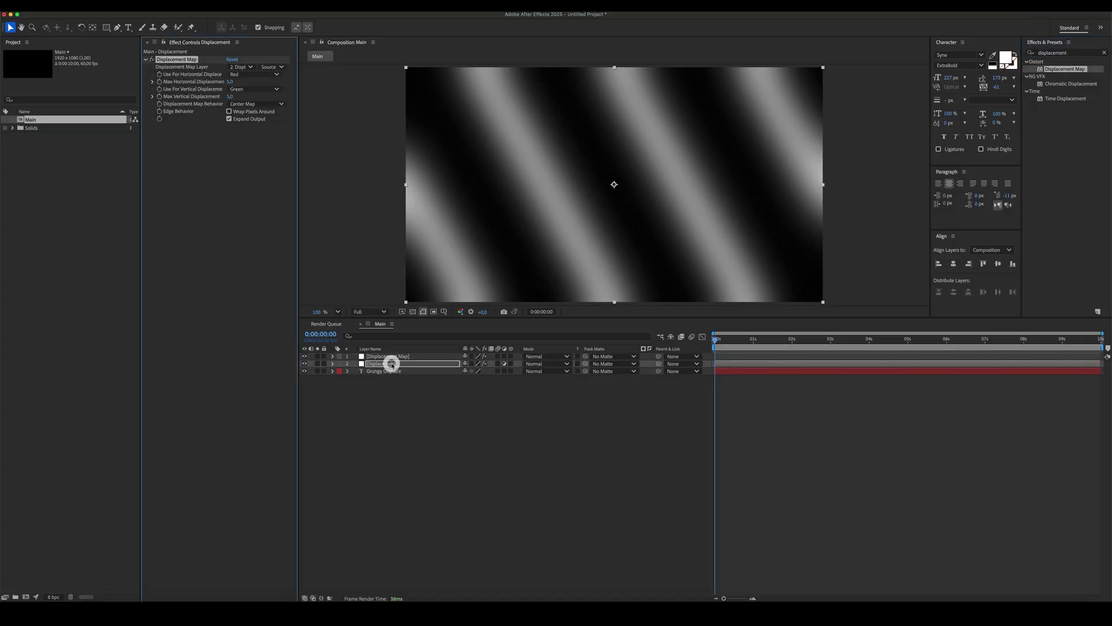
pyautogui.click(241, 67)
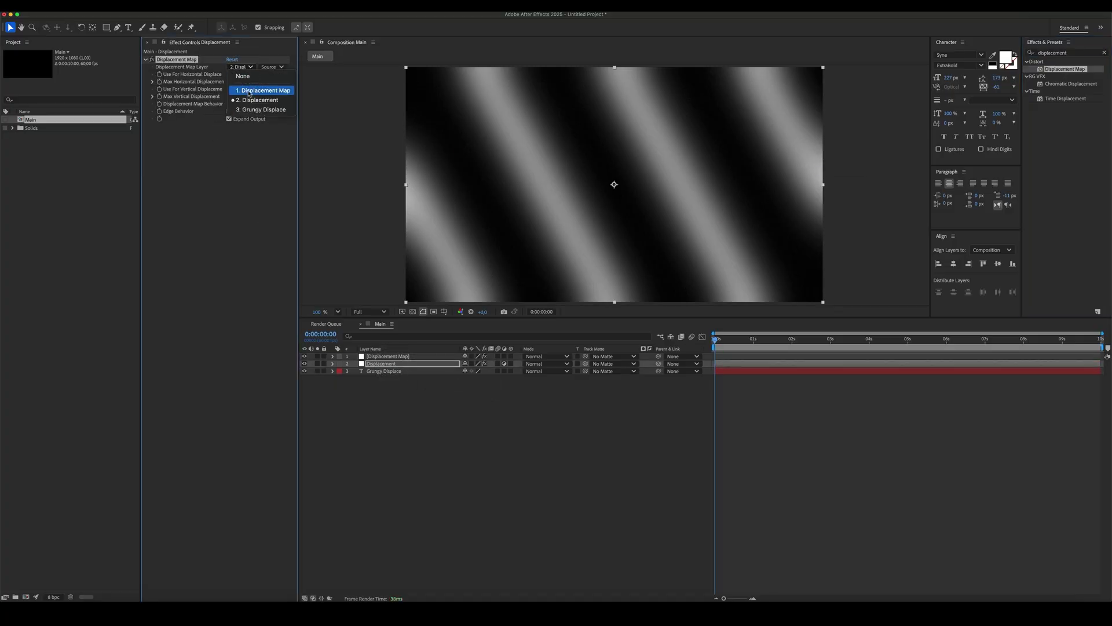
pyautogui.click(245, 90)
pyautogui.click(270, 68)
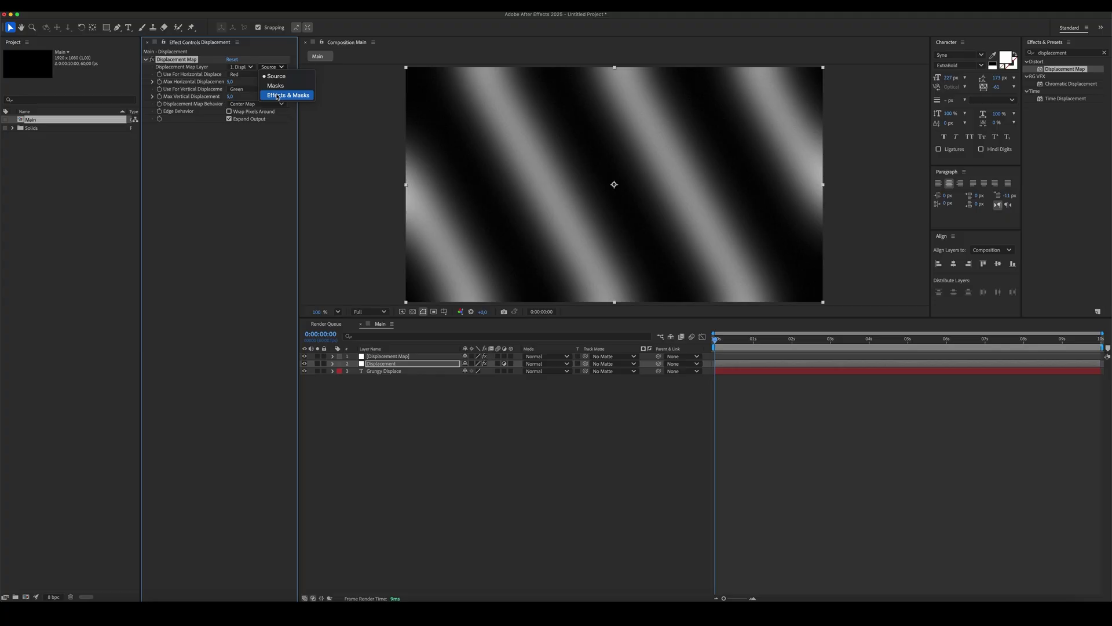
pyautogui.click(277, 94)
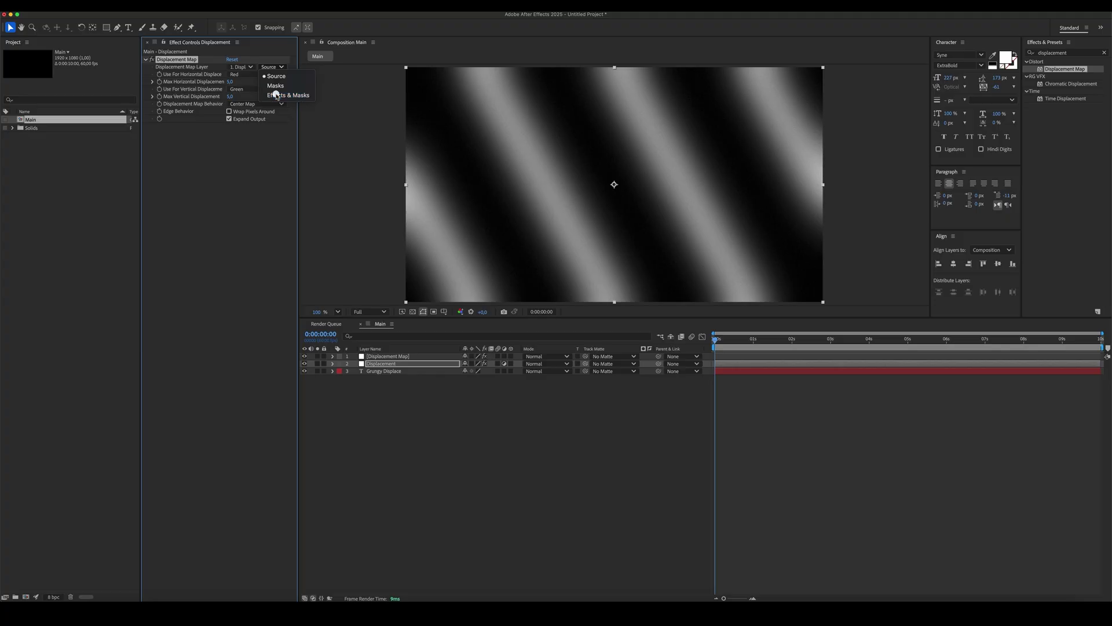
# Set max horizontal displacement 100 and vertical 0, then hide the stripe map layer
pyautogui.click(237, 168)
pyautogui.click(232, 82)
pyautogui.write('100')
pyautogui.click(239, 165)
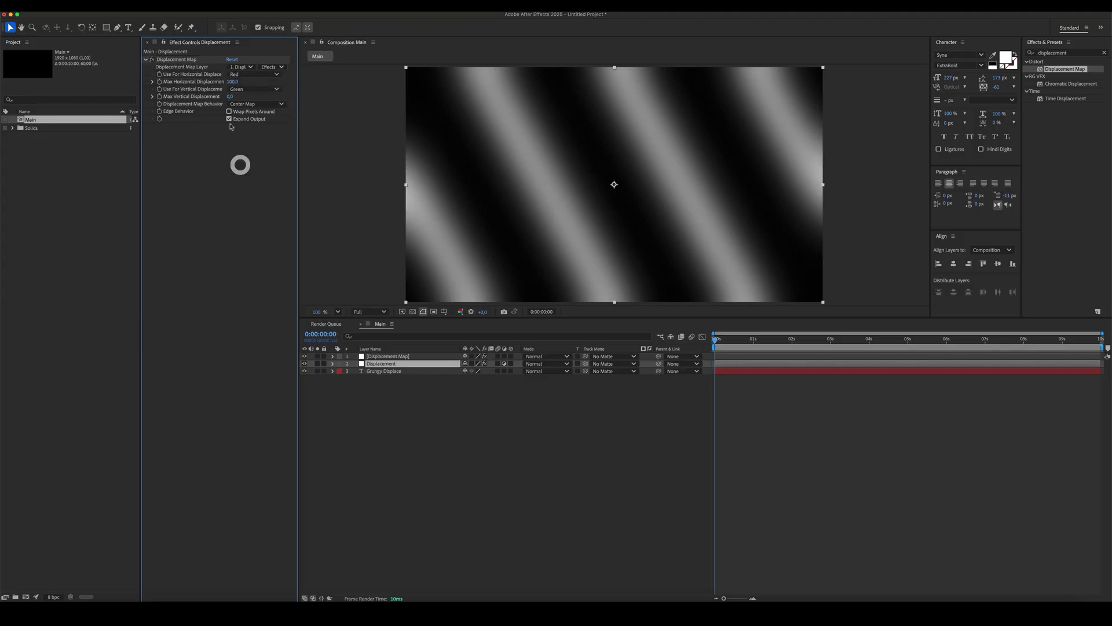
pyautogui.click(229, 113)
pyautogui.click(426, 466)
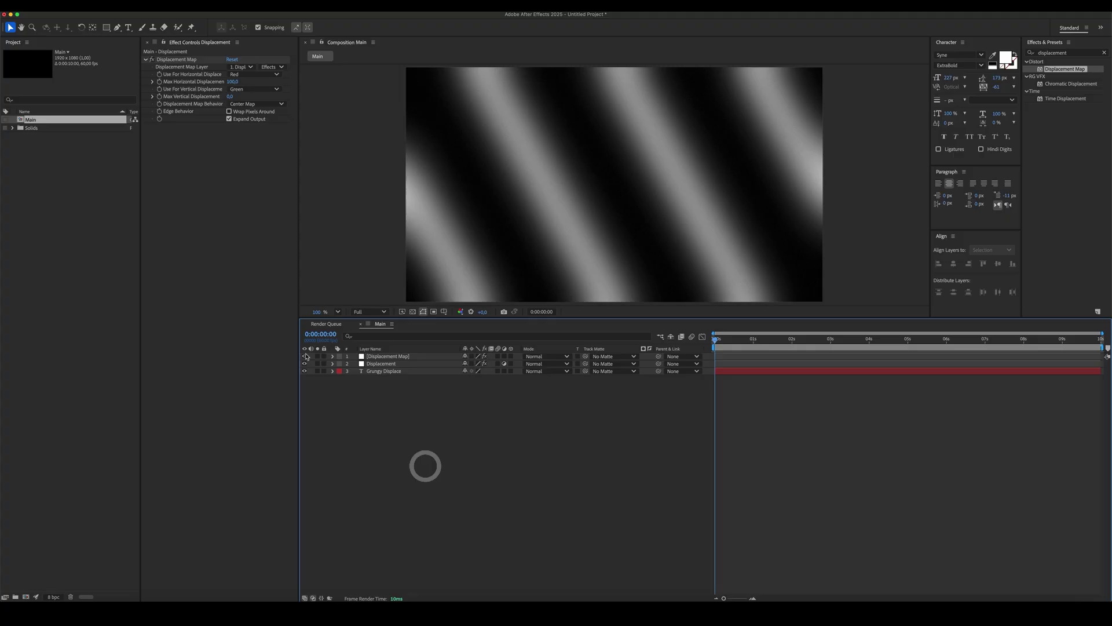
pyautogui.click(305, 356)
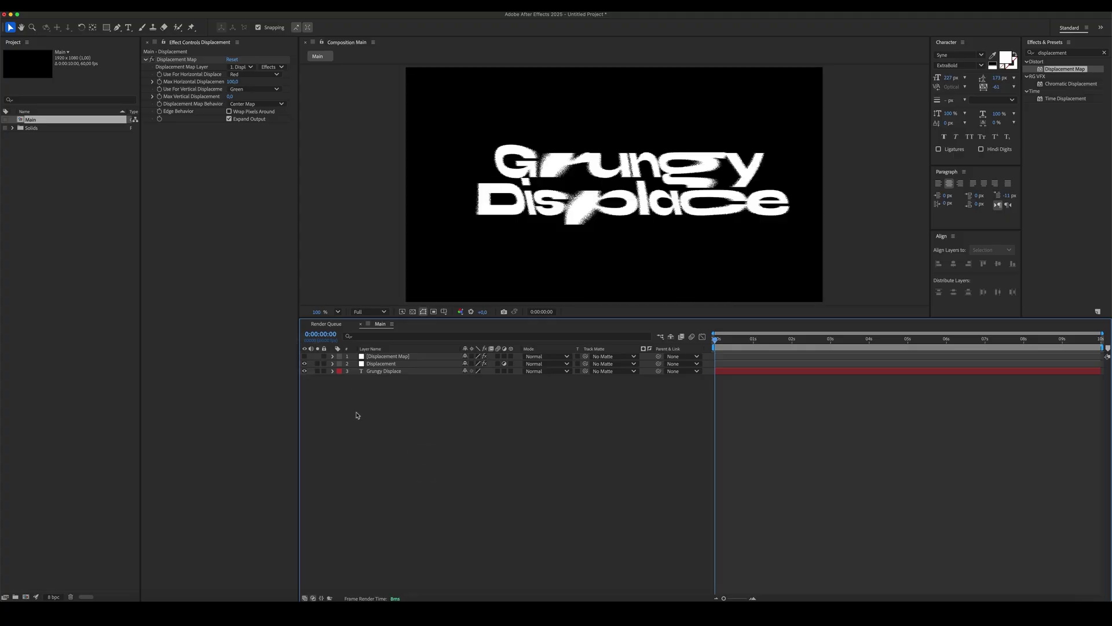
# Move the Grungy Displace text 50 px left via its Position X value
pyautogui.click(374, 371)
pyautogui.press('p')
pyautogui.click(466, 380)
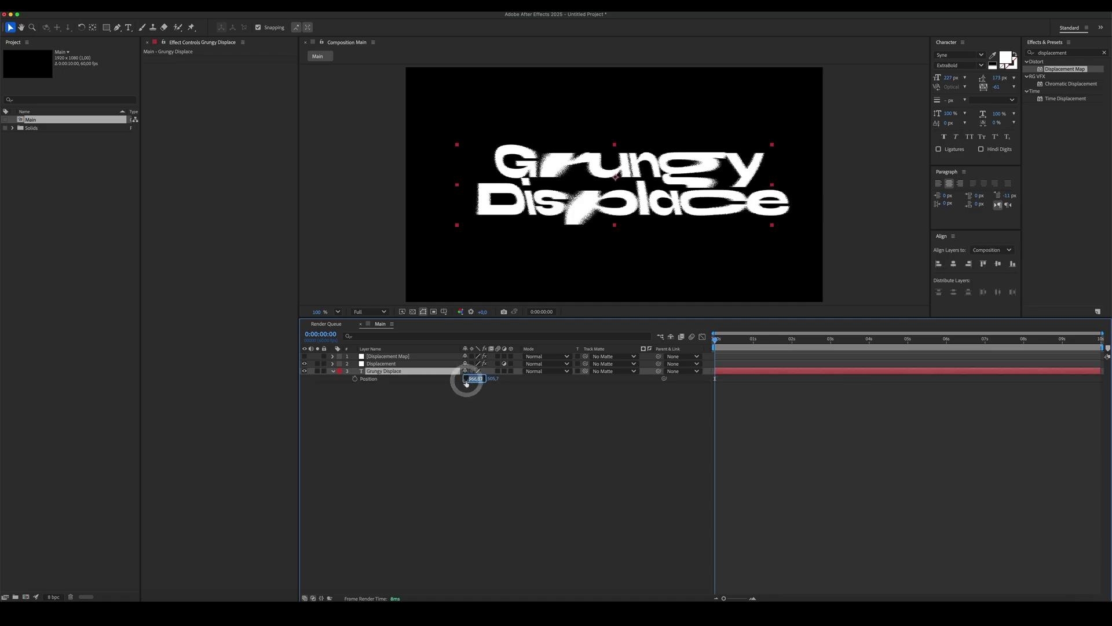
pyautogui.write('-50')
pyautogui.press('Return')
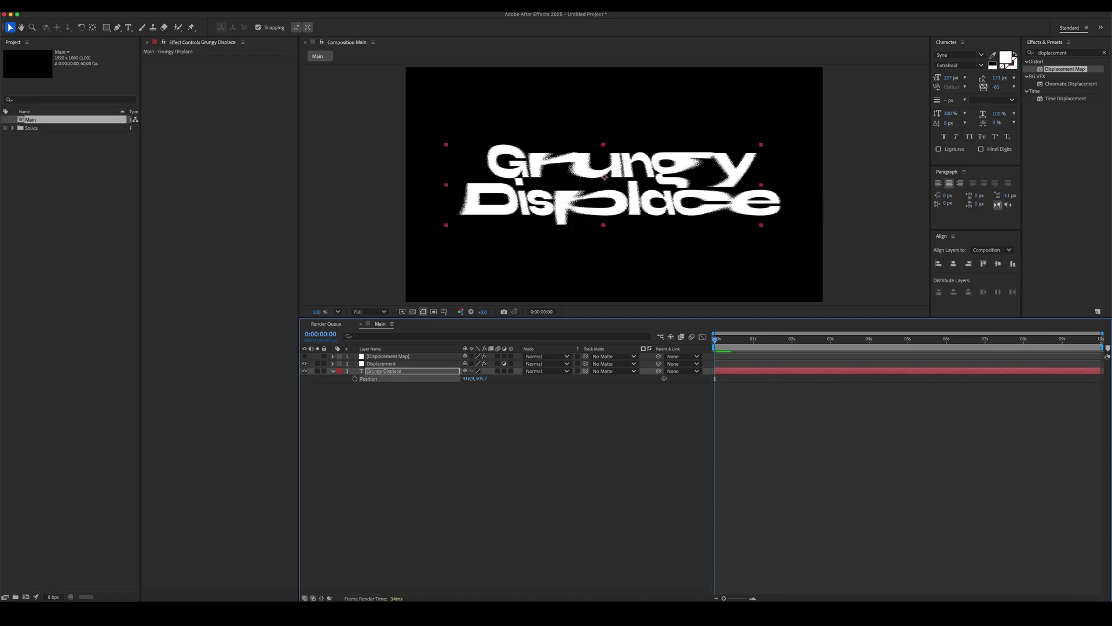
# Preview the distortion animation from a later frame, then return to the start
pyautogui.click(541, 439)
pyautogui.click(776, 341)
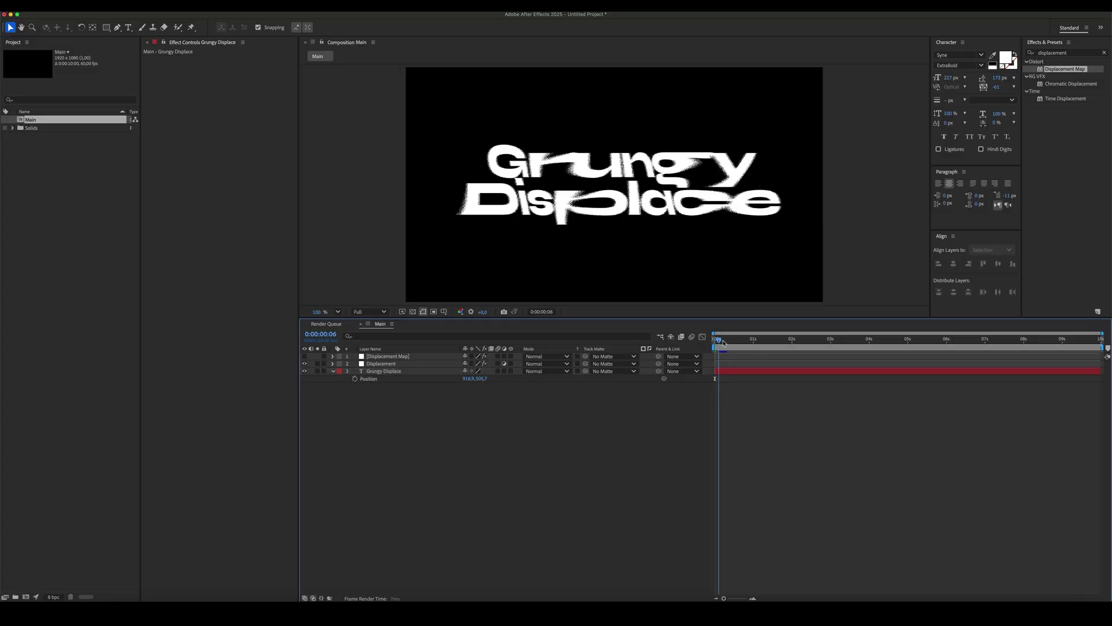
pyautogui.press('space')
pyautogui.press('space')
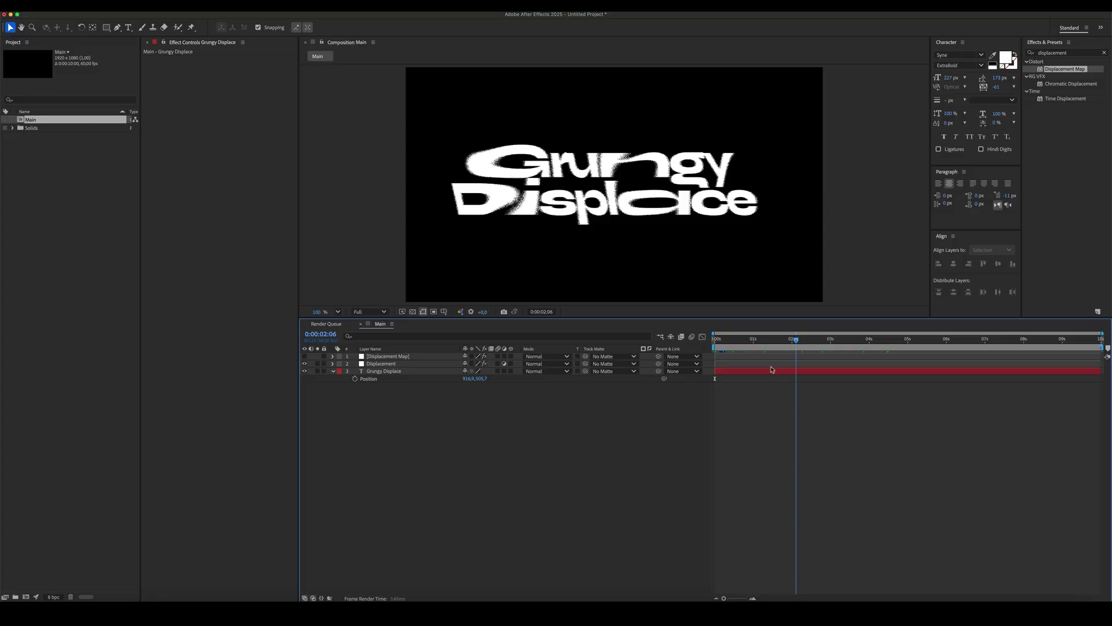
pyautogui.press('Home')
# Pre-compose the Grungy Displace text layer into a new composition named Text
pyautogui.click(378, 371)
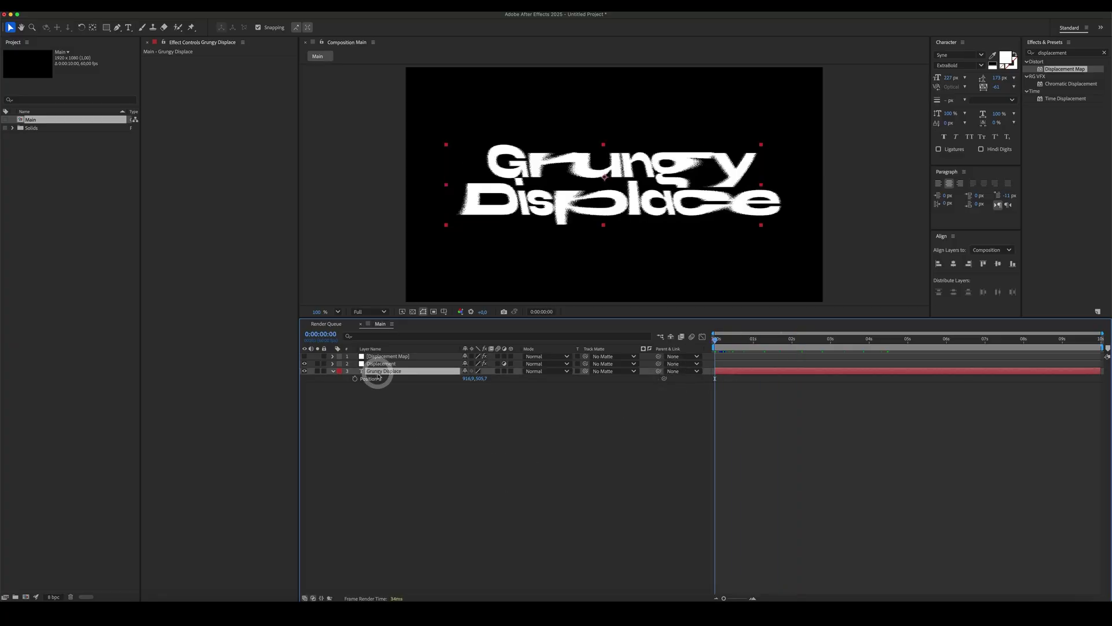
pyautogui.press('super+shift+c')
pyautogui.write('Text')
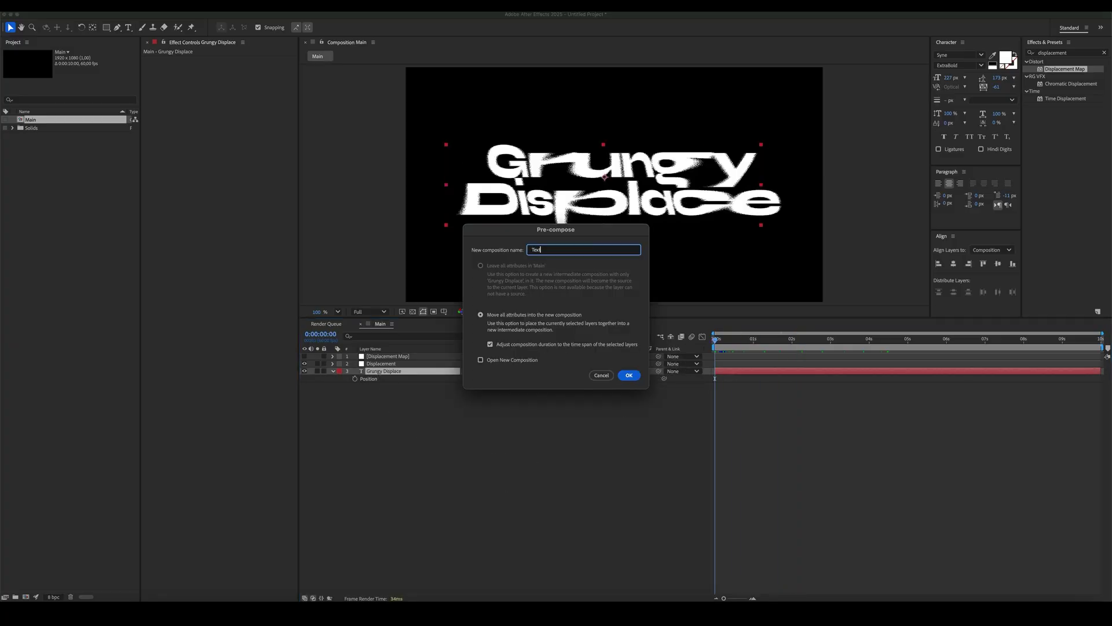
pyautogui.press('Return')
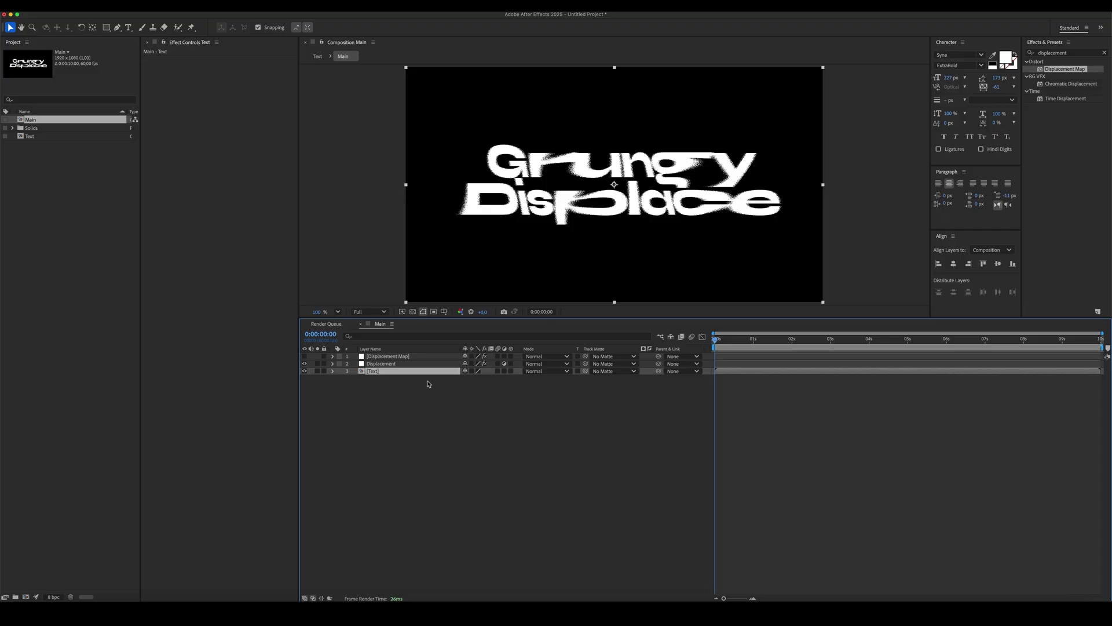
# Apply the Shift Channels effect to the Text layer from an effects search for 'shift'
pyautogui.click(1073, 55)
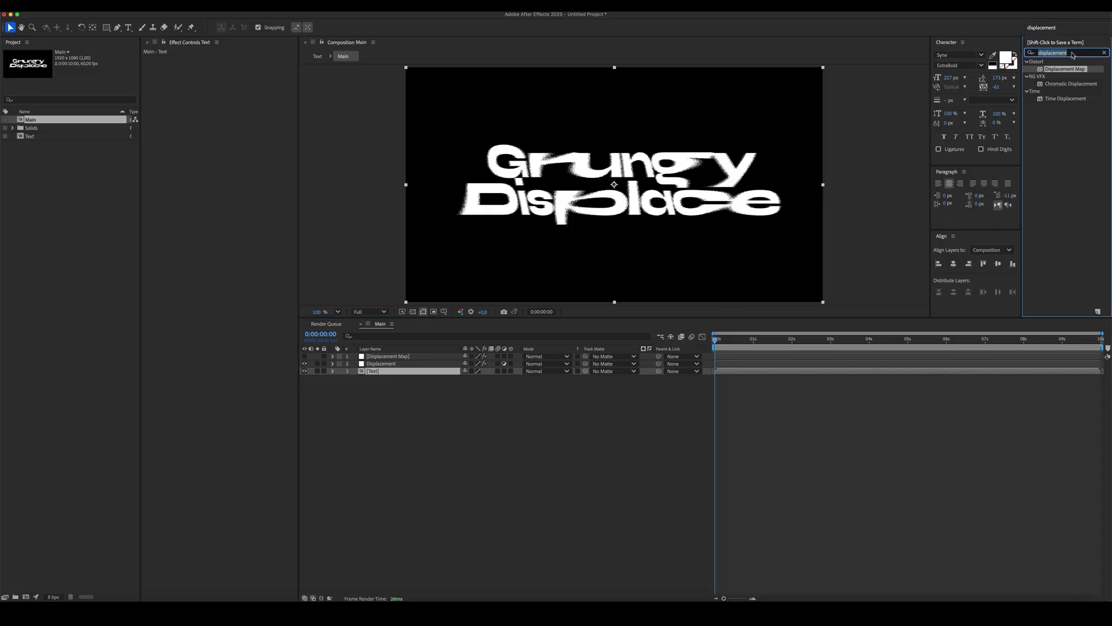
pyautogui.write('shift')
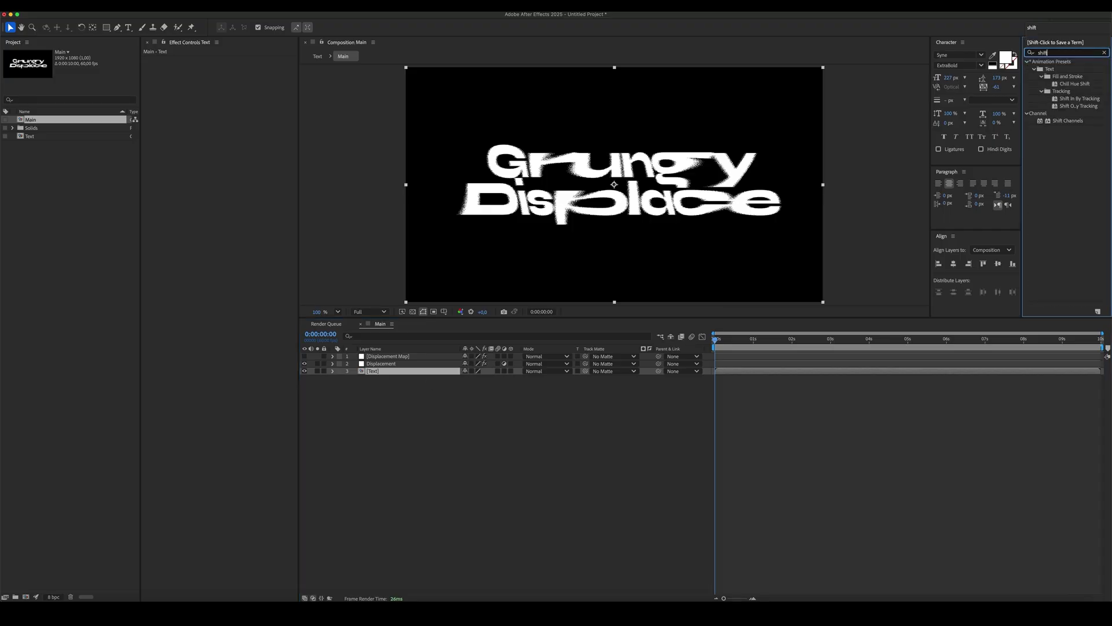
pyautogui.moveTo(1053, 118); pyautogui.dragTo(381, 376)
pyautogui.click(360, 411)
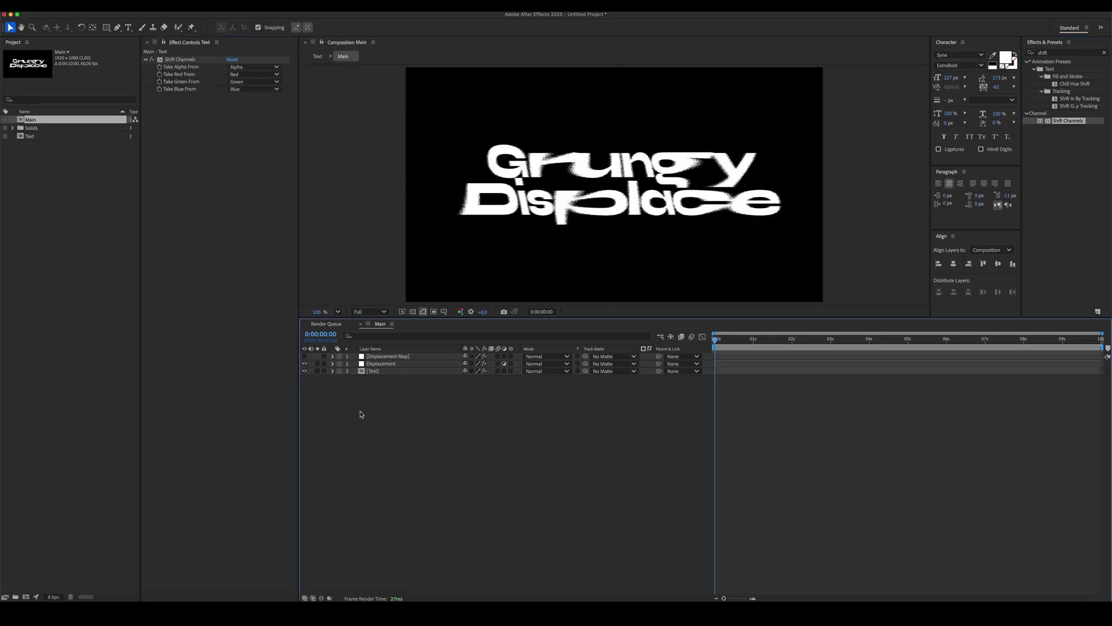
# Duplicate the Text layer twice and name the three copies R, G and B
pyautogui.click(378, 374)
pyautogui.press('super+d')
pyautogui.press('super+d')
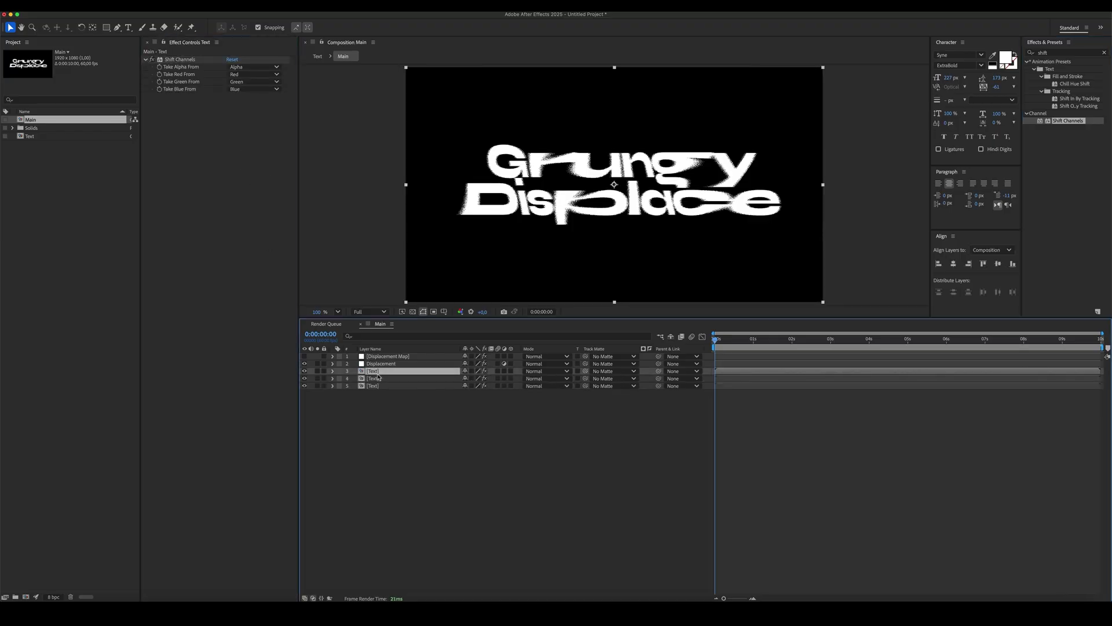
pyautogui.press('Return')
pyautogui.write('R')
pyautogui.click(379, 379)
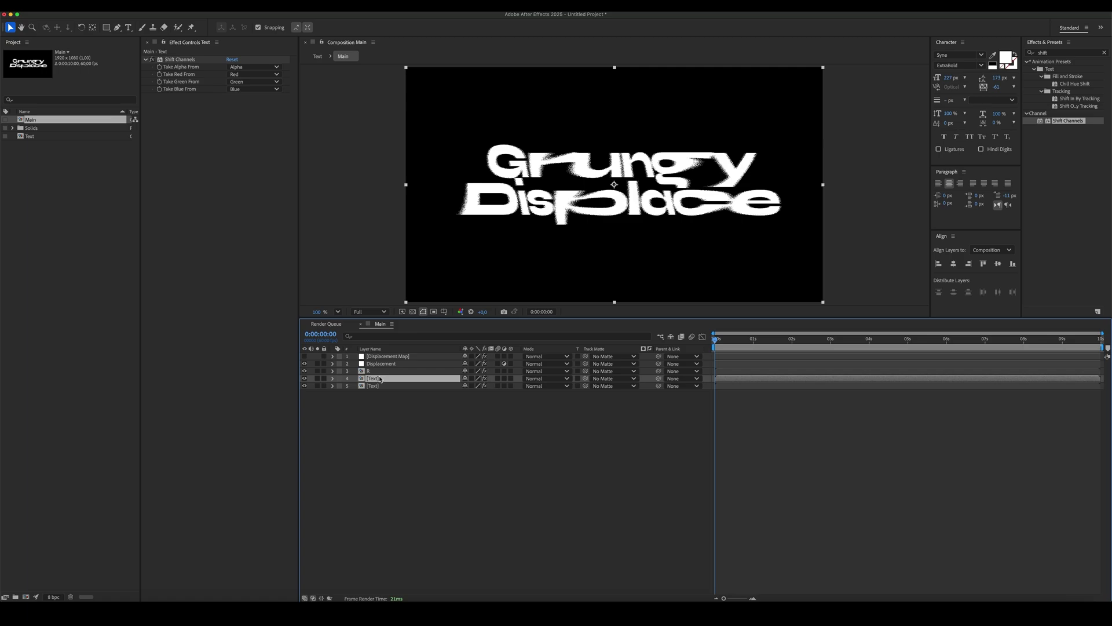
pyautogui.press('Return')
pyautogui.write('G')
pyautogui.press('Return')
pyautogui.click(379, 386)
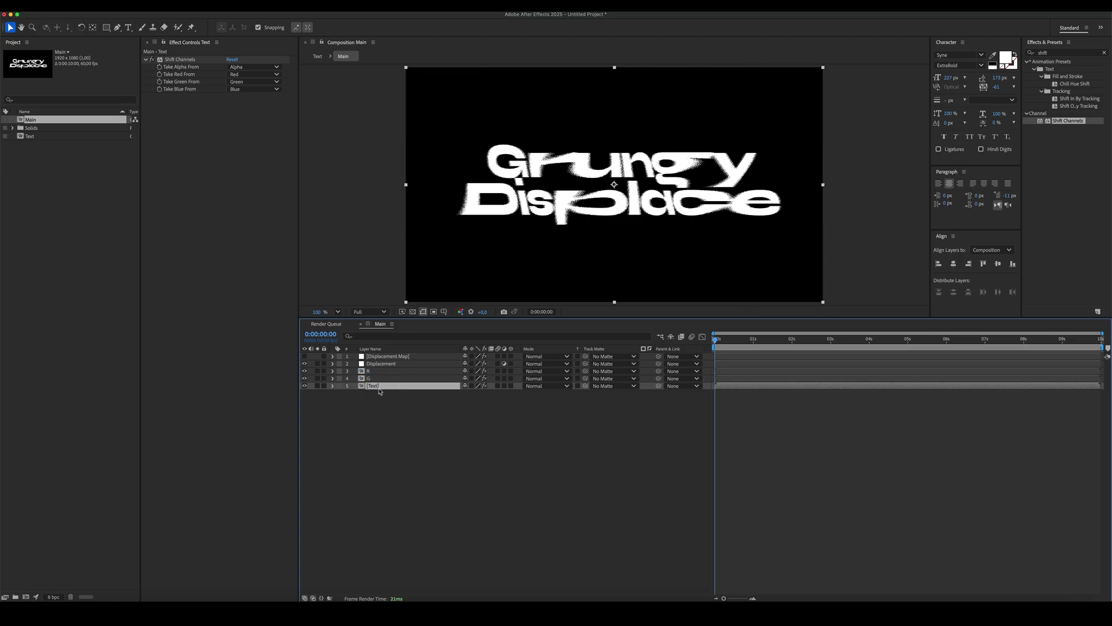
pyautogui.press('Return')
pyautogui.write('B')
pyautogui.press('Return')
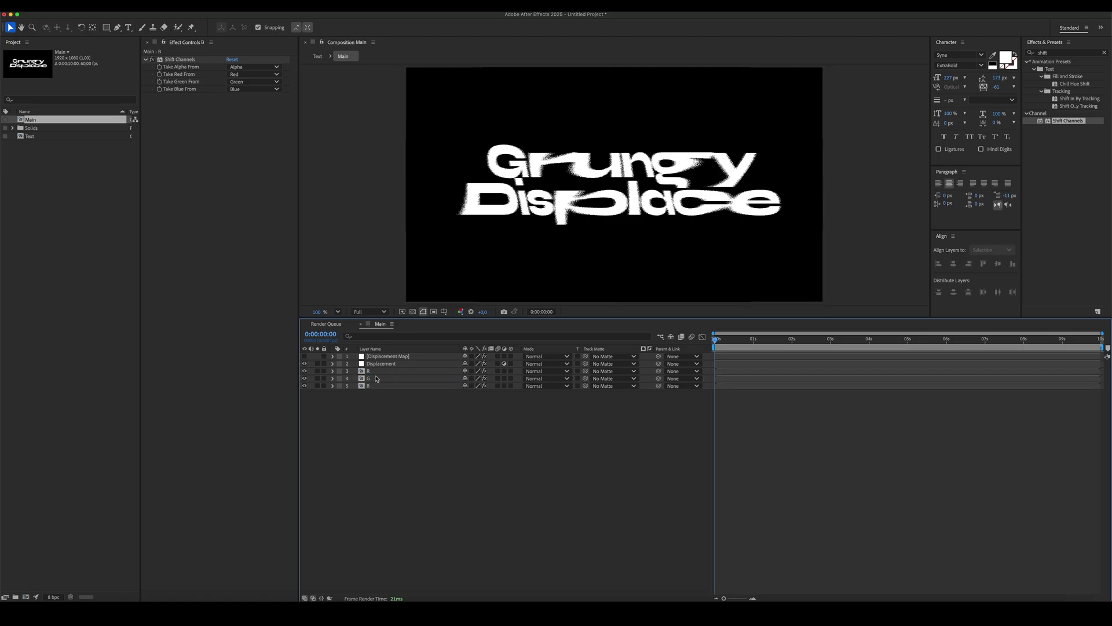
# In R's Shift Channels, set Take Green and Take Blue to Full Off
pyautogui.click(377, 371)
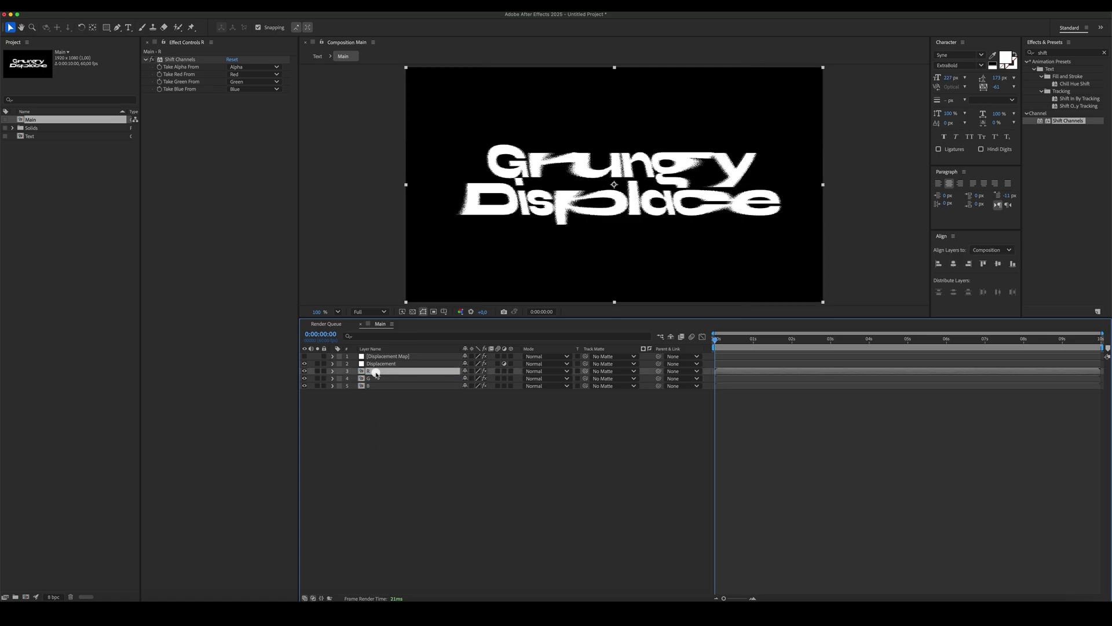
pyautogui.click(240, 82)
pyautogui.click(249, 179)
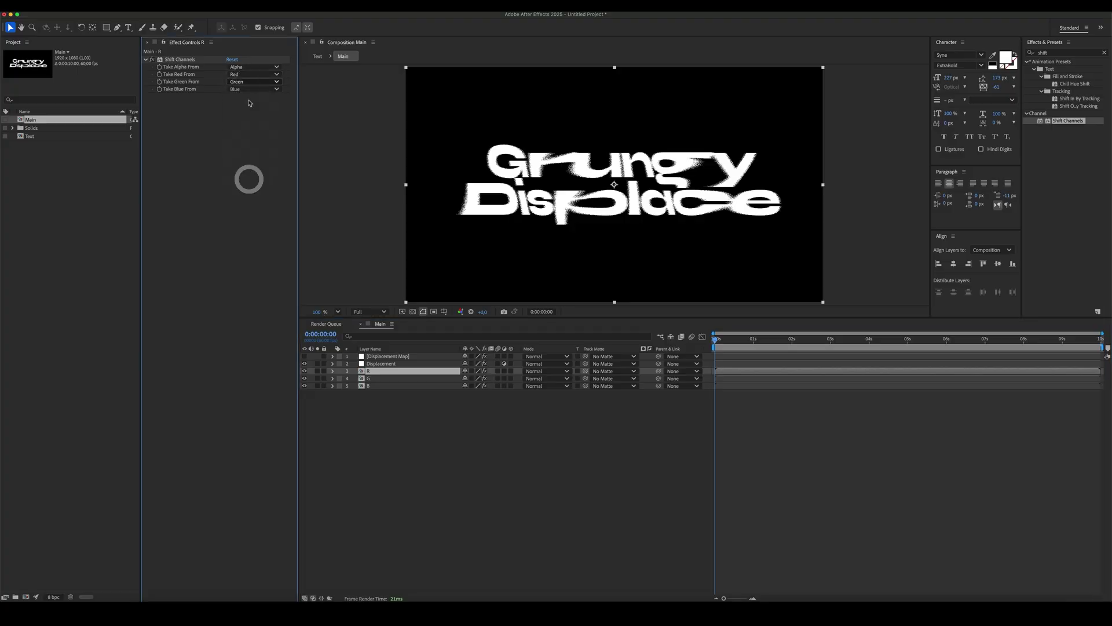
pyautogui.click(249, 90)
pyautogui.click(249, 179)
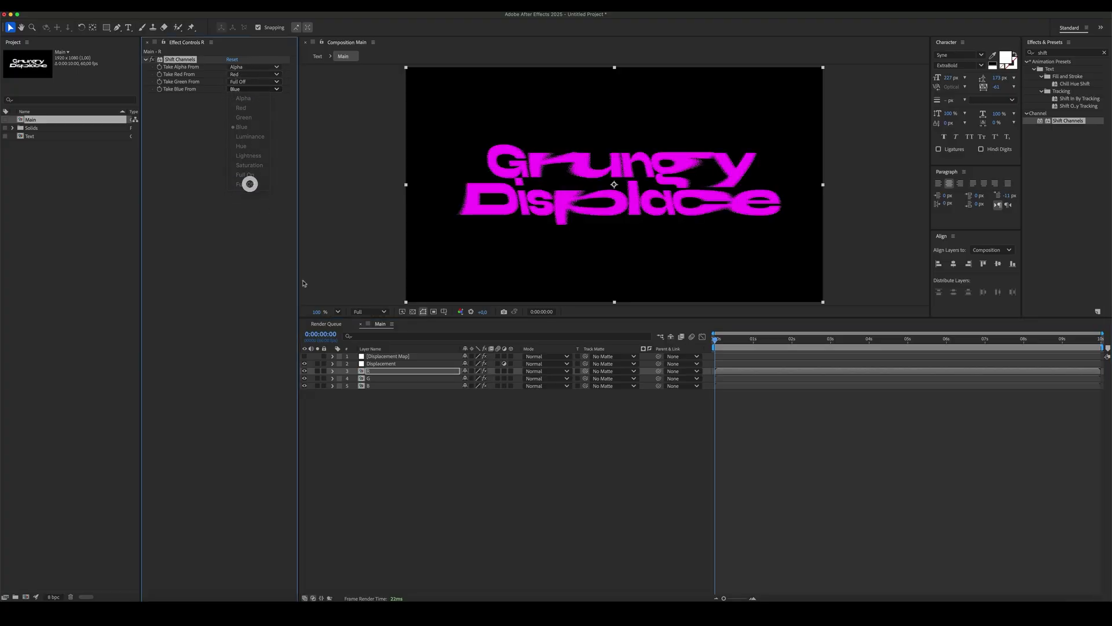
# In G's Shift Channels, set Take Red and Take Blue to Full Off
pyautogui.click(369, 379)
pyautogui.click(249, 75)
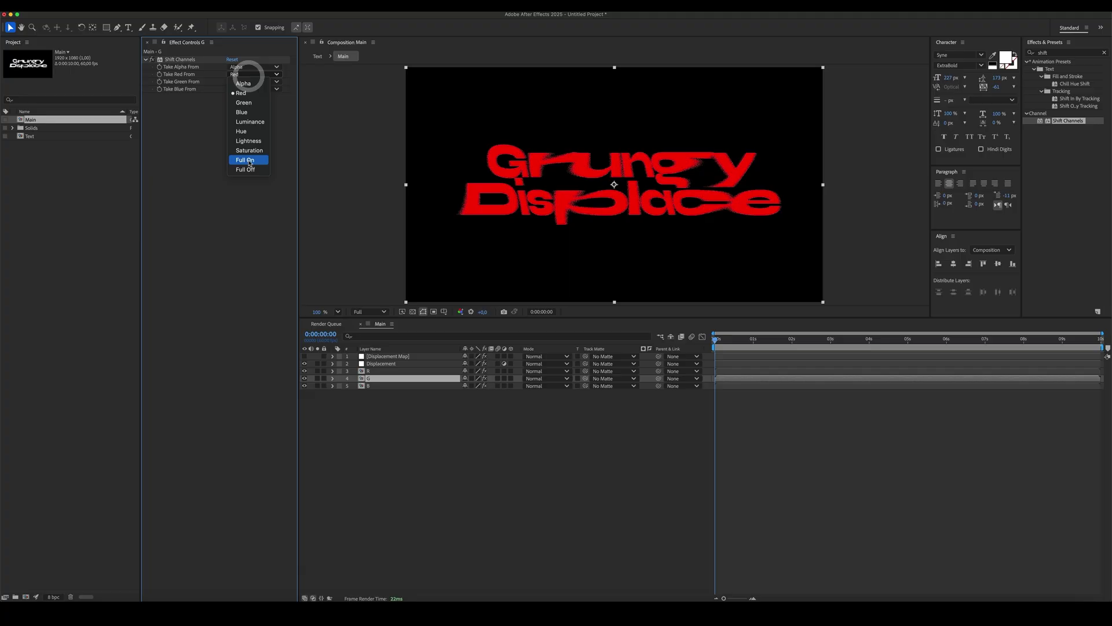
pyautogui.click(249, 170)
pyautogui.click(245, 90)
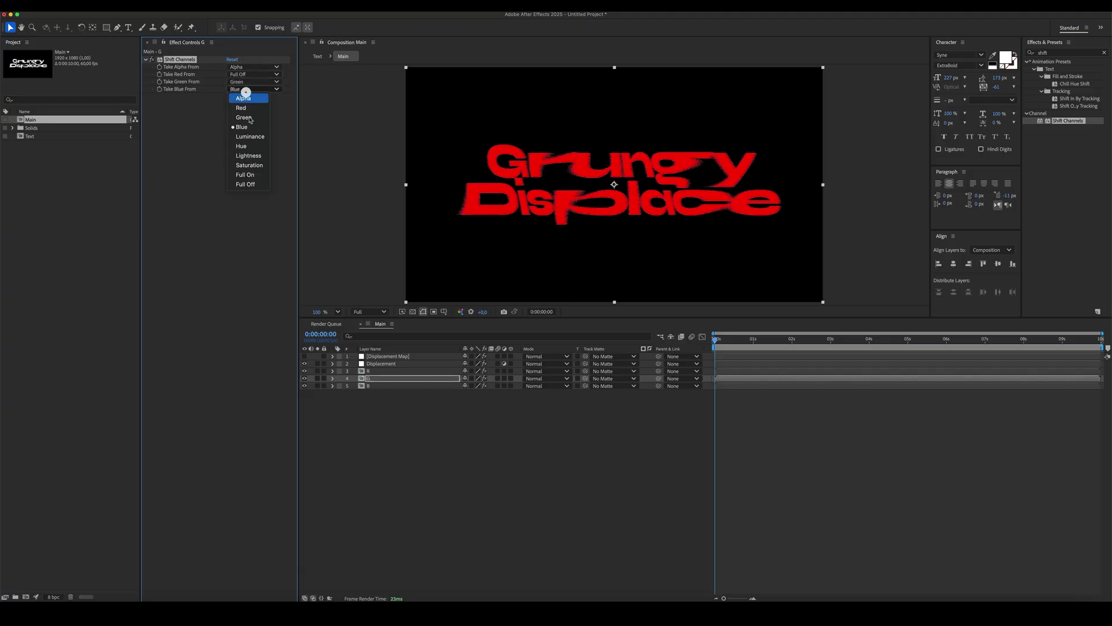
pyautogui.click(245, 184)
# In B's Shift Channels, set Take Red and Take Green to Full Off
pyautogui.click(368, 385)
pyautogui.click(268, 74)
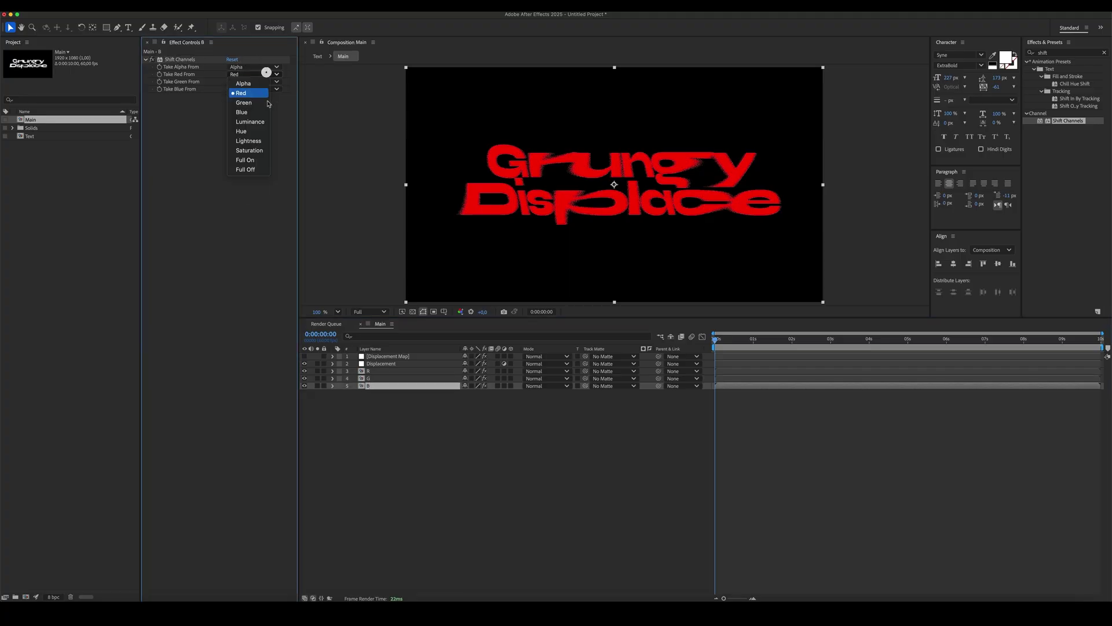
pyautogui.click(249, 169)
pyautogui.click(254, 83)
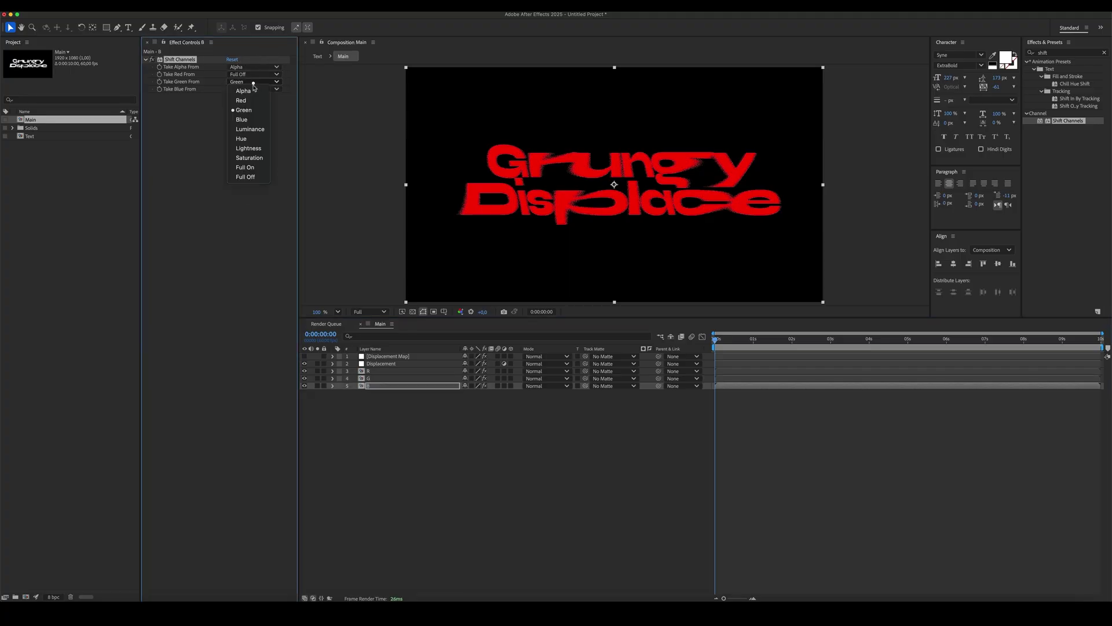
pyautogui.click(245, 177)
pyautogui.click(376, 372)
pyautogui.keyDown('shift'); pyautogui.click(374, 386); pyautogui.keyUp('shift')
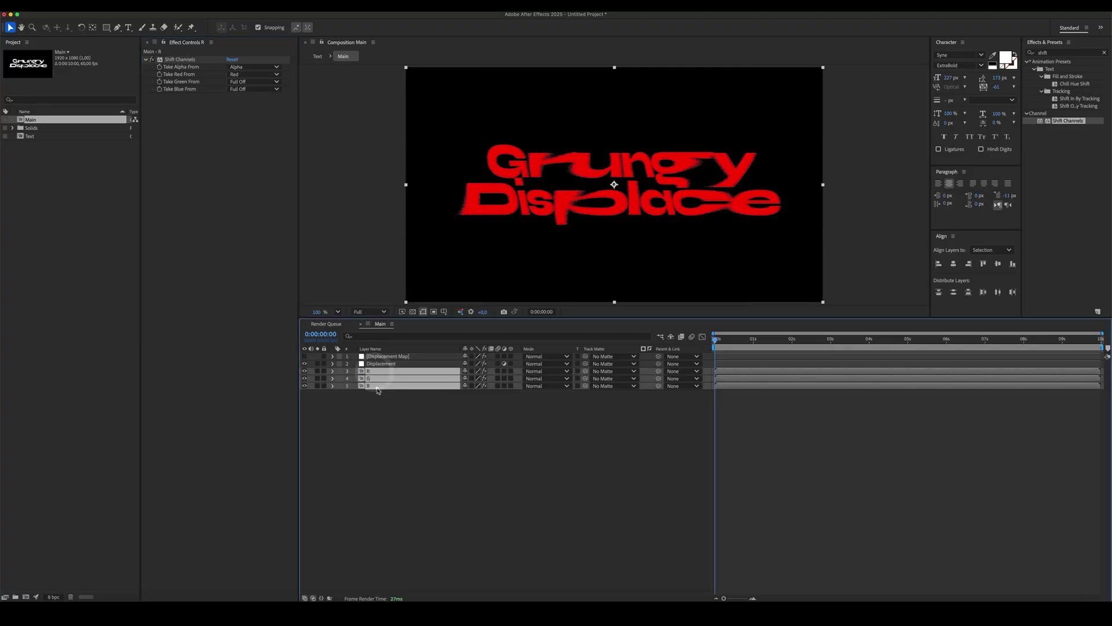
# Set R, G and B to Add blending, nudging R left and B right
pyautogui.click(534, 378)
pyautogui.click(537, 302)
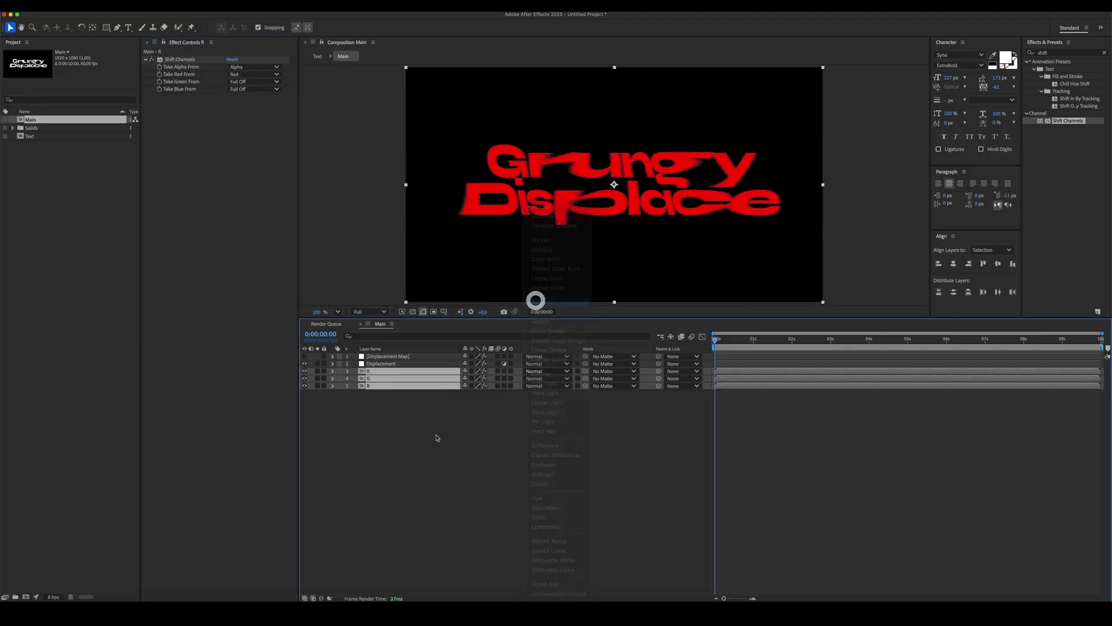
pyautogui.click(429, 447)
pyautogui.click(383, 374)
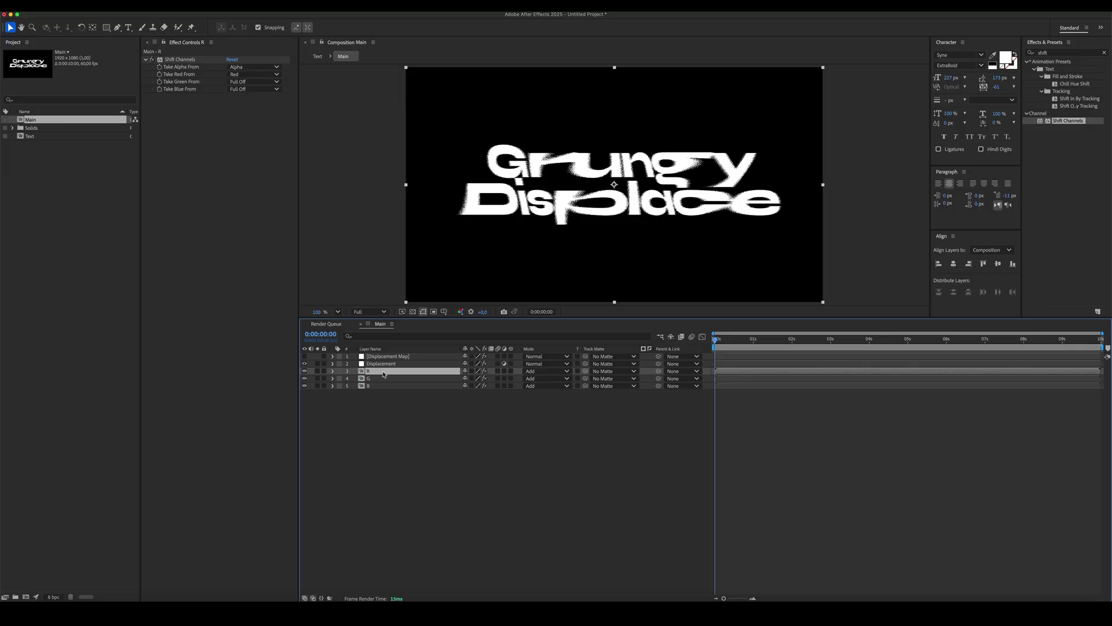
pyautogui.hotkey('shift', 'Left')
pyautogui.hotkey('shift', 'Left')
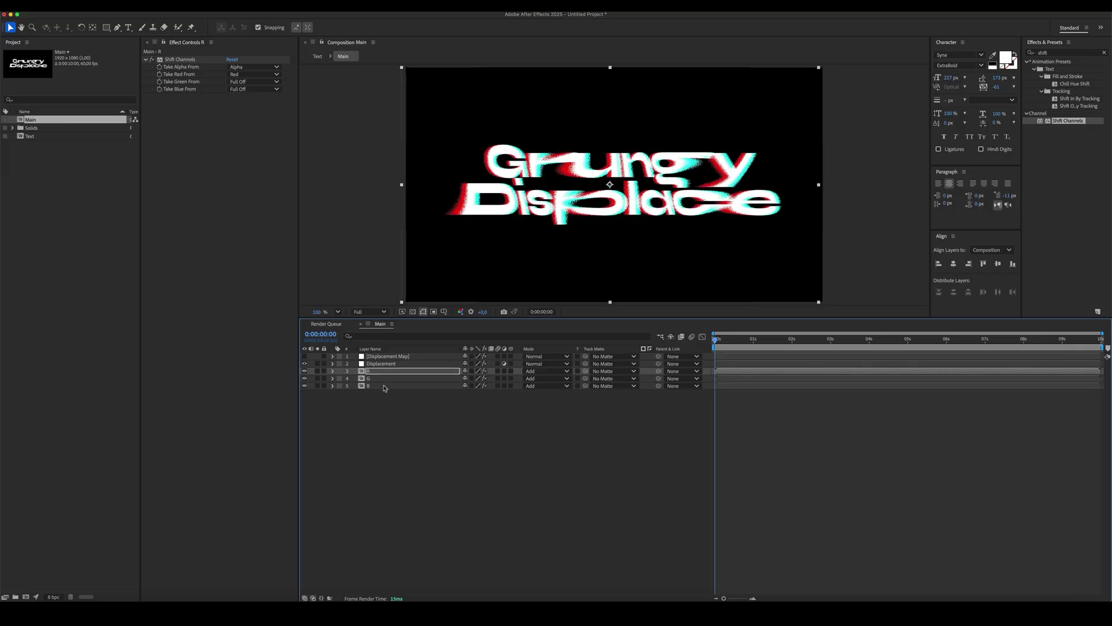
pyautogui.click(384, 387)
pyautogui.hotkey('shift', 'Right')
pyautogui.hotkey('shift', 'Right')
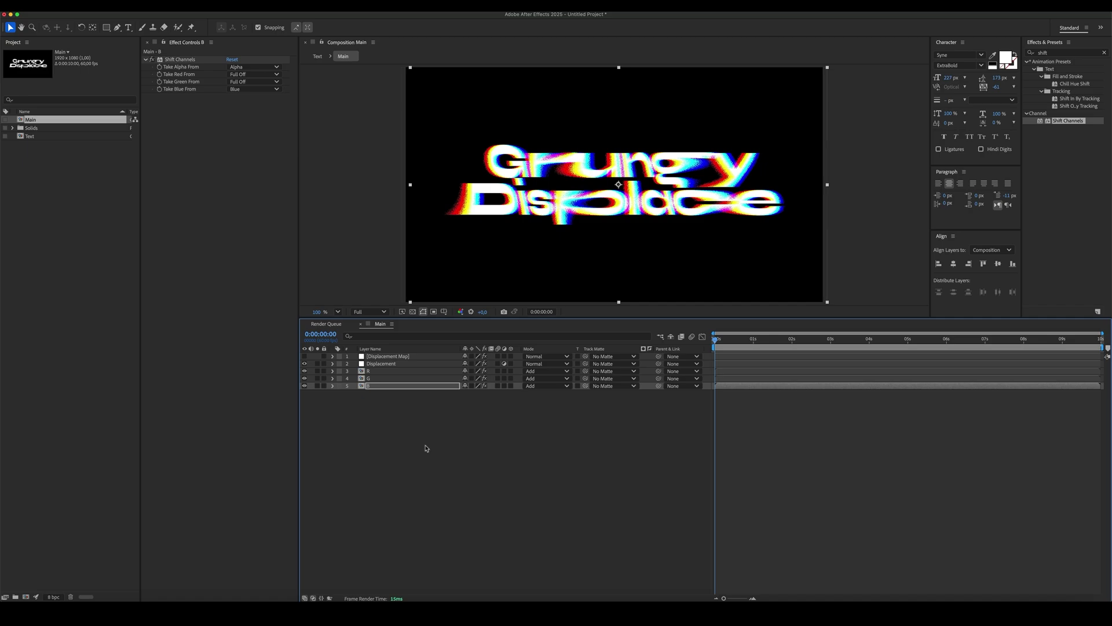
# Pre-compose all five layers into a composition named Displacement
pyautogui.moveTo(426, 448); pyautogui.dragTo(381, 351)
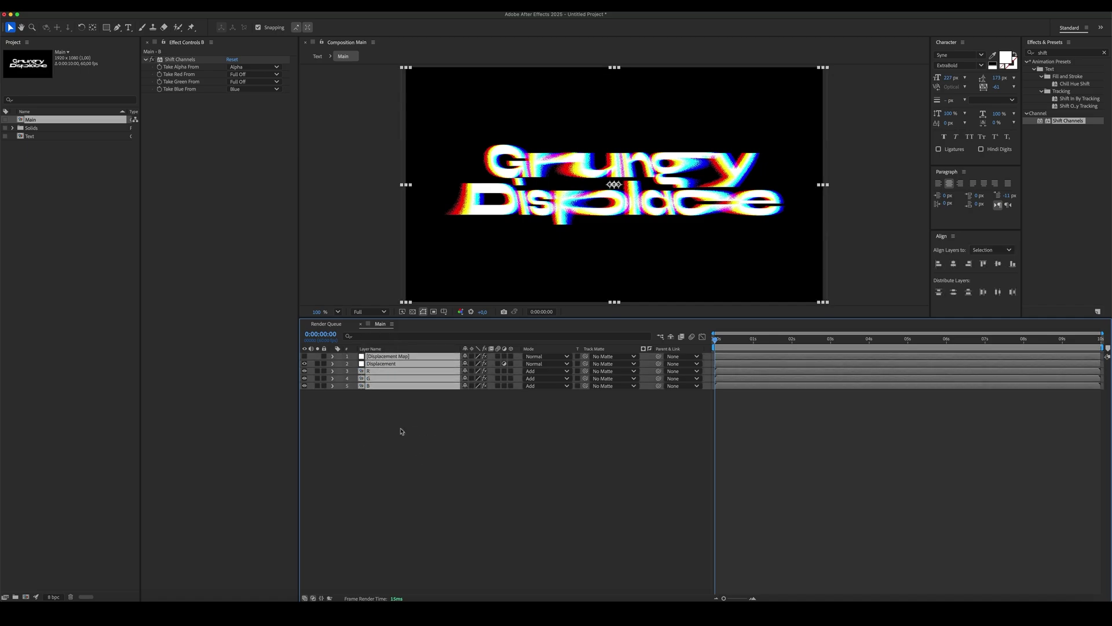
pyautogui.press('super+shift+c')
pyautogui.write('Displacement')
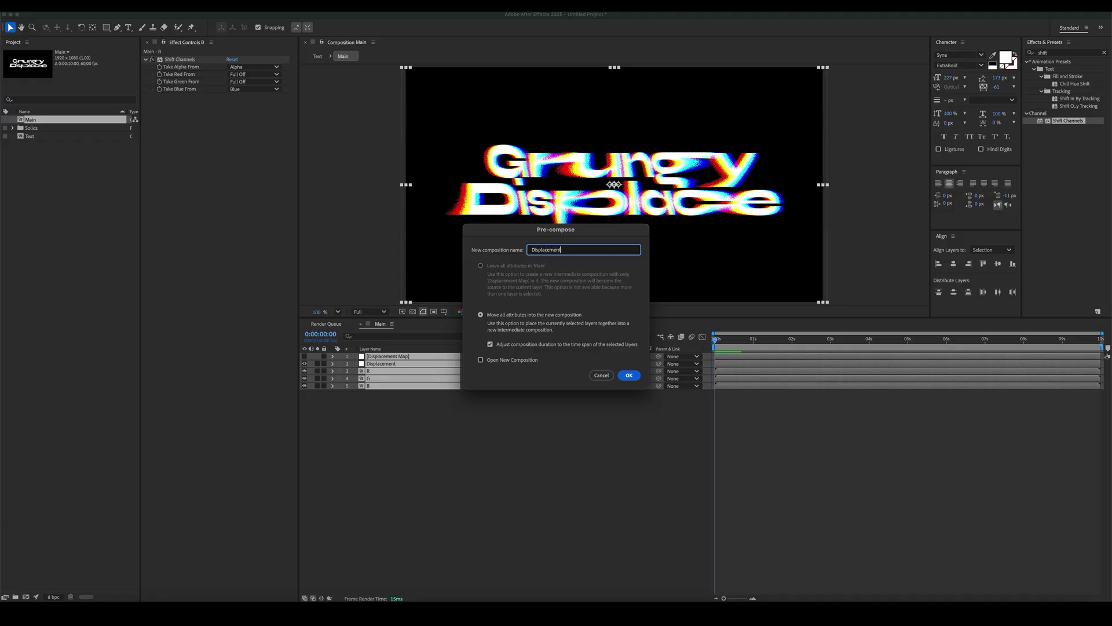
pyautogui.press('Return')
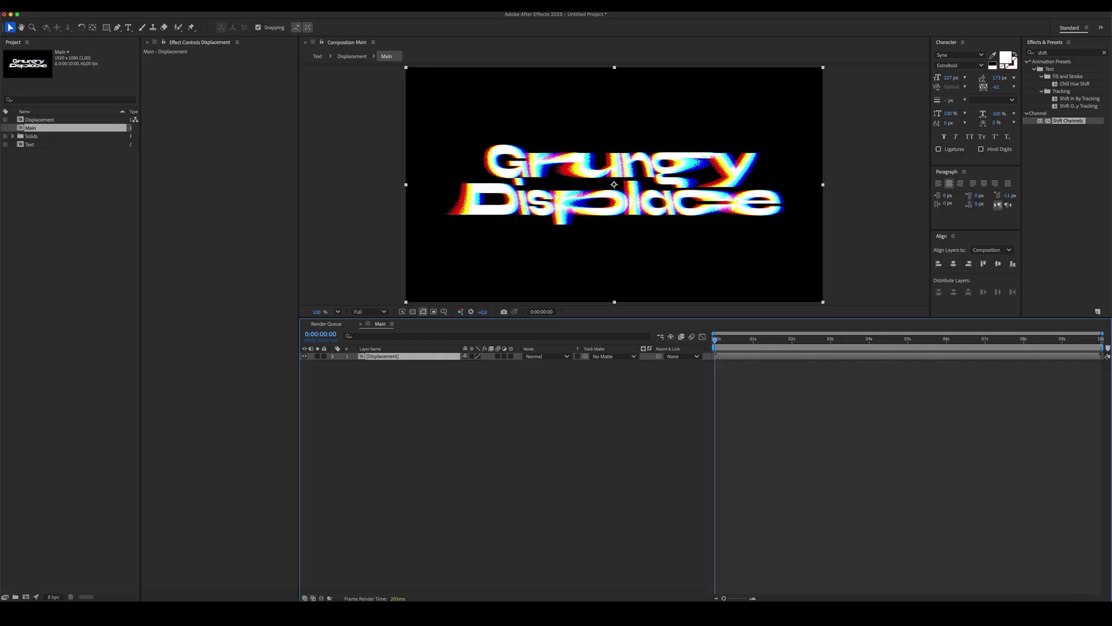
# Create a full-frame rectangle shape layer and move it beneath Displacement
pyautogui.click(434, 466)
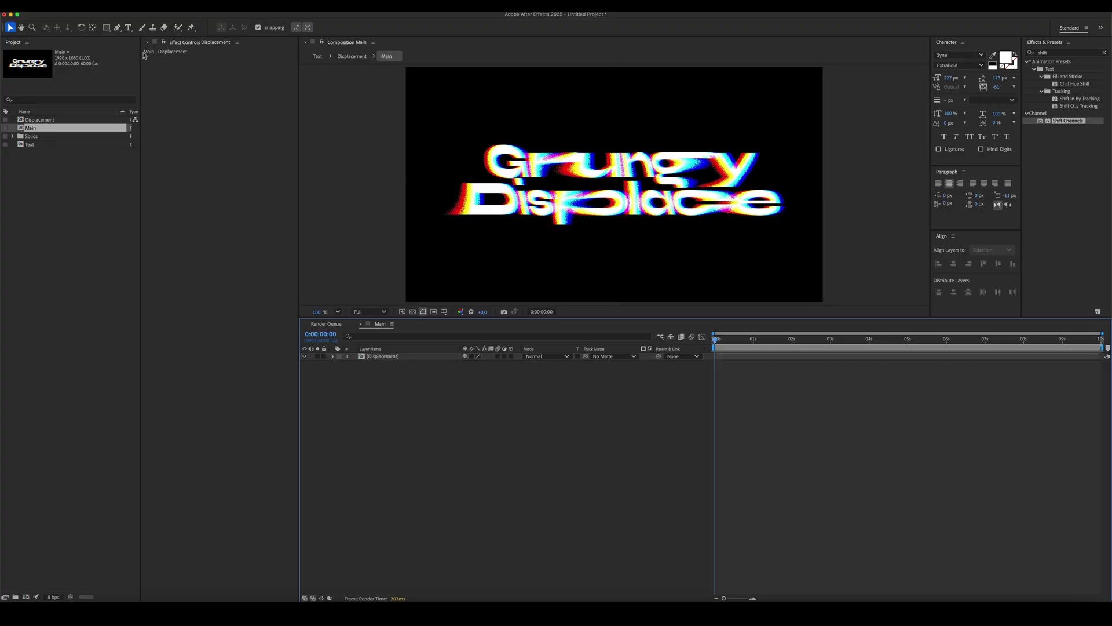
pyautogui.click(106, 27)
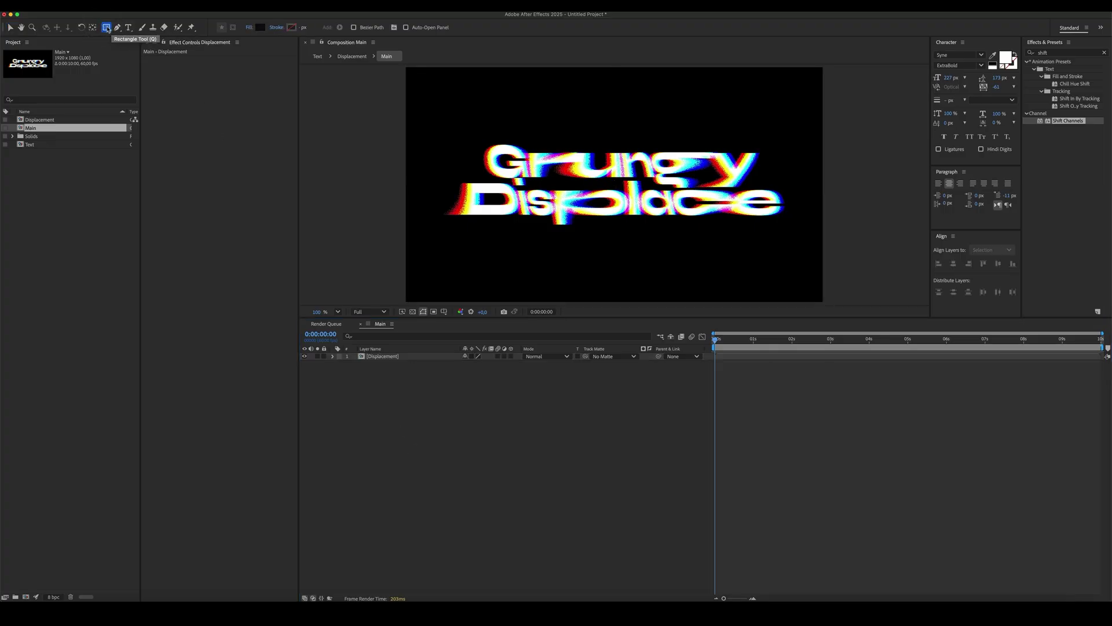
pyautogui.doubleClick(107, 28)
pyautogui.press('v')
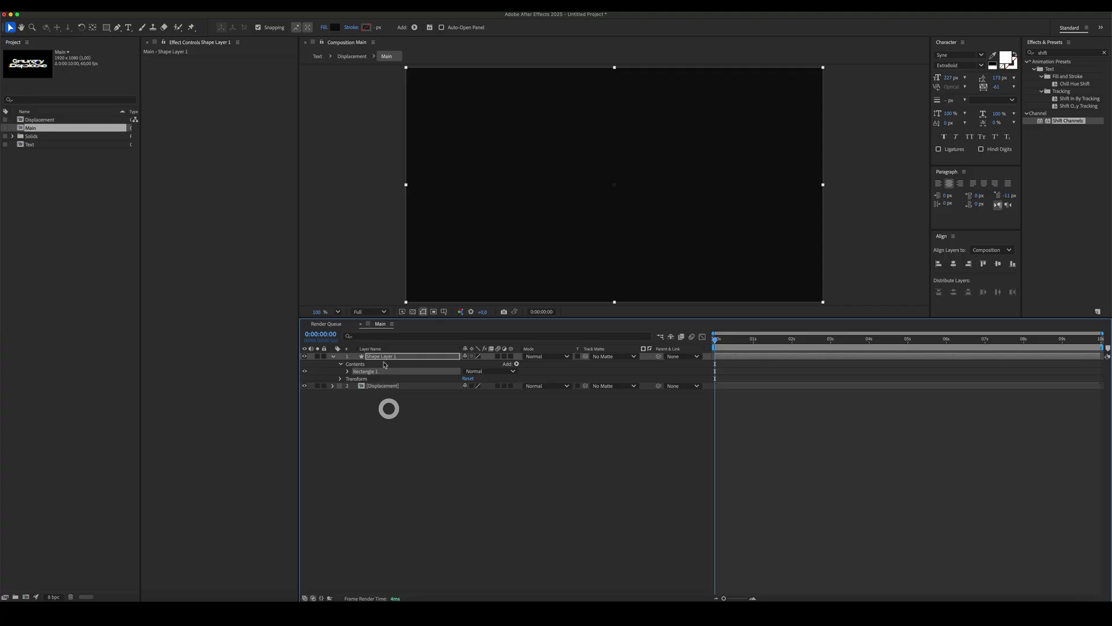
pyautogui.moveTo(385, 364); pyautogui.dragTo(398, 413)
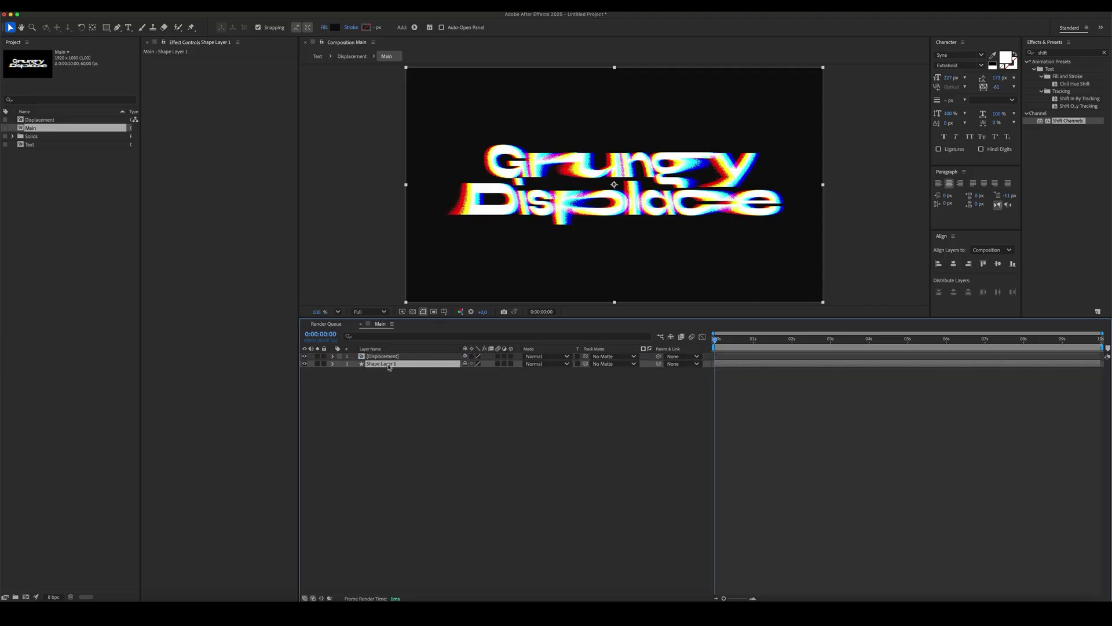
# Rename the rectangle layer BG and set its fill to dark grey #141414
pyautogui.press('Return')
pyautogui.write('BG')
pyautogui.press('Return')
pyautogui.click(335, 28)
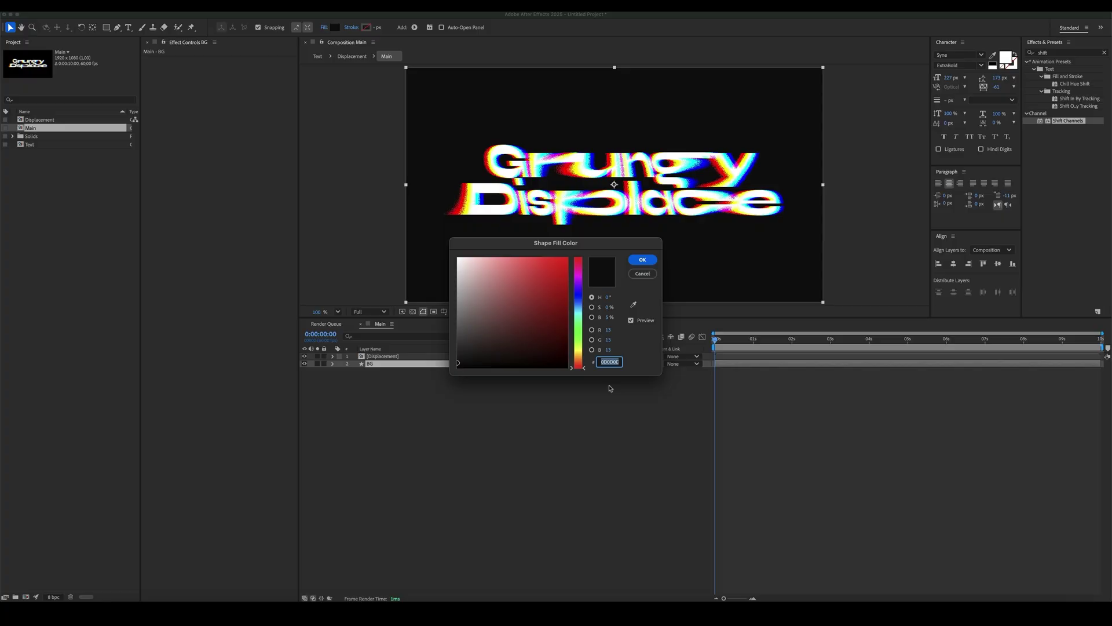
pyautogui.click(607, 318)
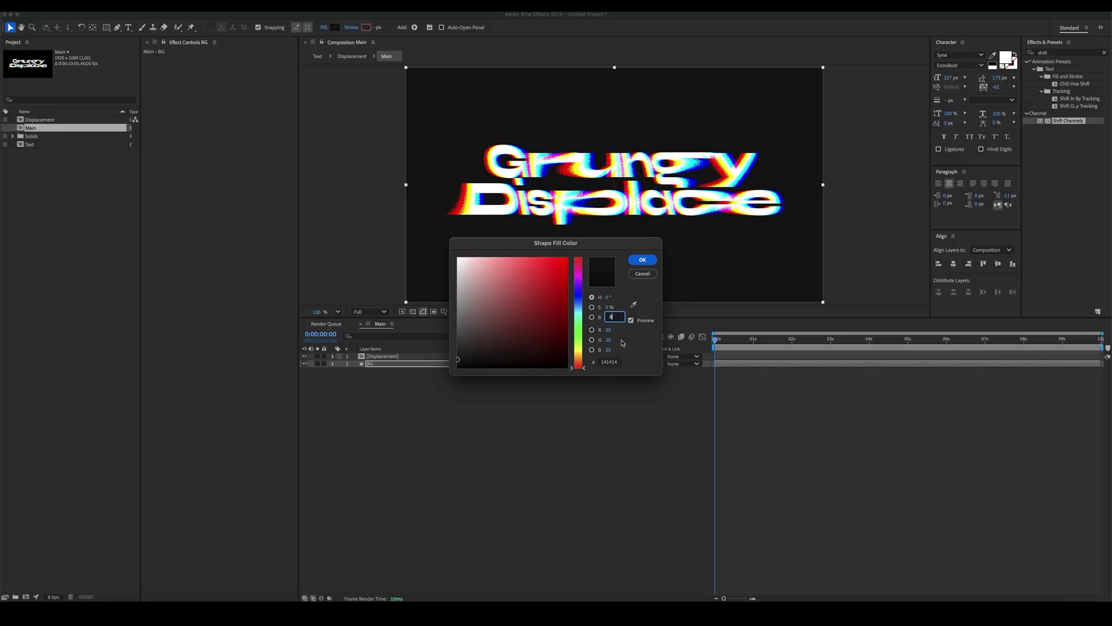
pyautogui.click(640, 259)
# Add a new adjustment layer named Effects
pyautogui.click(524, 416)
pyautogui.rightClick(412, 396)
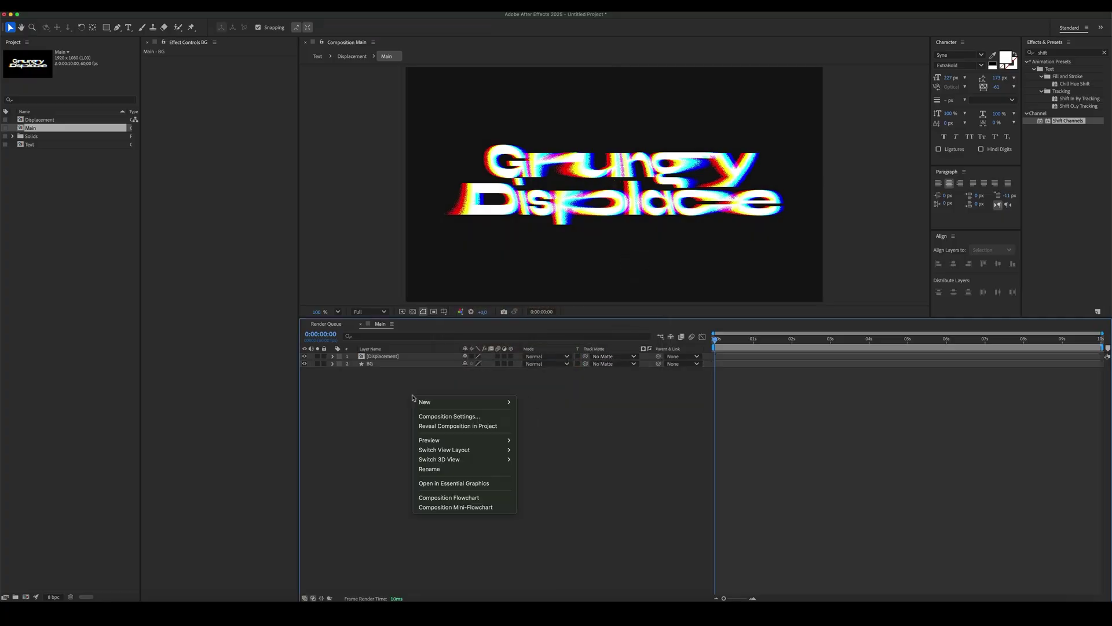
pyautogui.moveTo(441, 401)
pyautogui.click(547, 474)
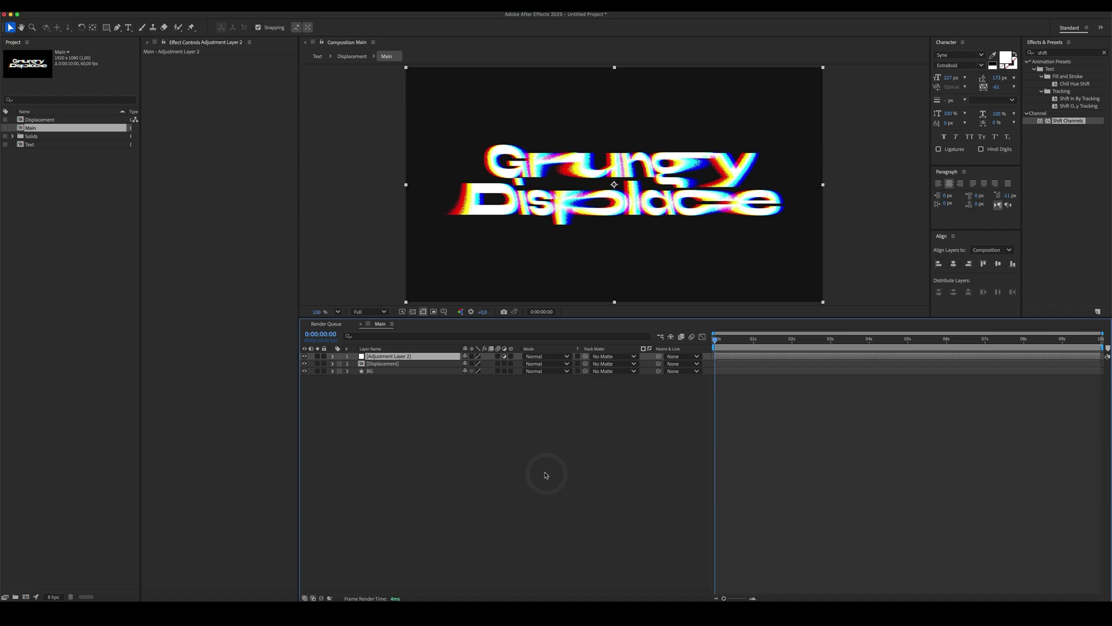
pyautogui.press('Return')
pyautogui.write('Effects')
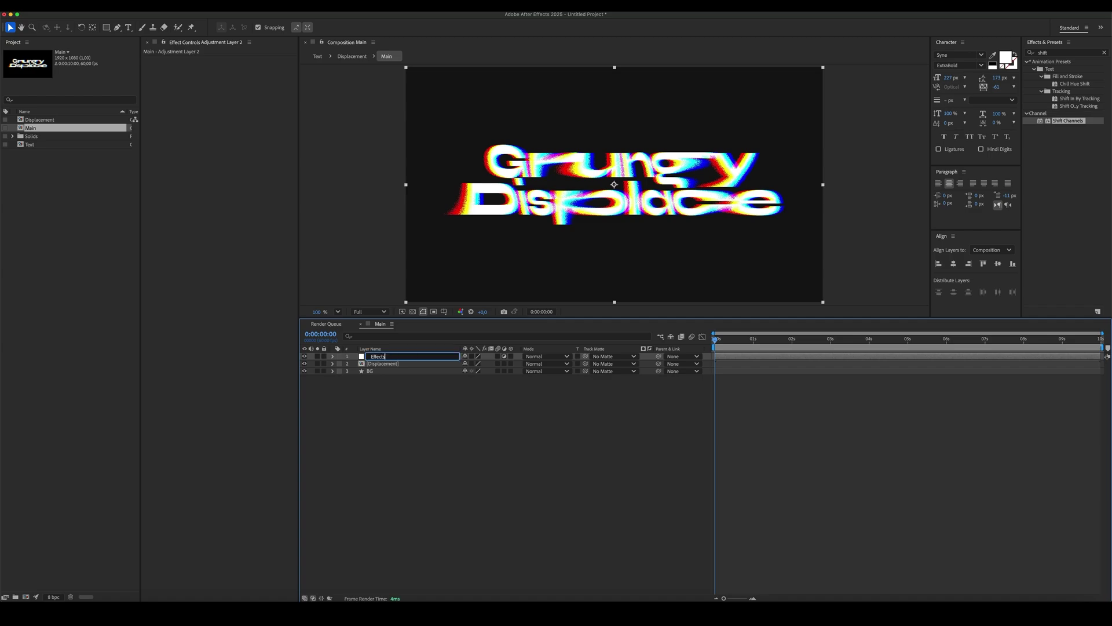
pyautogui.press('Return')
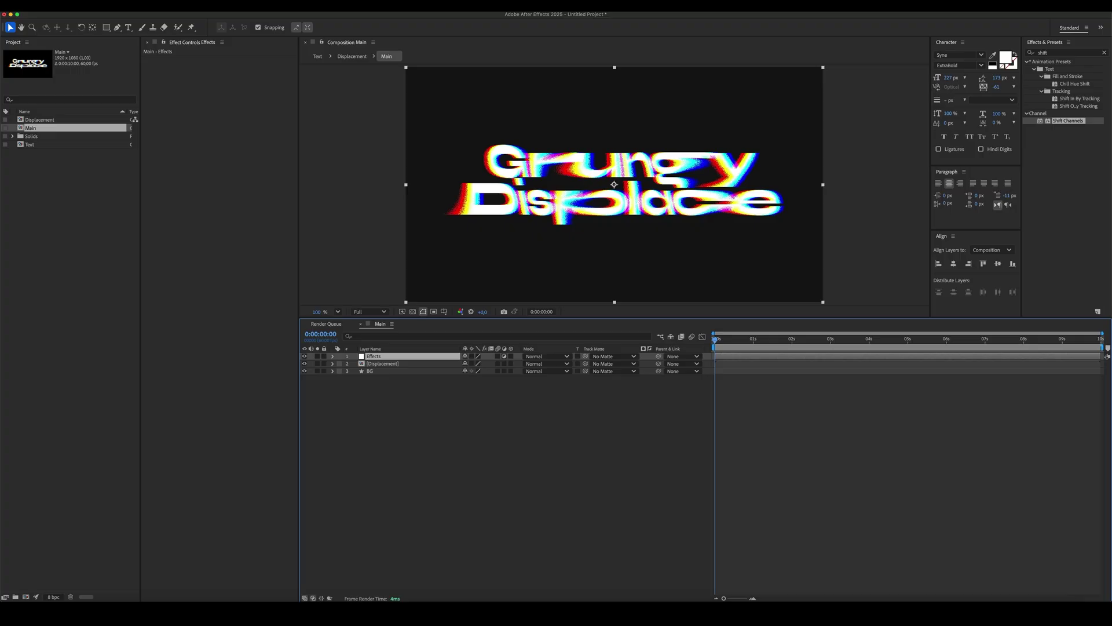
# Apply Turbulent Displace to Effects with Amount 70, Size 3 and Complexity 5
pyautogui.click(1077, 53)
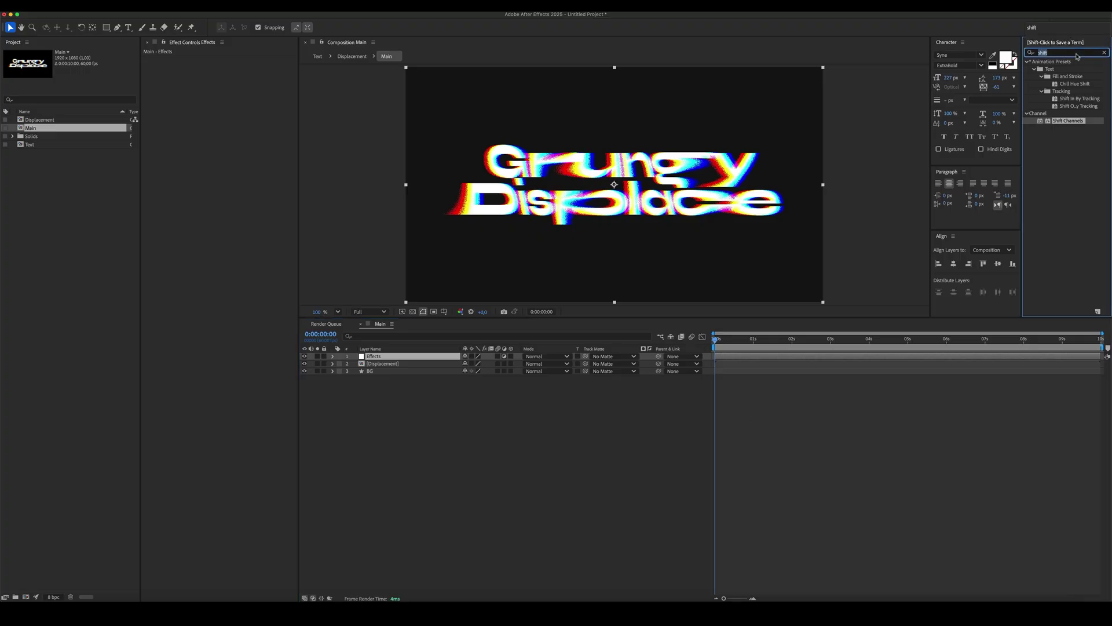
pyautogui.write('turbulent')
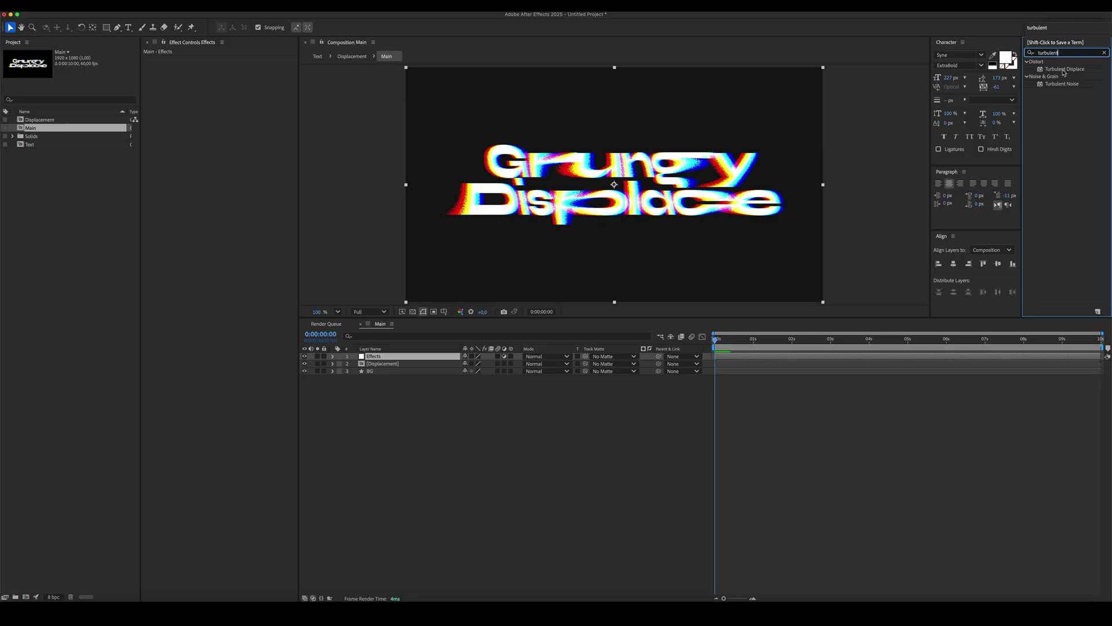
pyautogui.moveTo(1065, 73); pyautogui.dragTo(409, 355)
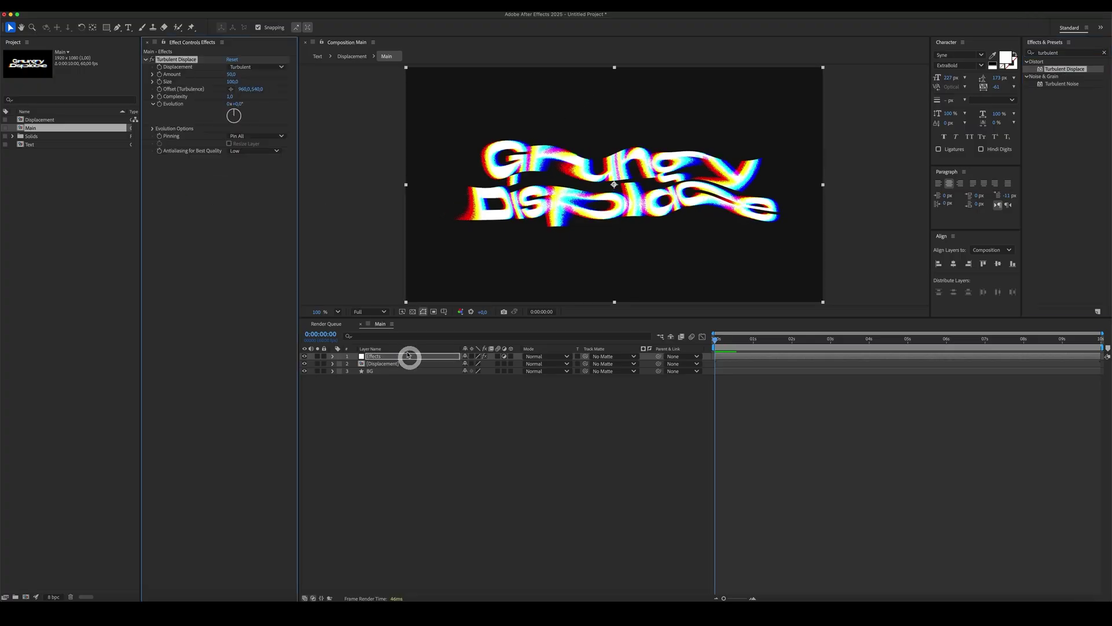
pyautogui.click(231, 74)
pyautogui.write('70')
pyautogui.click(244, 218)
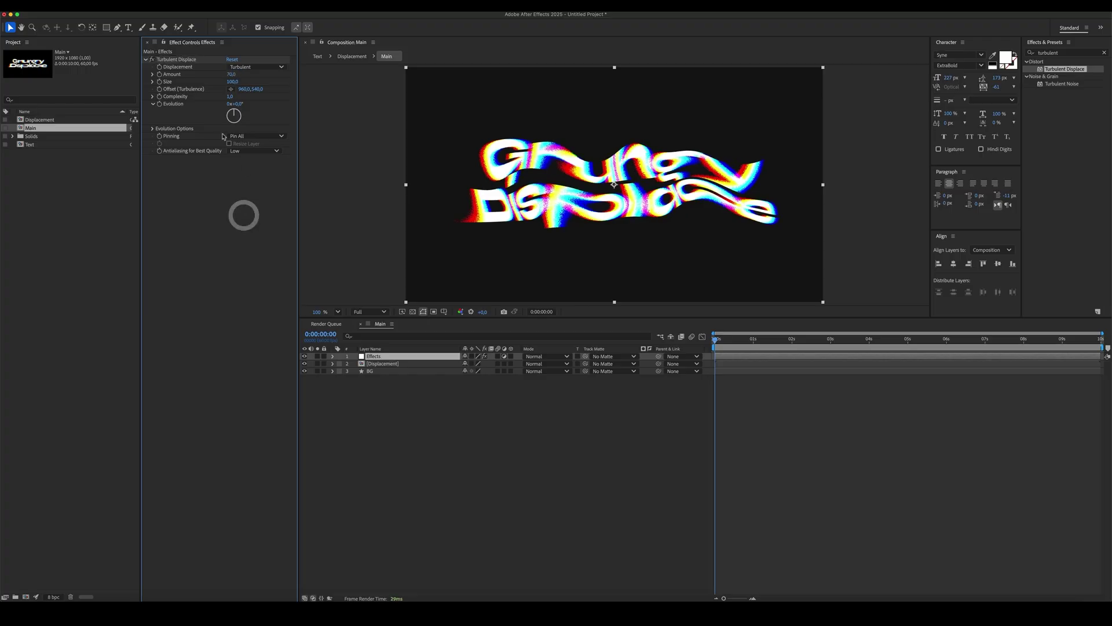
pyautogui.click(231, 82)
pyautogui.write('3')
pyautogui.click(244, 223)
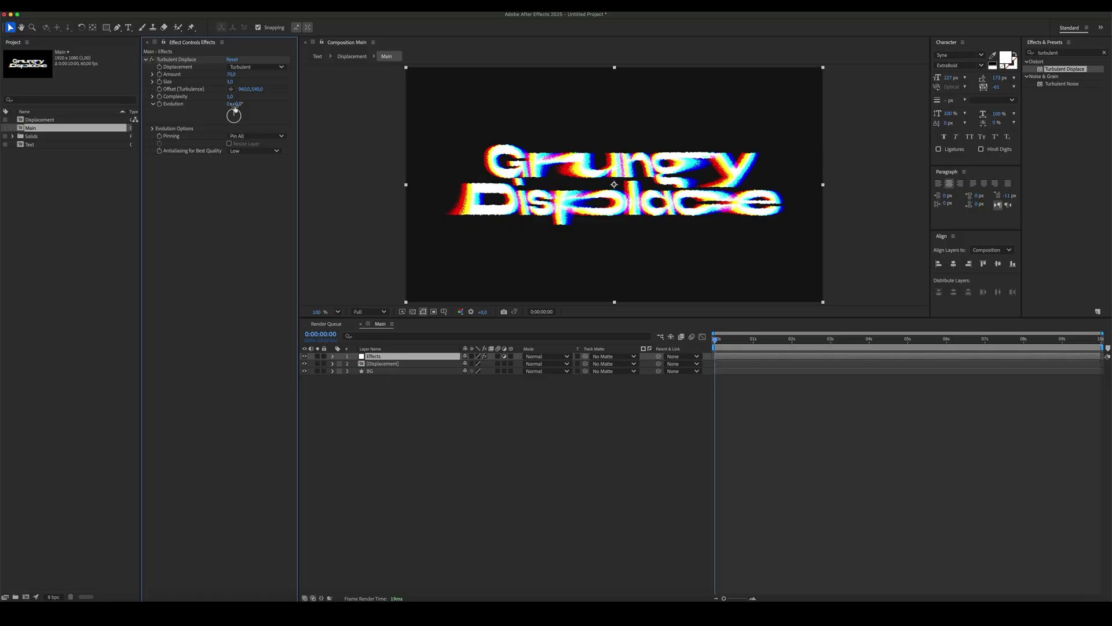
pyautogui.click(232, 97)
pyautogui.write('5')
pyautogui.click(241, 246)
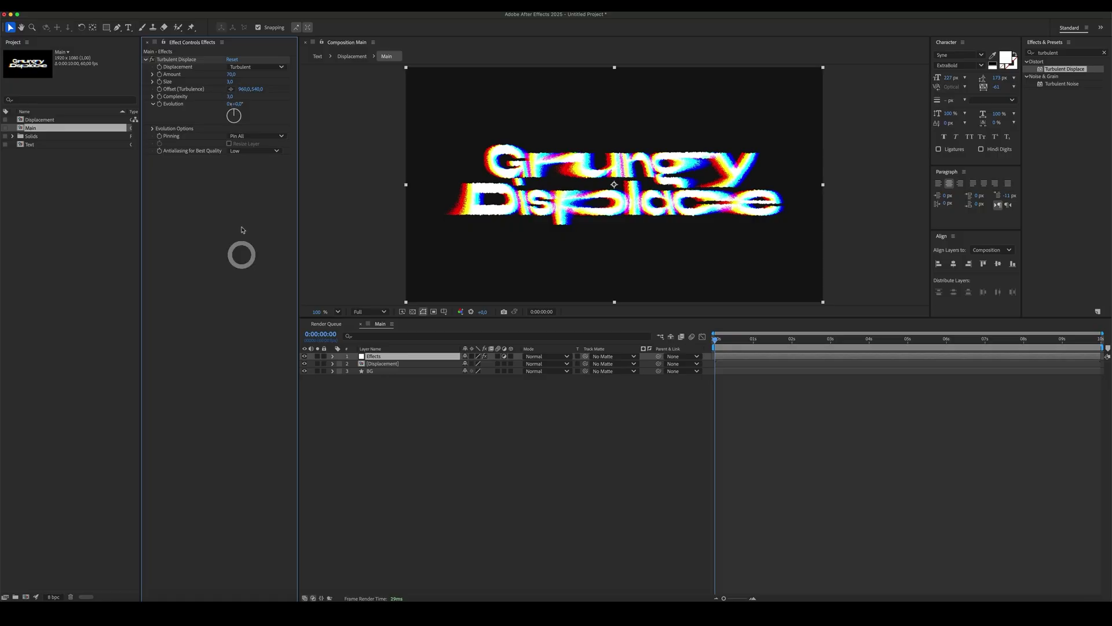
# Refine Turbulent Displace to Size 2 and Amount 50
pyautogui.click(230, 82)
pyautogui.write('2')
pyautogui.click(244, 220)
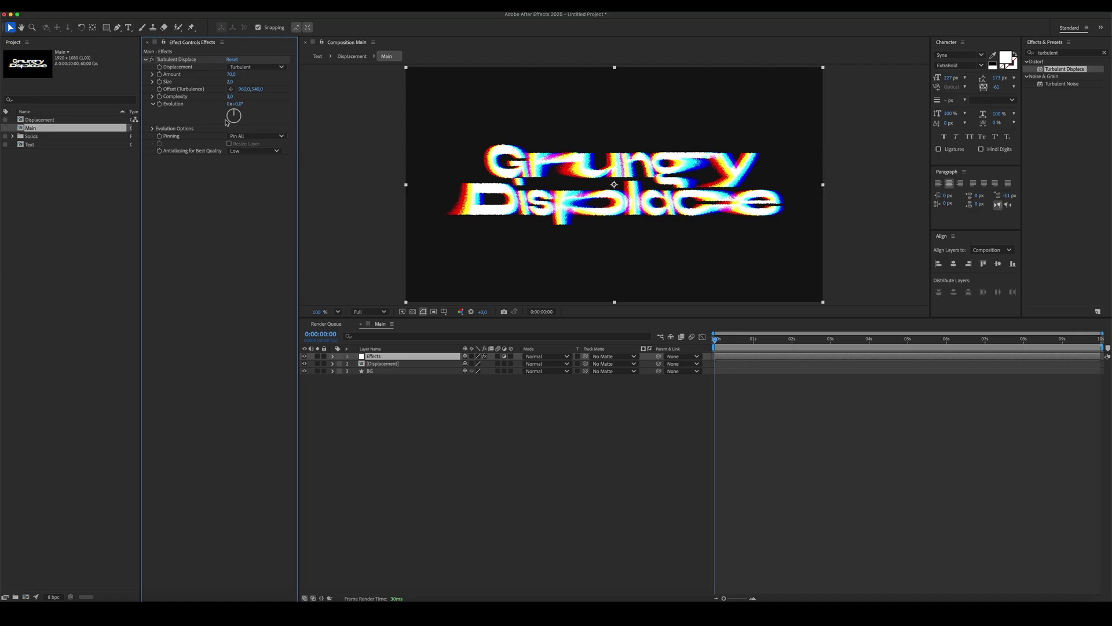
pyautogui.click(230, 74)
pyautogui.write('50')
pyautogui.click(245, 229)
pyautogui.click(1081, 55)
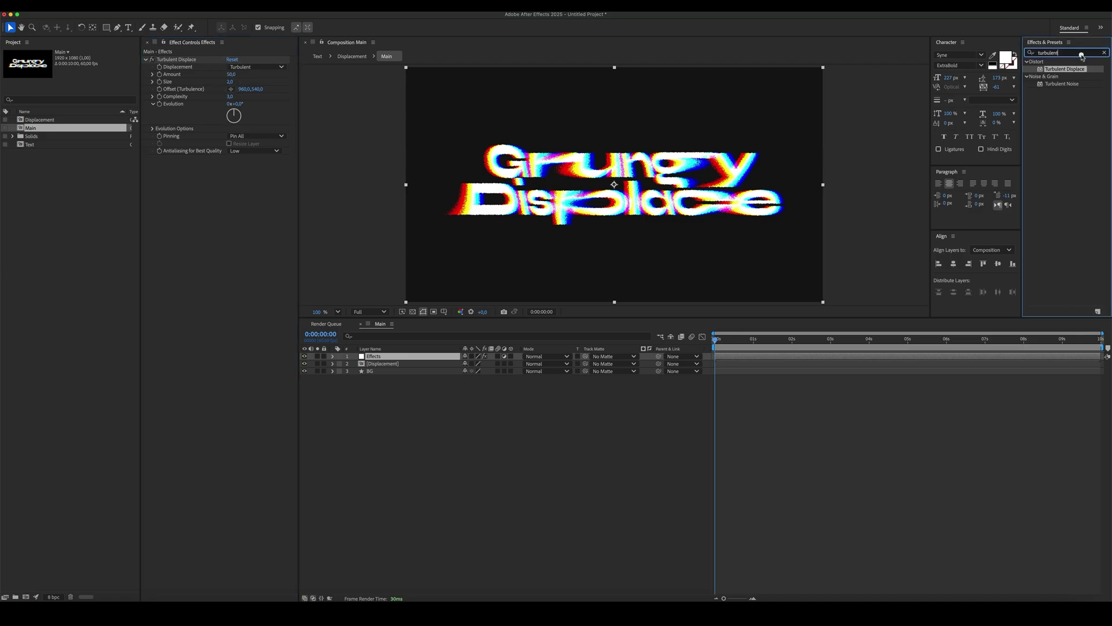
# Apply Noise HLS with Lightness 12% and a random(10000) expression on Noise Phase
pyautogui.write('hls')
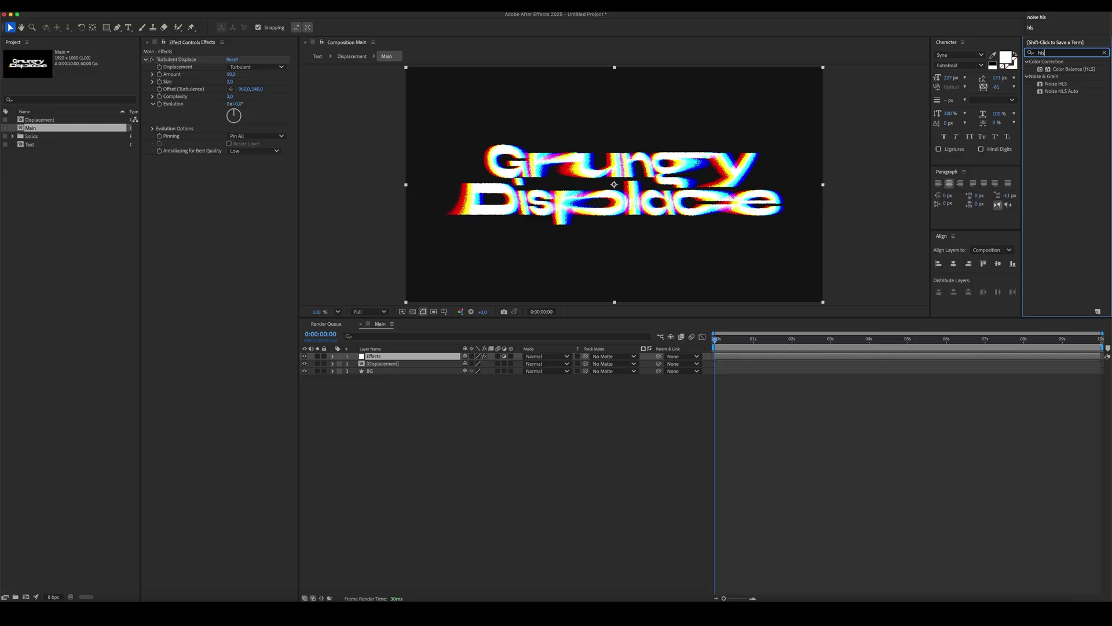
pyautogui.moveTo(1070, 82); pyautogui.dragTo(236, 218)
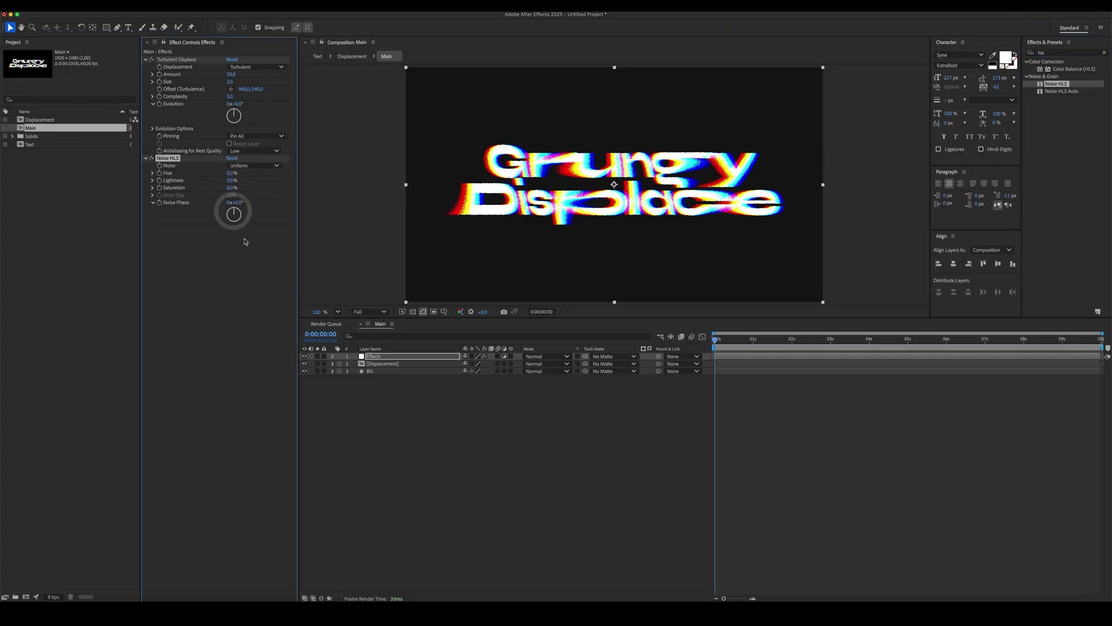
pyautogui.click(232, 181)
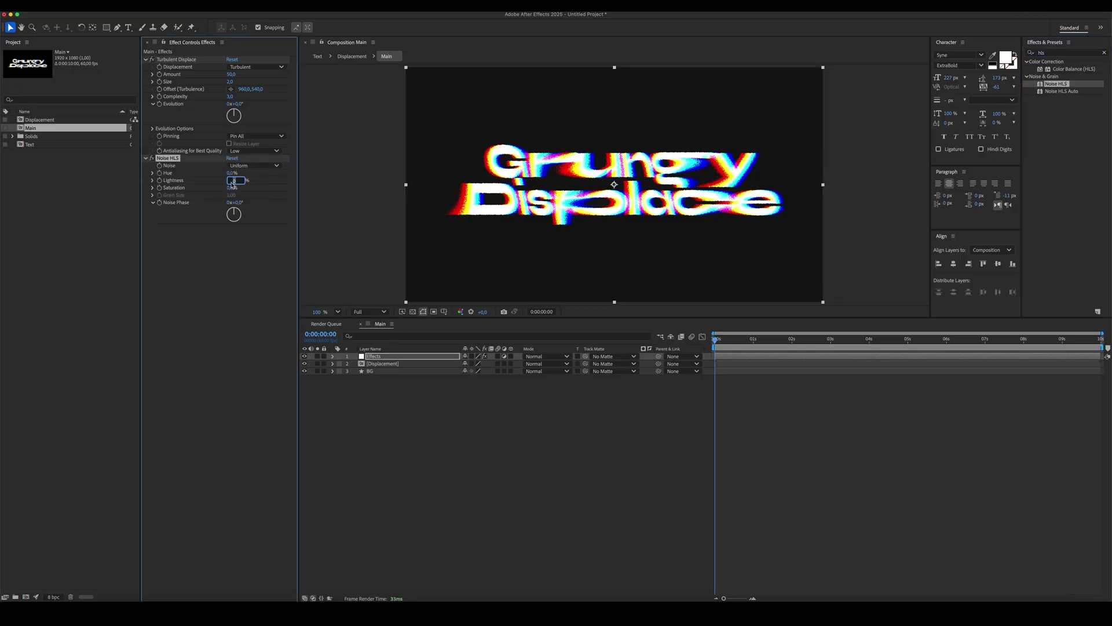
pyautogui.press('Return')
pyautogui.keyDown('alt'); pyautogui.click(157, 203); pyautogui.keyUp('alt')
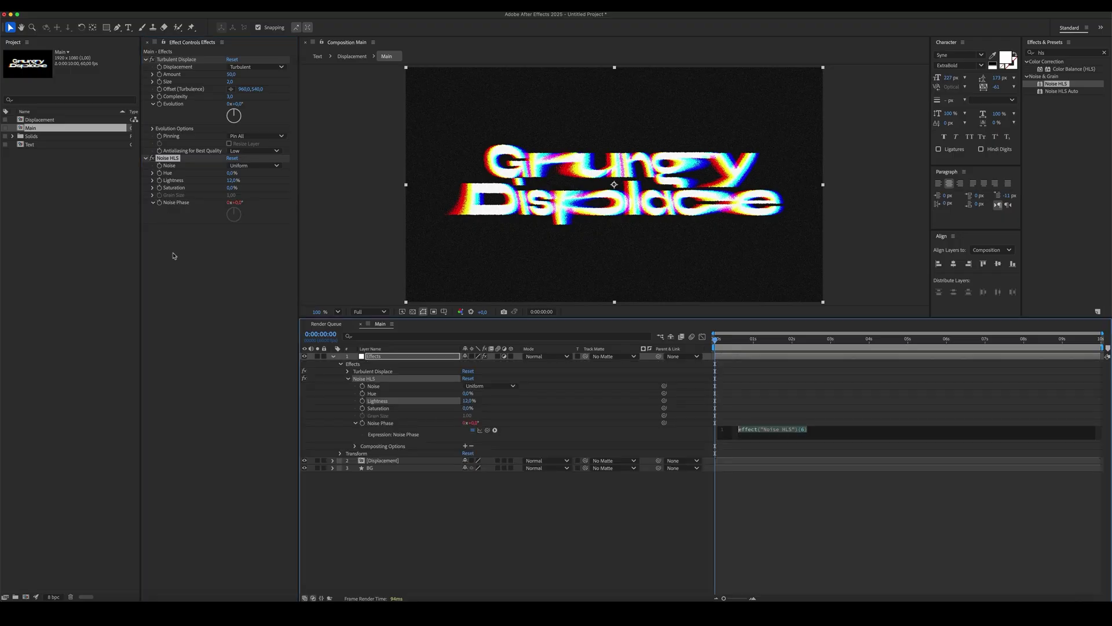
pyautogui.write('rando')
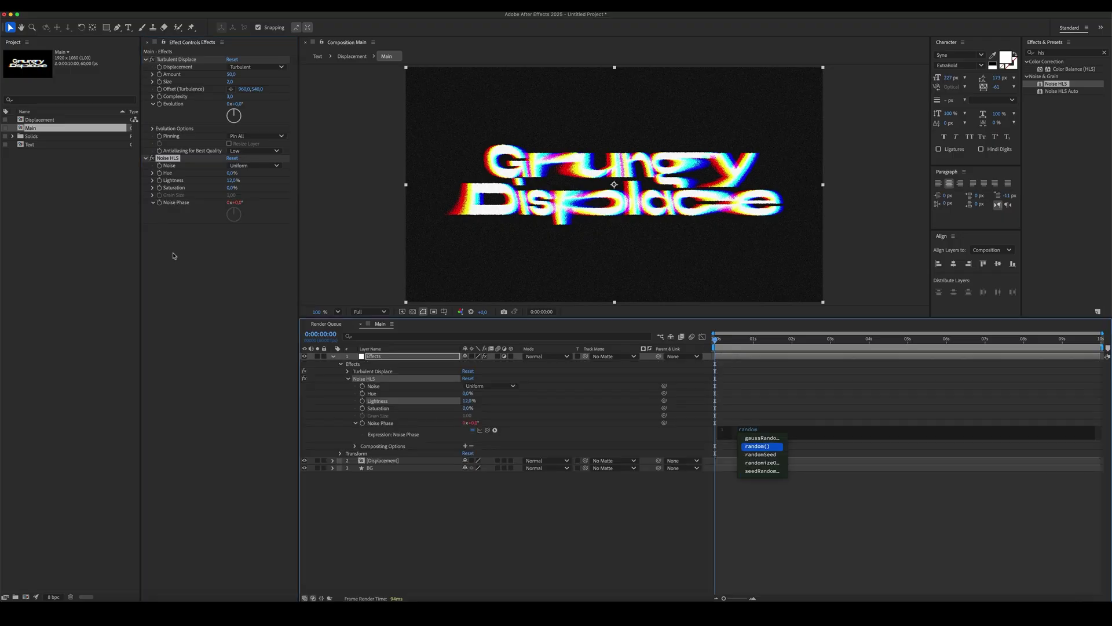
pyautogui.write('m')
pyautogui.press('Return')
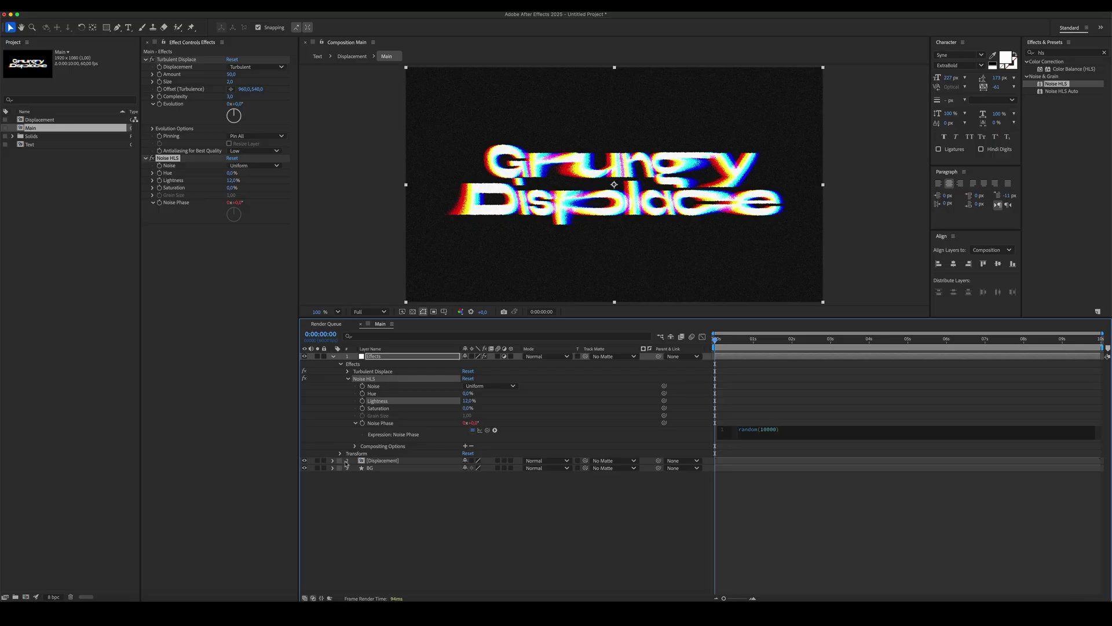
pyautogui.click(416, 532)
# Place the Texturelabs paper texture image at the top of Main and view texturelabs.org
pyautogui.click(333, 356)
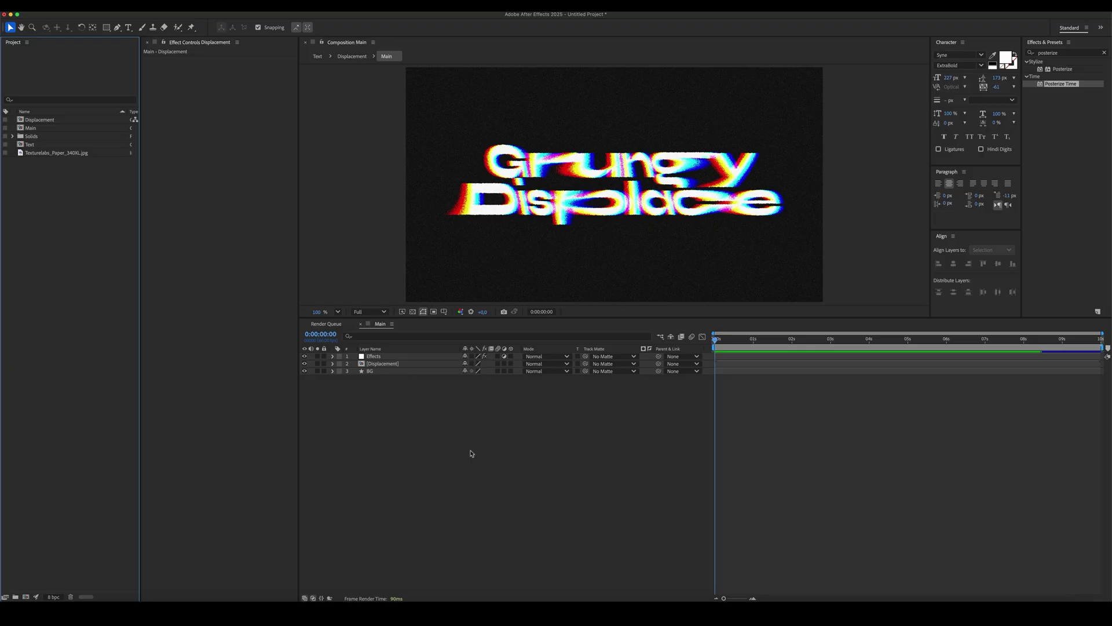
pyautogui.moveTo(64, 154); pyautogui.dragTo(342, 356)
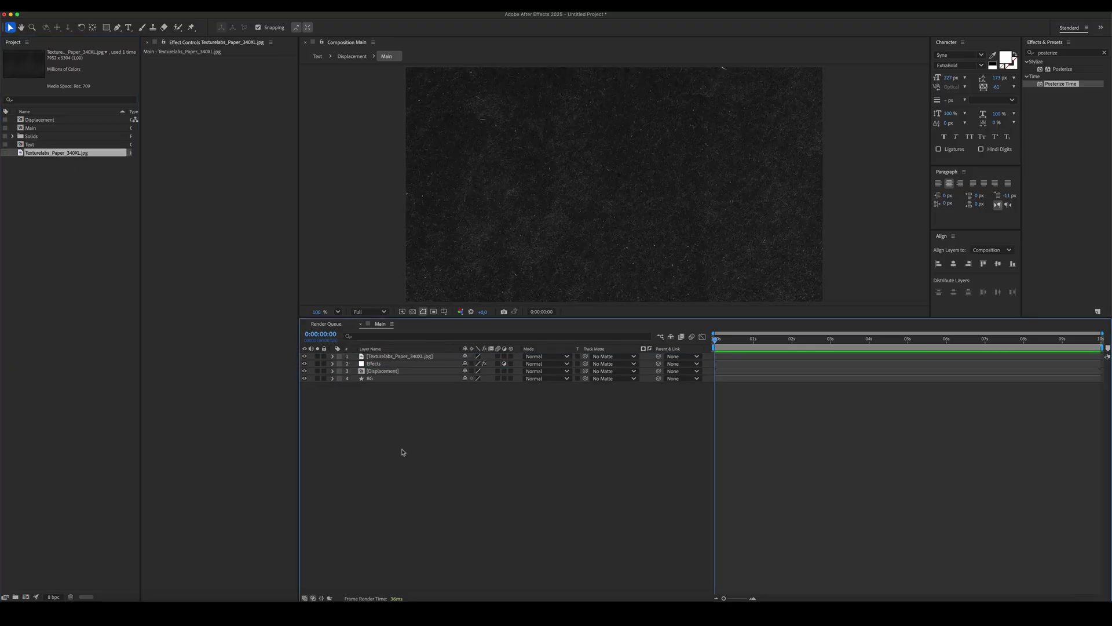
pyautogui.click(219, 597)
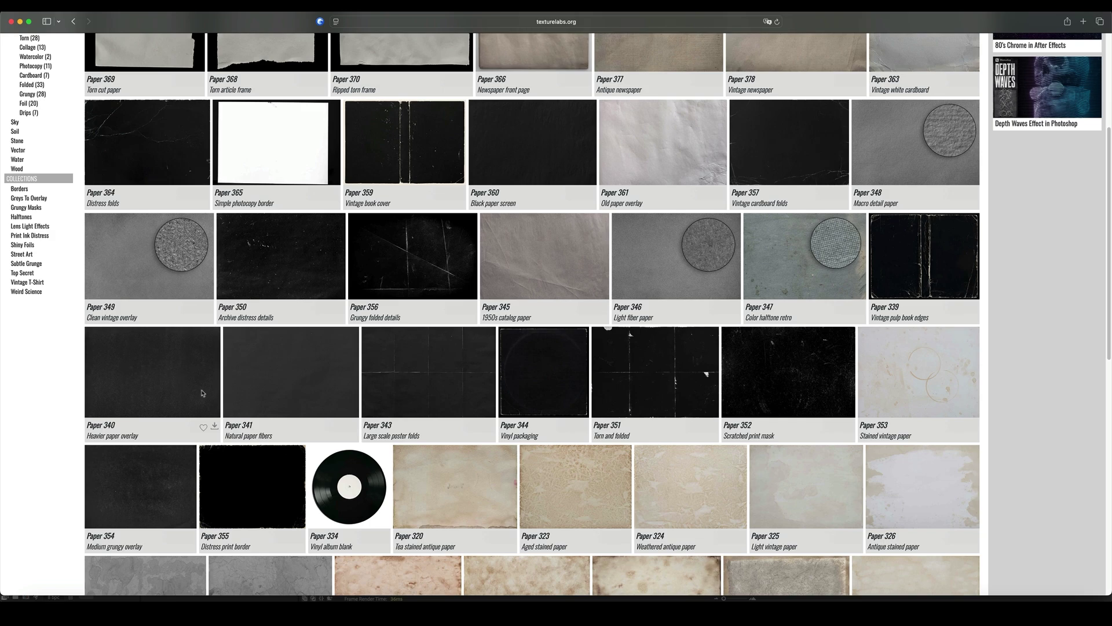
# Set the paper texture layer to Difference blending at 75% opacity
pyautogui.click(446, 614)
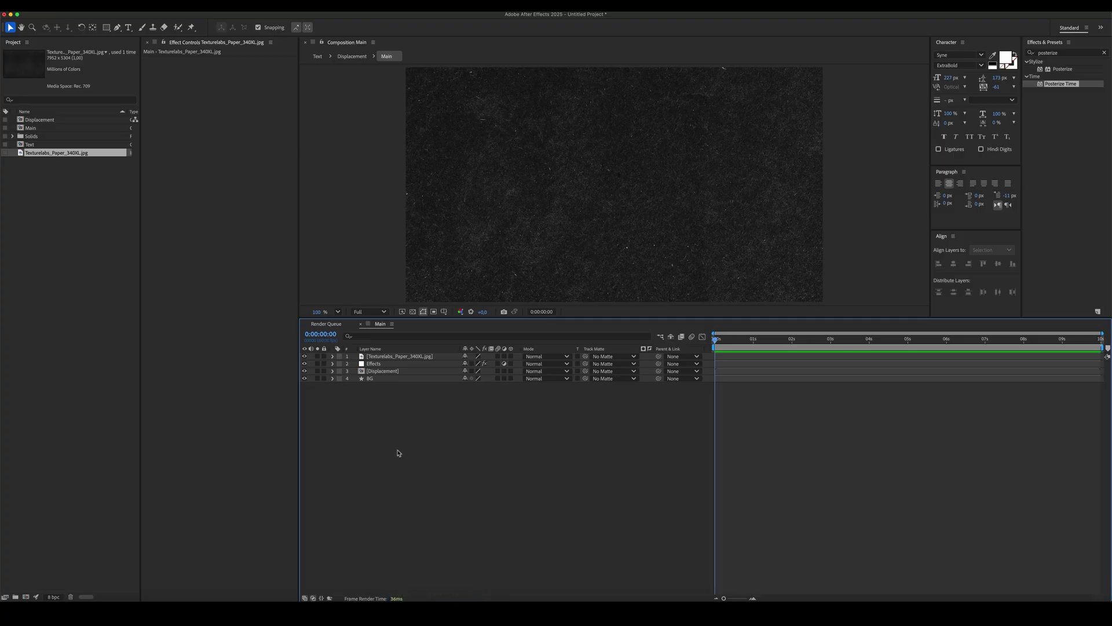
pyautogui.click(384, 356)
pyautogui.click(547, 356)
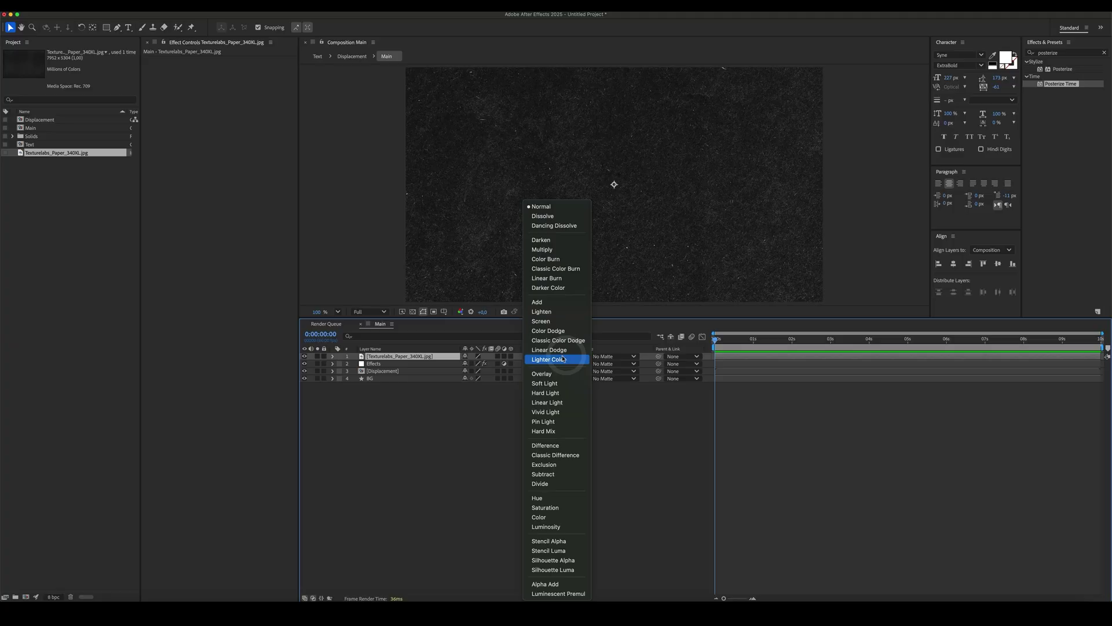
pyautogui.click(550, 445)
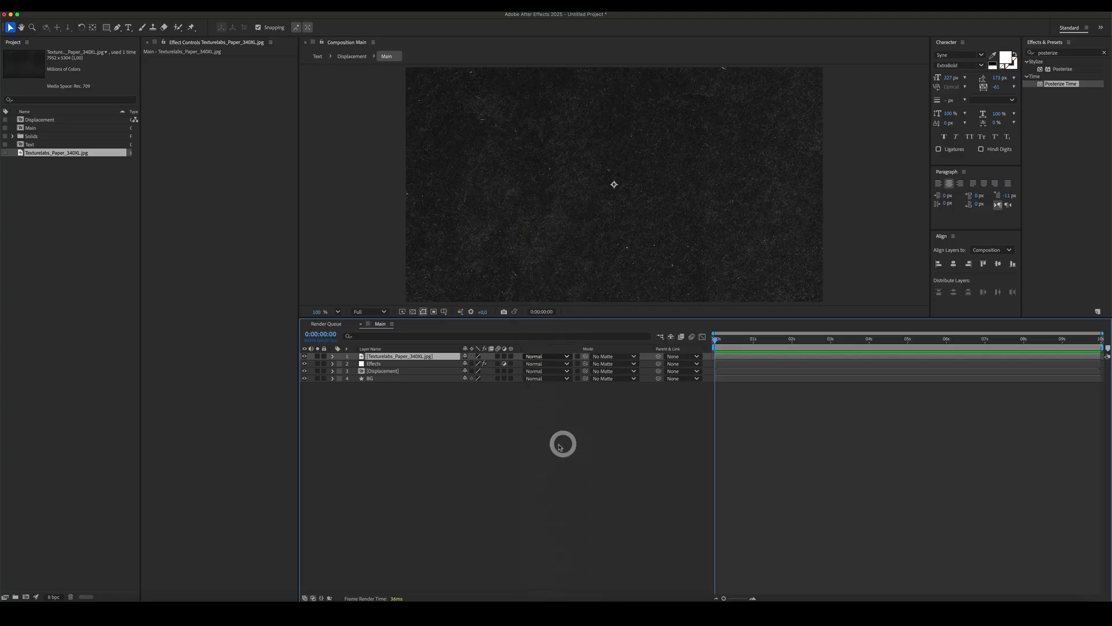
pyautogui.click(478, 431)
pyautogui.click(385, 355)
pyautogui.press('t')
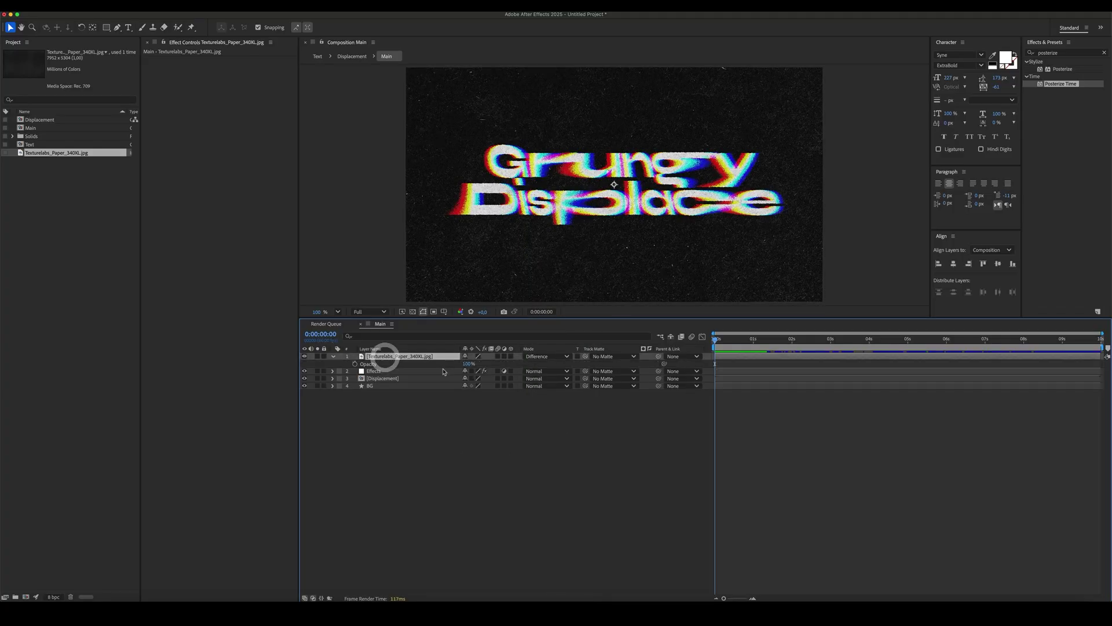
pyautogui.moveTo(467, 365)
pyautogui.mouseDown()
pyautogui.moveTo(467, 355)
pyautogui.moveTo(469, 366)
pyautogui.moveTo(491, 365)
pyautogui.moveTo(464, 363)
pyautogui.mouseUp()
pyautogui.click(480, 425)
pyautogui.click(495, 457)
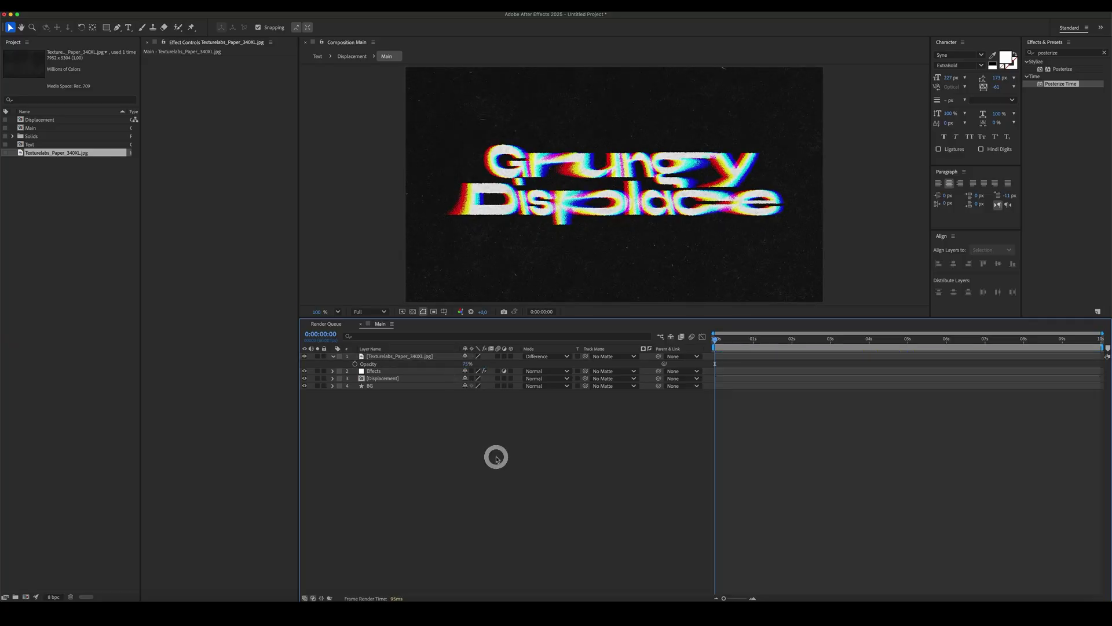
# Add wiggle(10,200) to the texture's Position and wiggle(10,90) to its Rotation
pyautogui.click(438, 453)
pyautogui.click(380, 356)
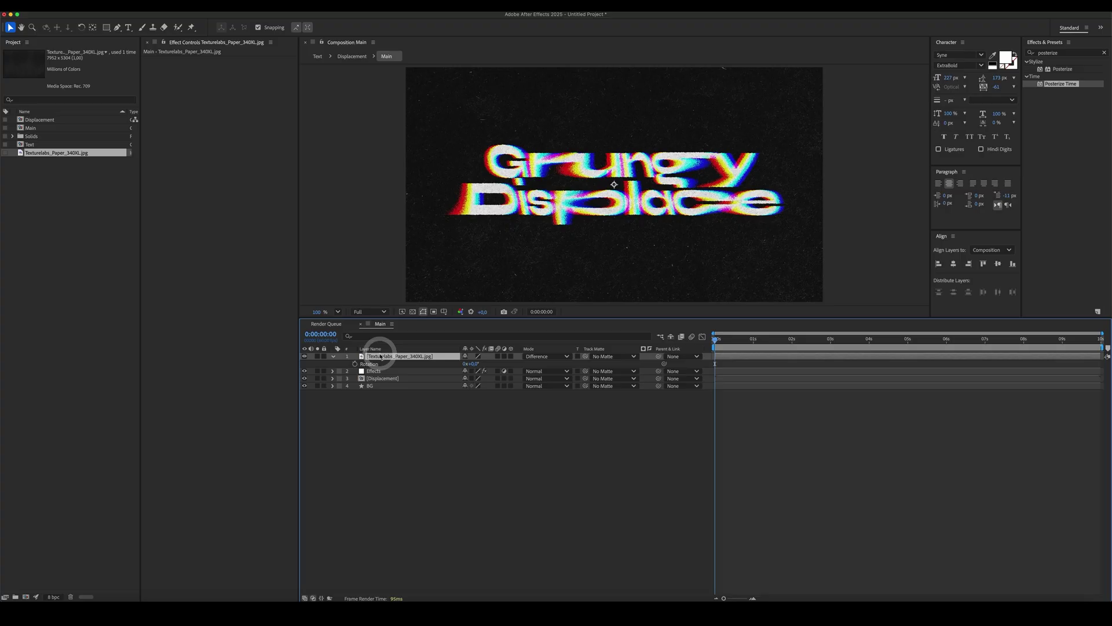
pyautogui.press('r')
pyautogui.hotkey('shift', 'p')
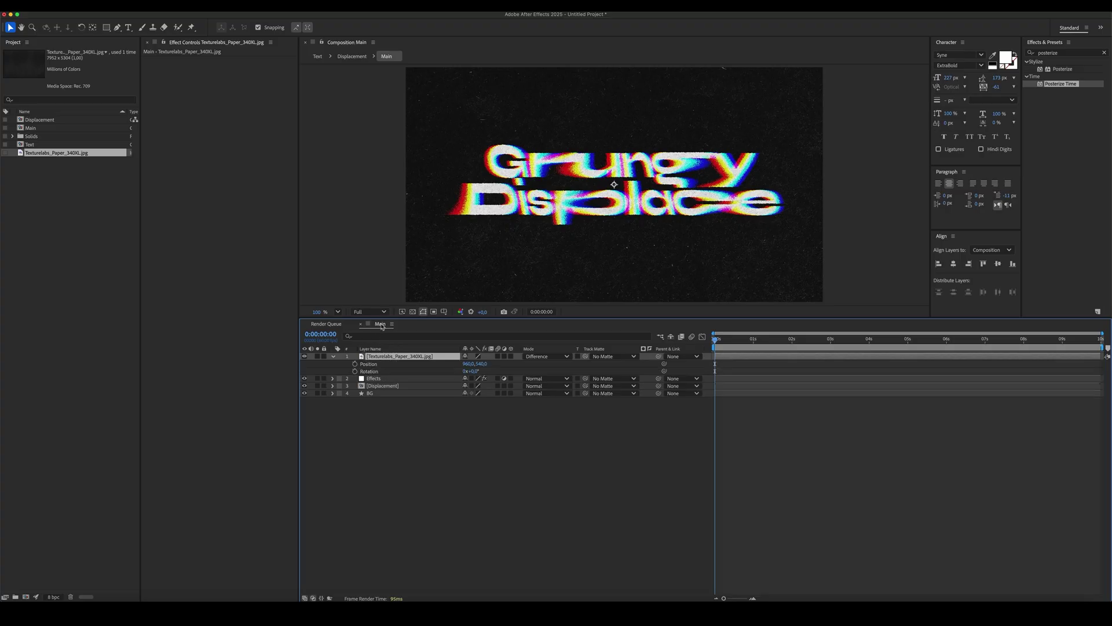
pyautogui.keyDown('alt'); pyautogui.click(355, 364); pyautogui.keyUp('alt')
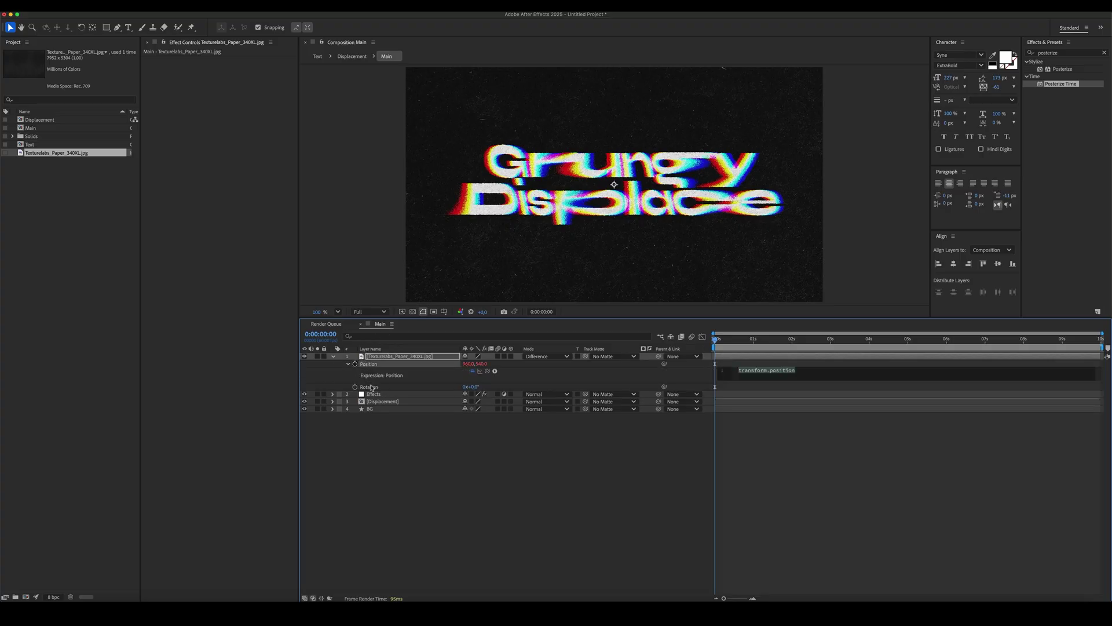
pyautogui.write('wiggle')
pyautogui.press('Return')
pyautogui.click(412, 484)
pyautogui.keyDown('alt'); pyautogui.click(355, 387); pyautogui.keyUp('alt')
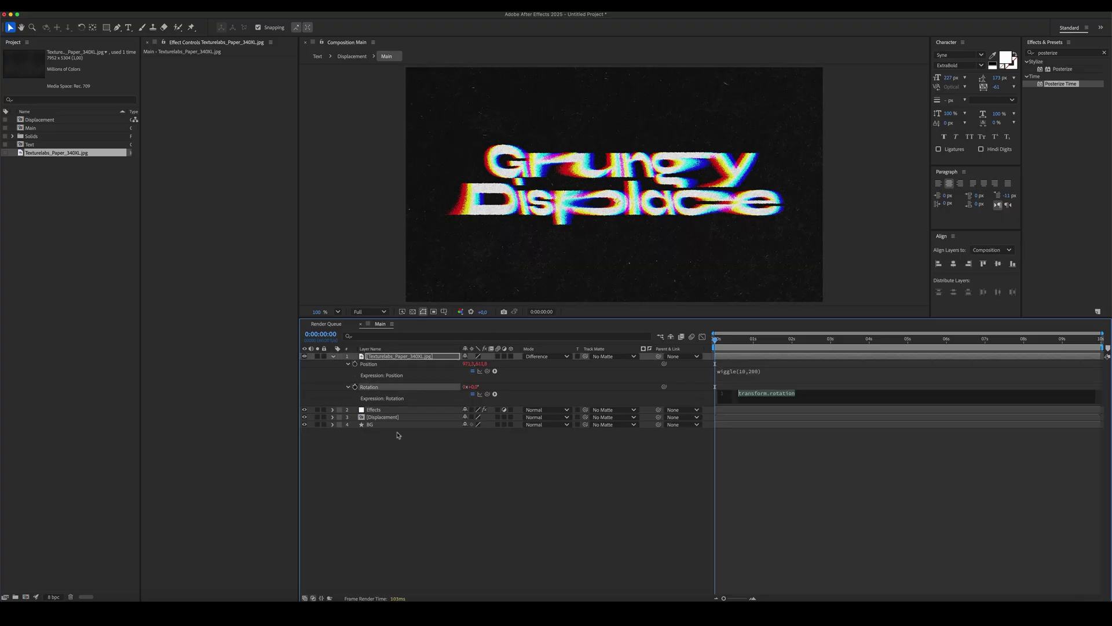
pyautogui.write('wiggle')
pyautogui.press('Return')
pyautogui.click(415, 488)
# Move the texture below Effects, add Posterize Time at 10 fps to Effects, and preview
pyautogui.click(334, 357)
pyautogui.moveTo(376, 357); pyautogui.dragTo(387, 367)
pyautogui.click(373, 357)
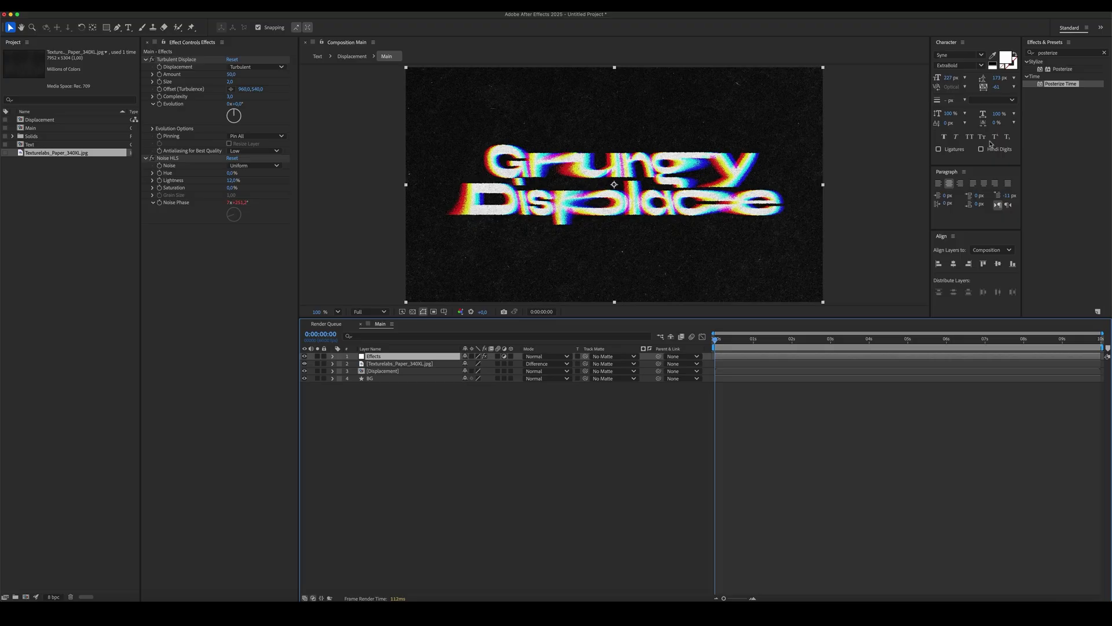
pyautogui.moveTo(1058, 90); pyautogui.dragTo(250, 275)
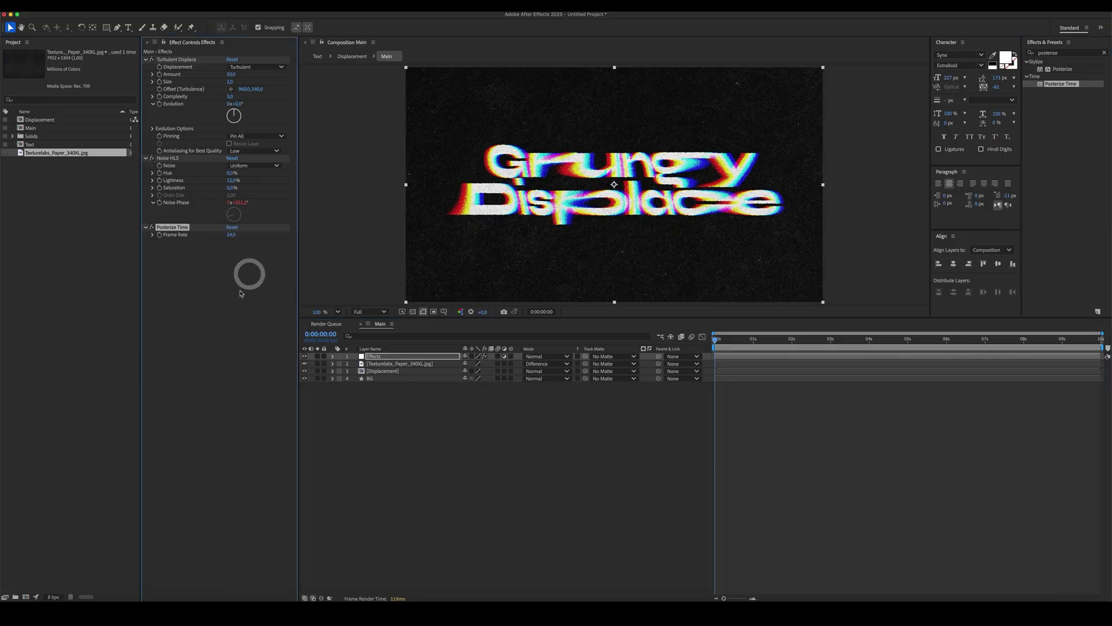
pyautogui.click(230, 235)
pyautogui.click(527, 489)
pyautogui.press('space')
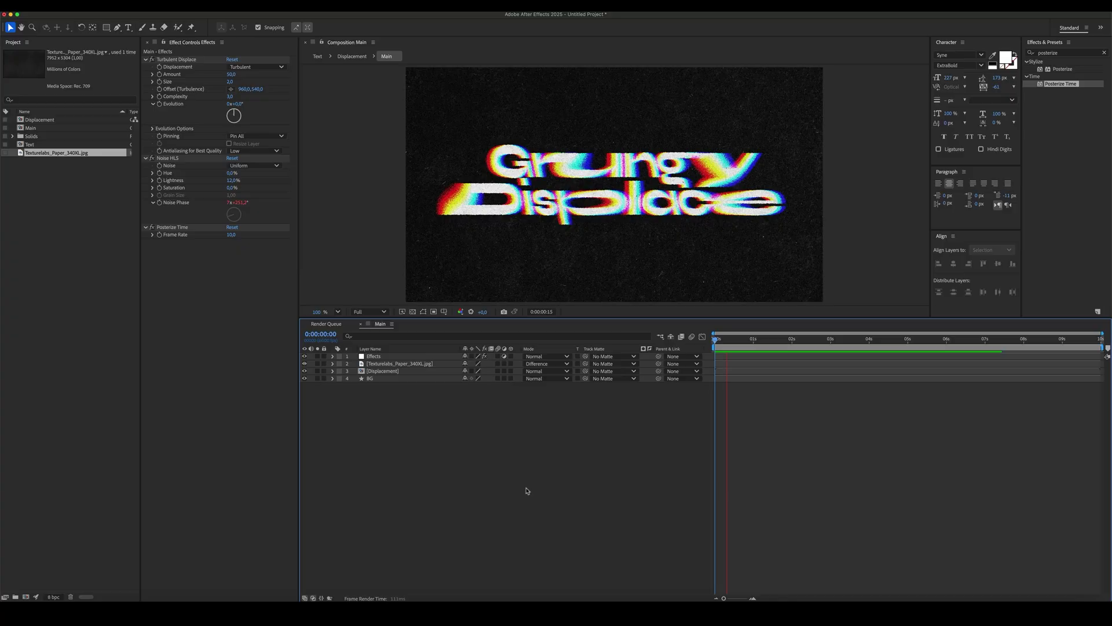